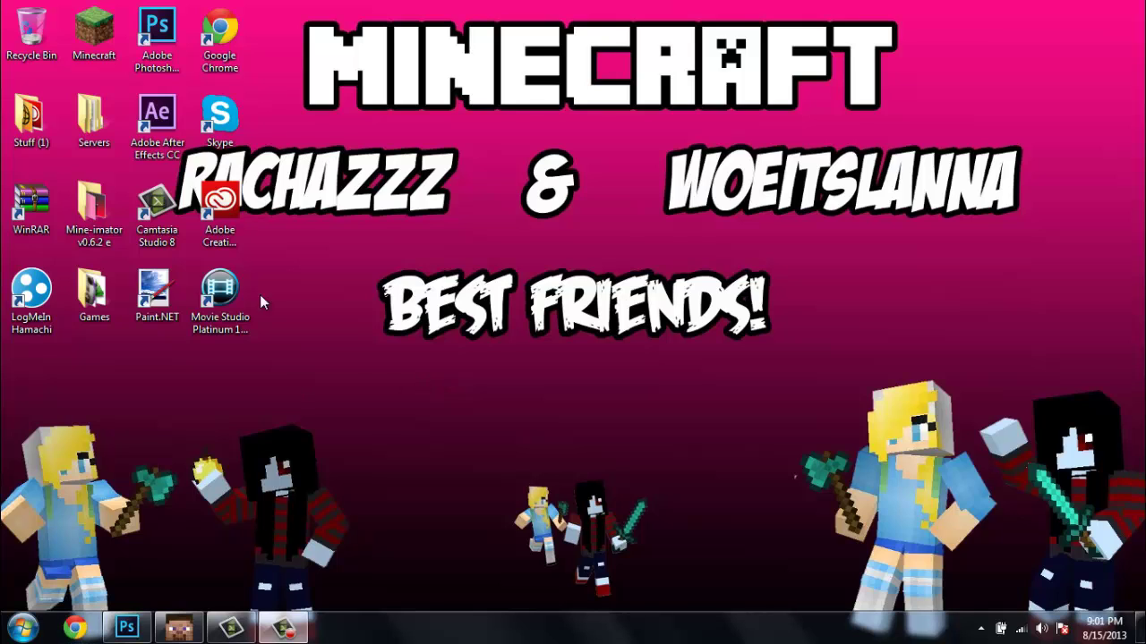
Step: Restore the Photoshop window from the taskbar so it fills the screen
left_click(127, 627)
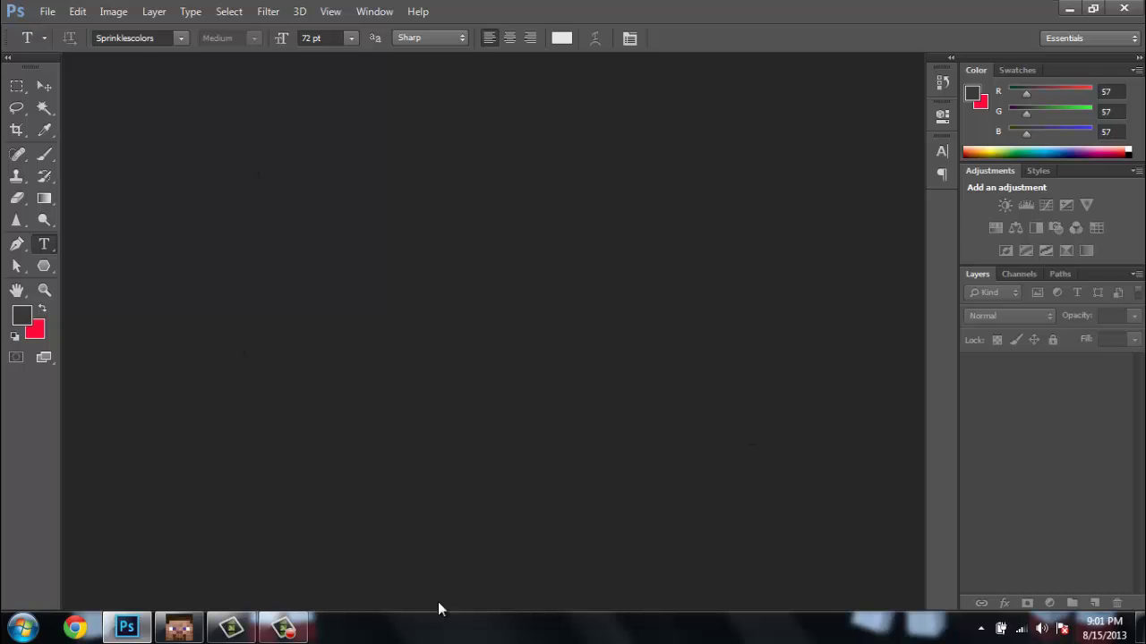
Step: Create a new transparent document named 'test', 2120 × 350 pixels
left_click(48, 14)
left_click(54, 24)
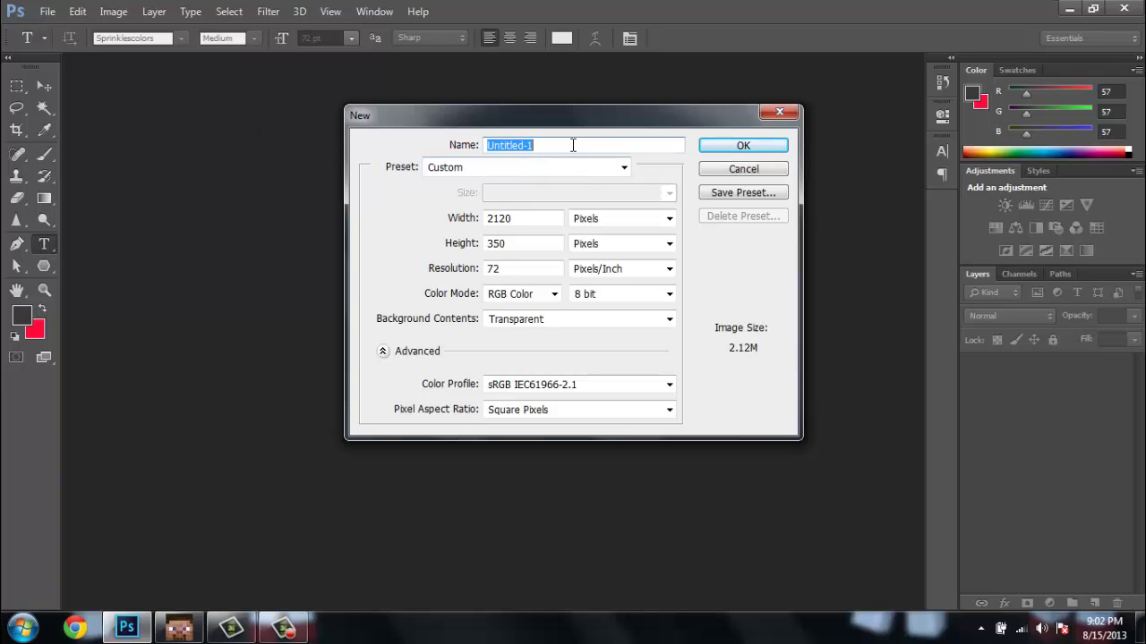
key("BackSpace")
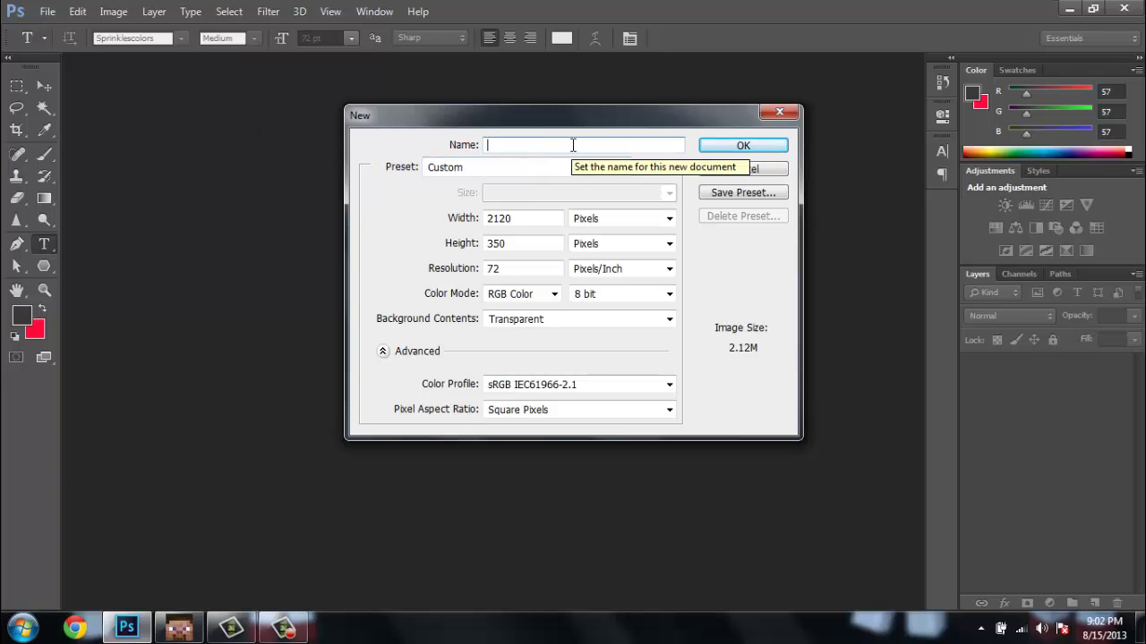
type("test")
left_click(533, 221)
left_click(590, 224)
left_click(599, 235)
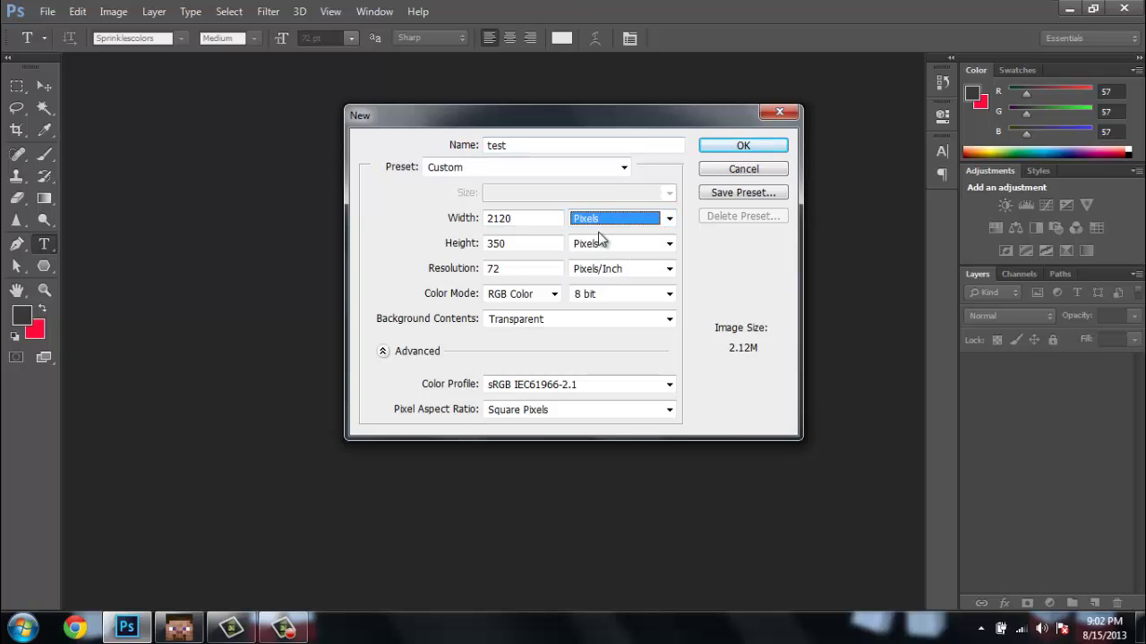
left_click(530, 218)
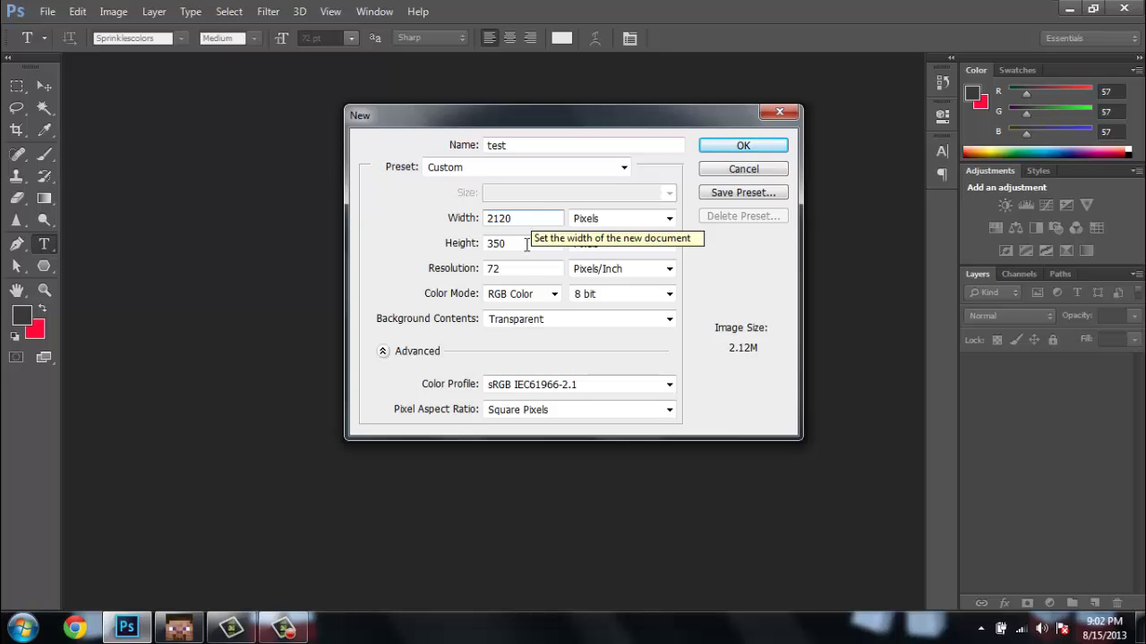
left_click(526, 244)
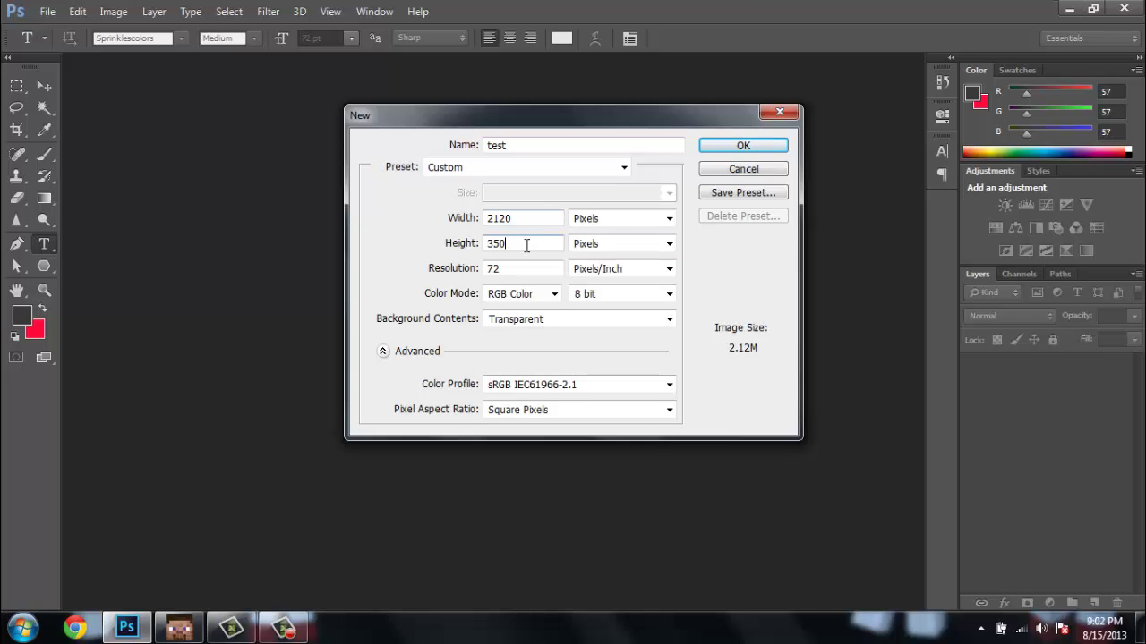
left_click(754, 152)
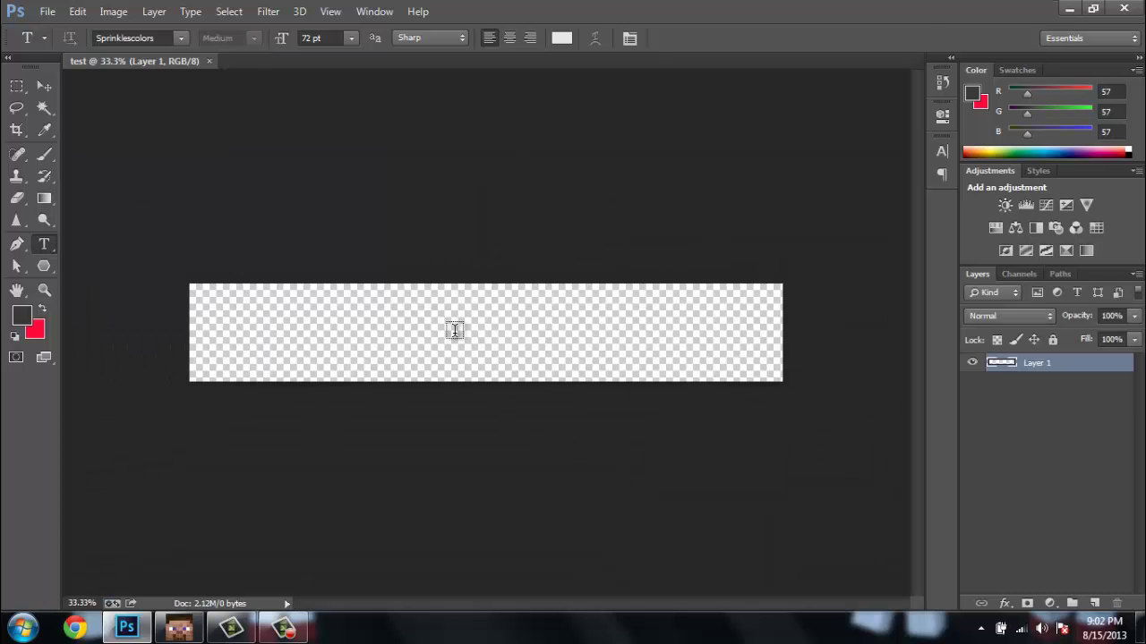
Step: Select the Gradient tool and set the foreground colour to steel blue #4b7991
left_click(45, 200)
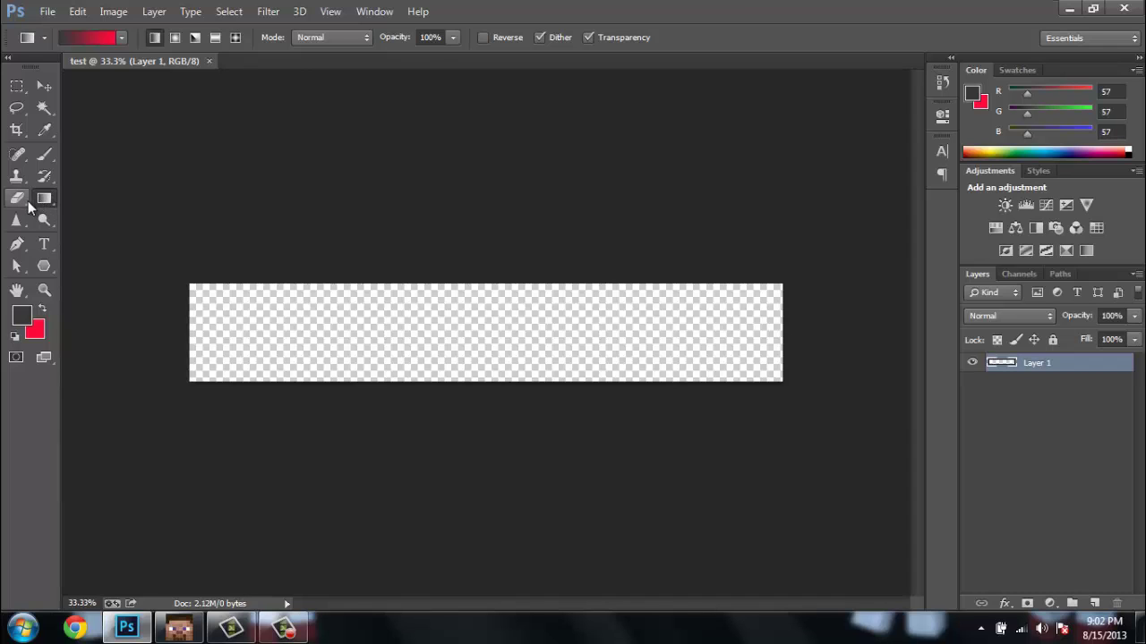
left_click(23, 318)
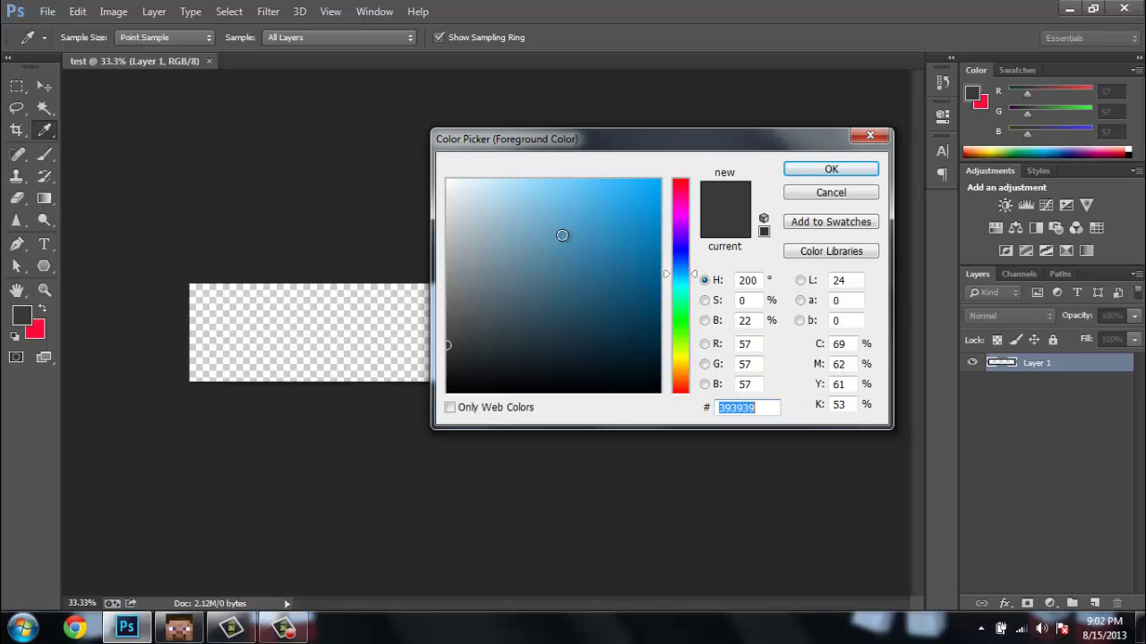
left_click(571, 292)
left_click(540, 257)
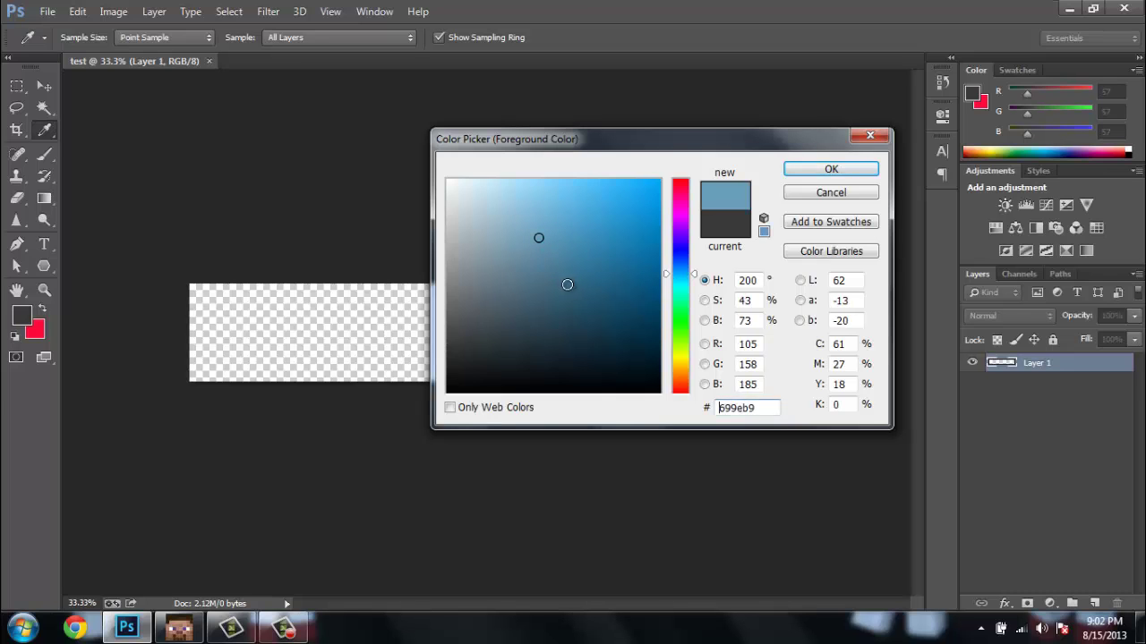
left_click(550, 271)
left_click(799, 170)
Step: Set the background colour to grey #8b8b8b
key("g")
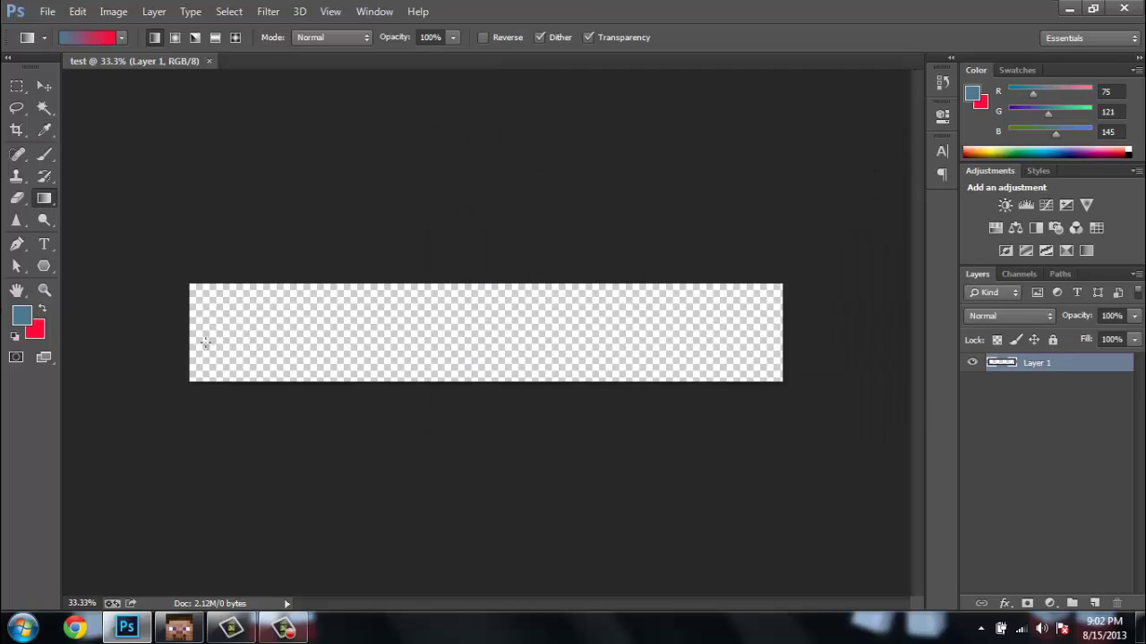
left_click(38, 338)
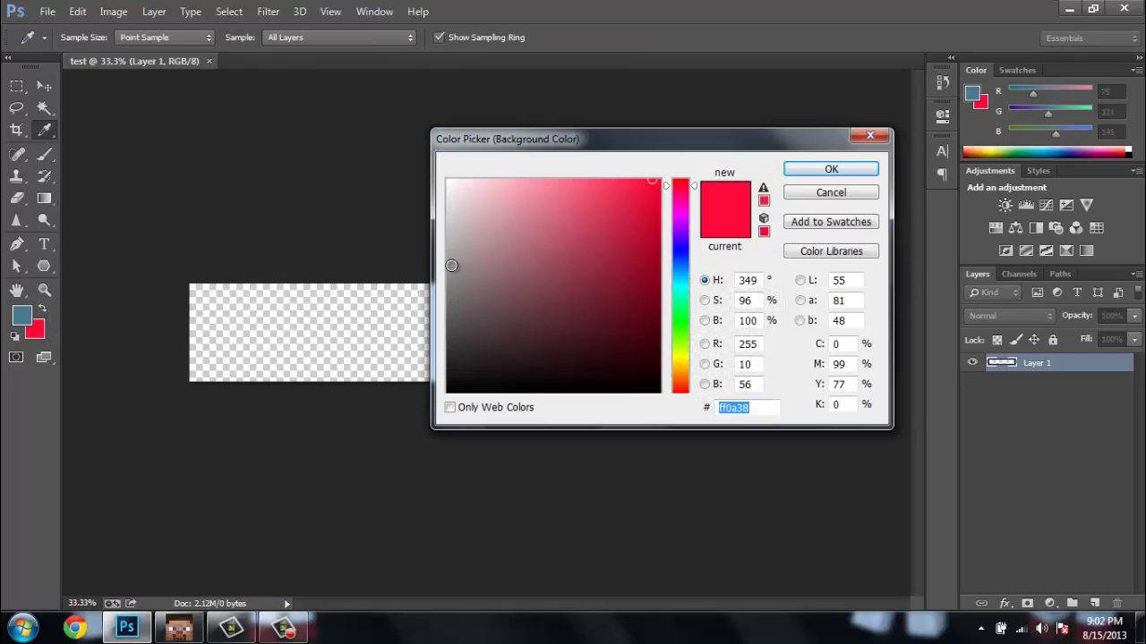
left_click(443, 273)
left_click(440, 272)
left_click(841, 169)
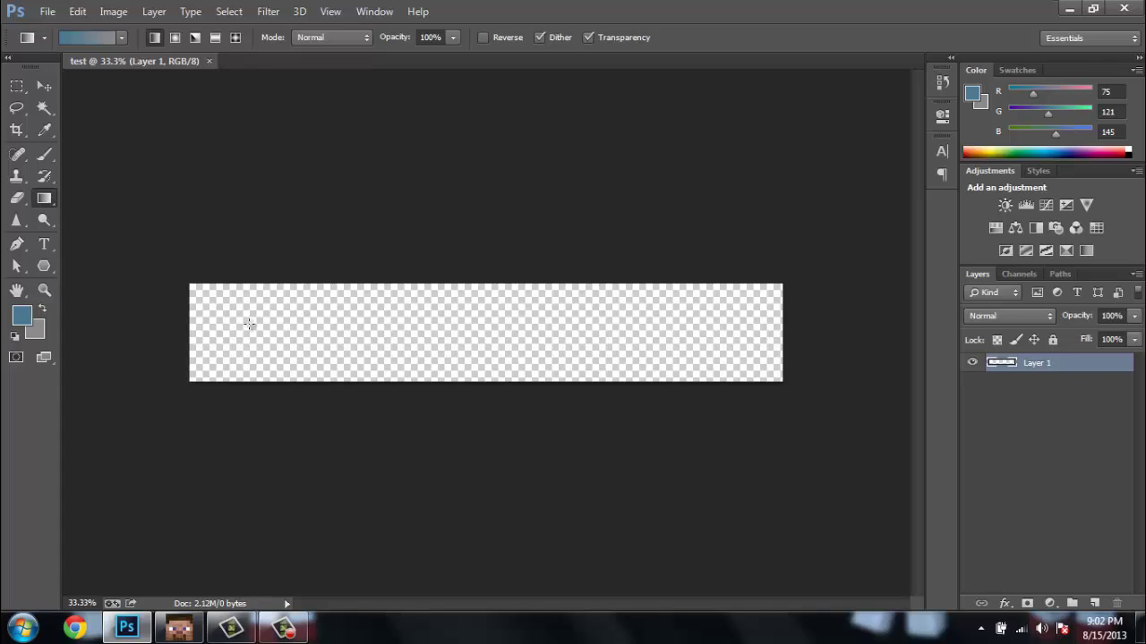
Step: Draw a vertical gradient across the banner, steel blue at top fading to grey at bottom
left_click_drag(469, 285, 472, 409)
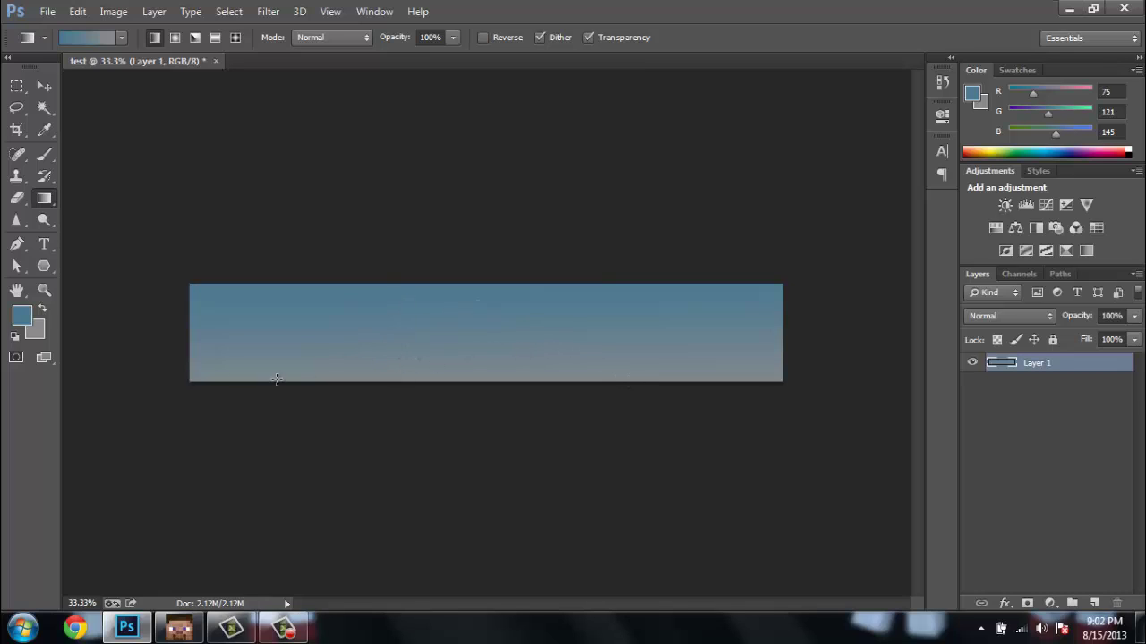
left_click_drag(183, 334, 821, 330)
left_click_drag(373, 324, 95, 334)
left_click_drag(487, 387, 486, 224)
left_click_drag(494, 272, 494, 409)
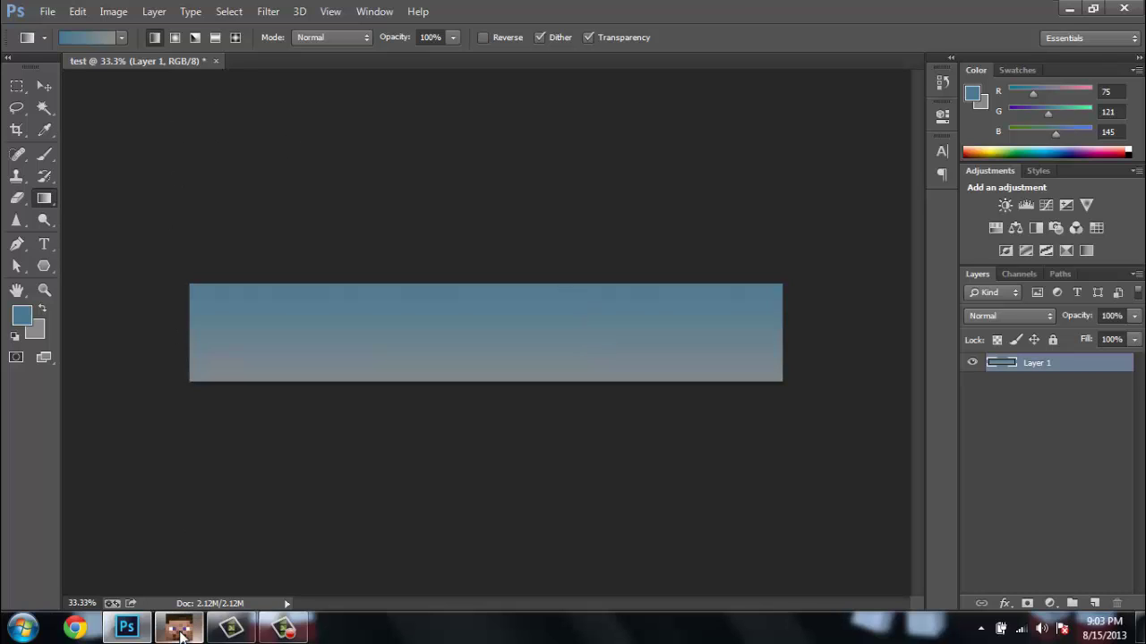
Step: Bring Mine-imator to the front, maximize it and expand the Background settings
mouse_move(182, 632)
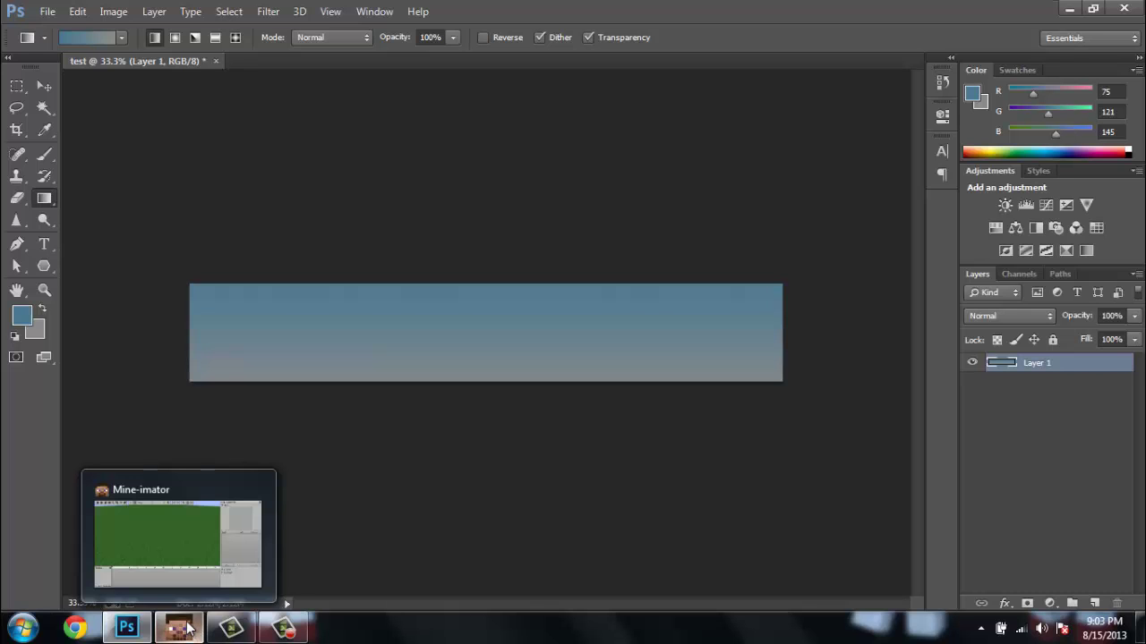
left_click(184, 629)
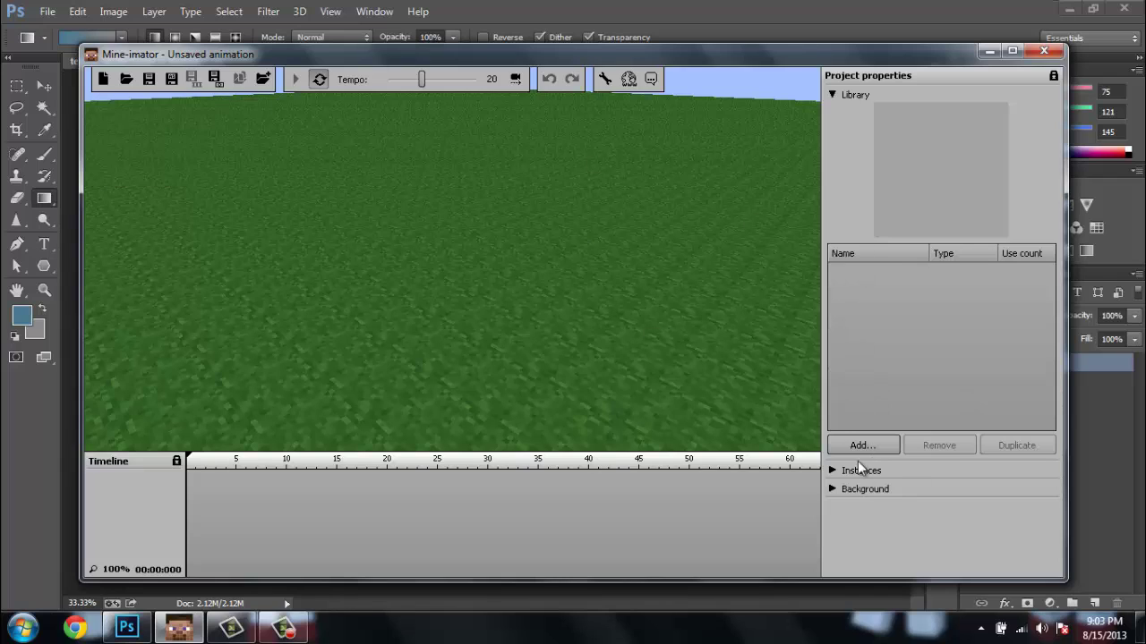
left_click(844, 495)
left_click_drag(1057, 281, 1052, 393)
left_click(1012, 51)
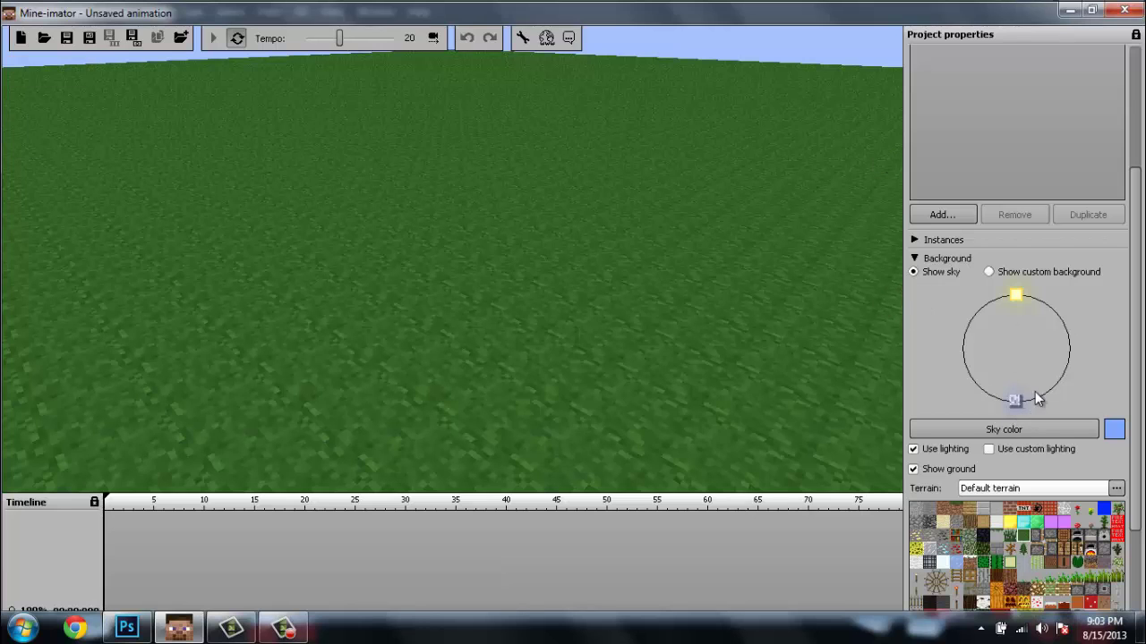
Step: Set the sky colour to blue, turn off Show ground, and minimize Mine-imator
left_click(1002, 430)
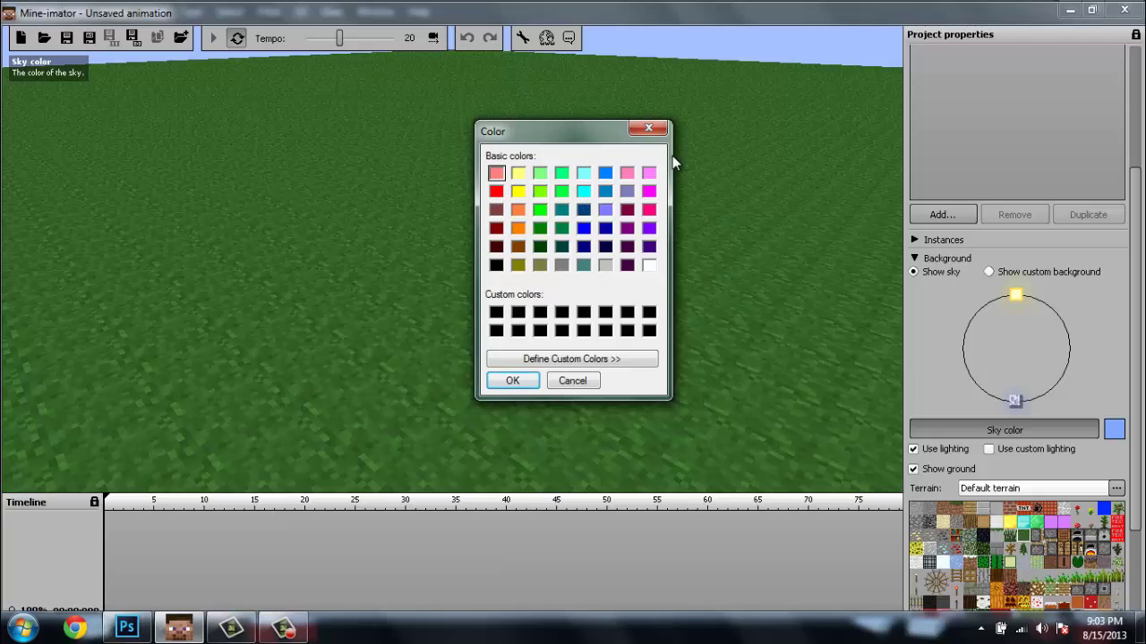
left_click(580, 193)
left_click(603, 194)
left_click(517, 383)
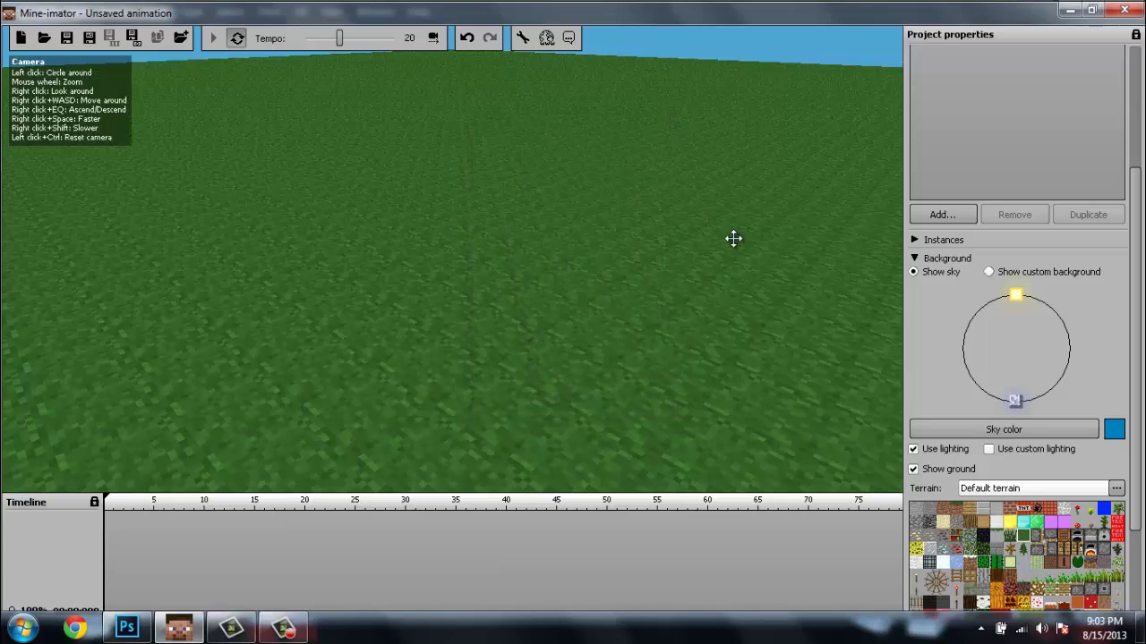
left_click_drag(1130, 281, 1131, 366)
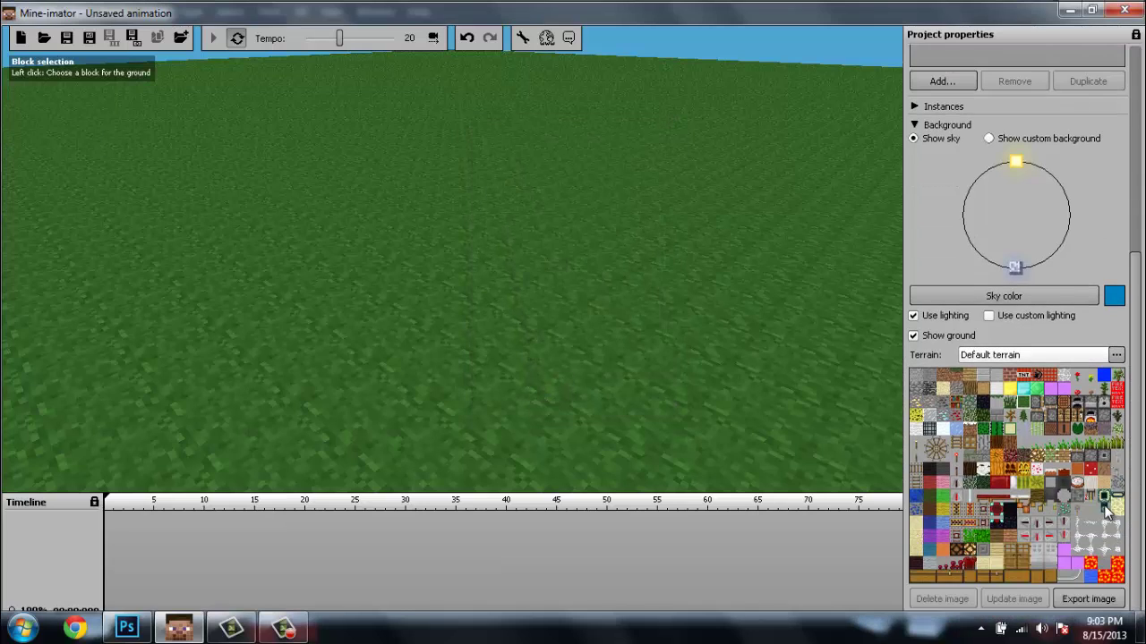
left_click(913, 336)
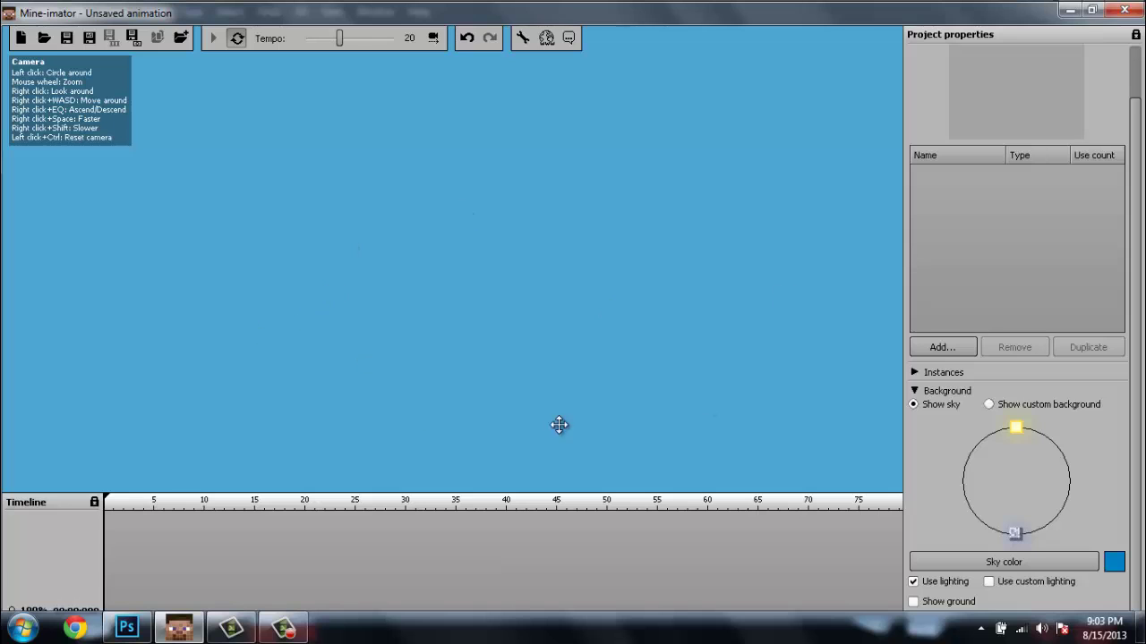
left_click(1069, 11)
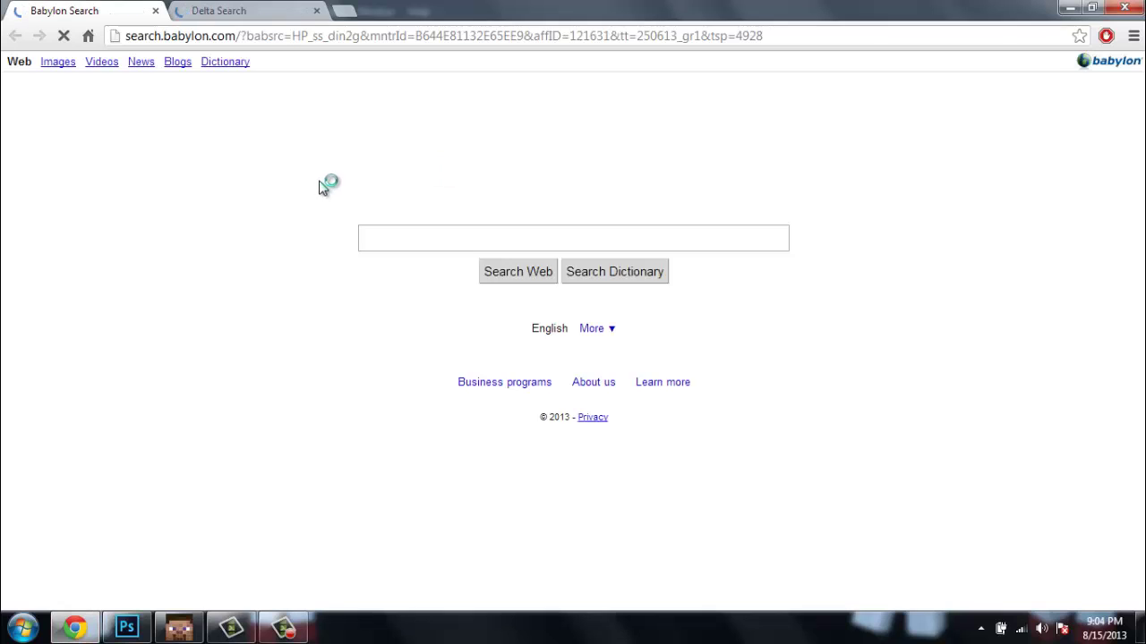
Step: Close the Delta Search and Babylon Search tabs in Chrome and return to Mine-imator
left_click(304, 10)
left_click(315, 10)
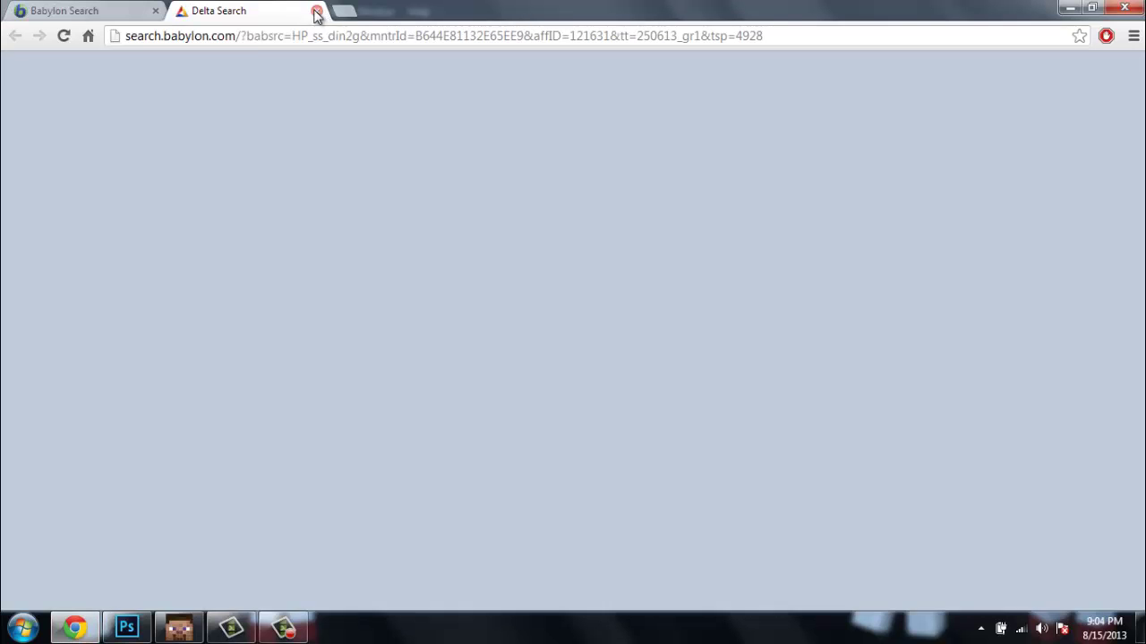
left_click(156, 12)
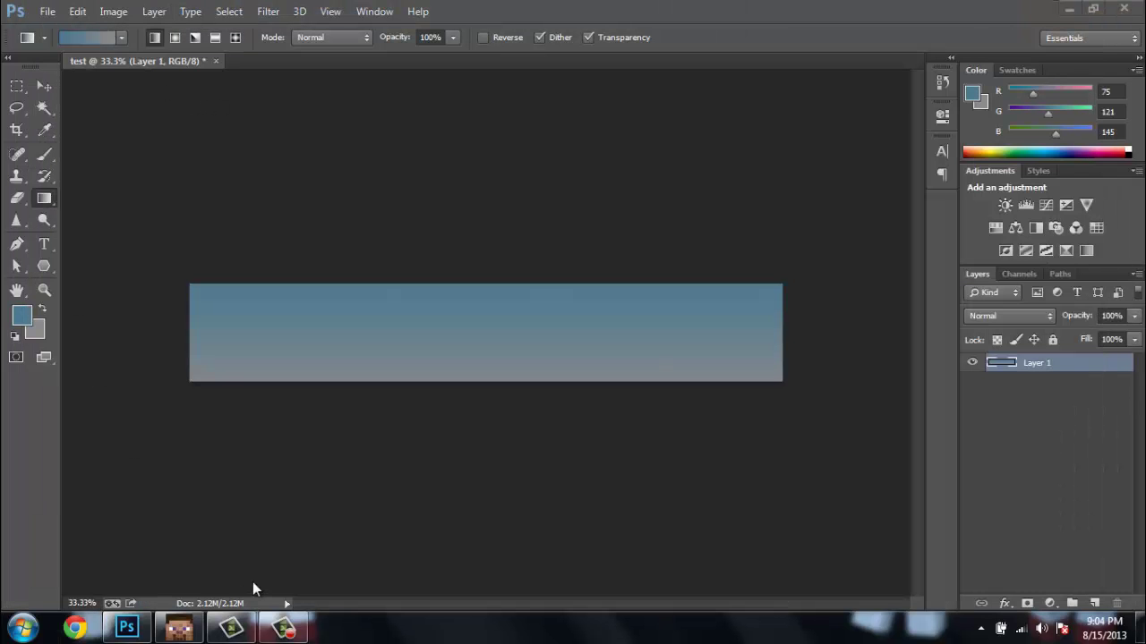
left_click(283, 627)
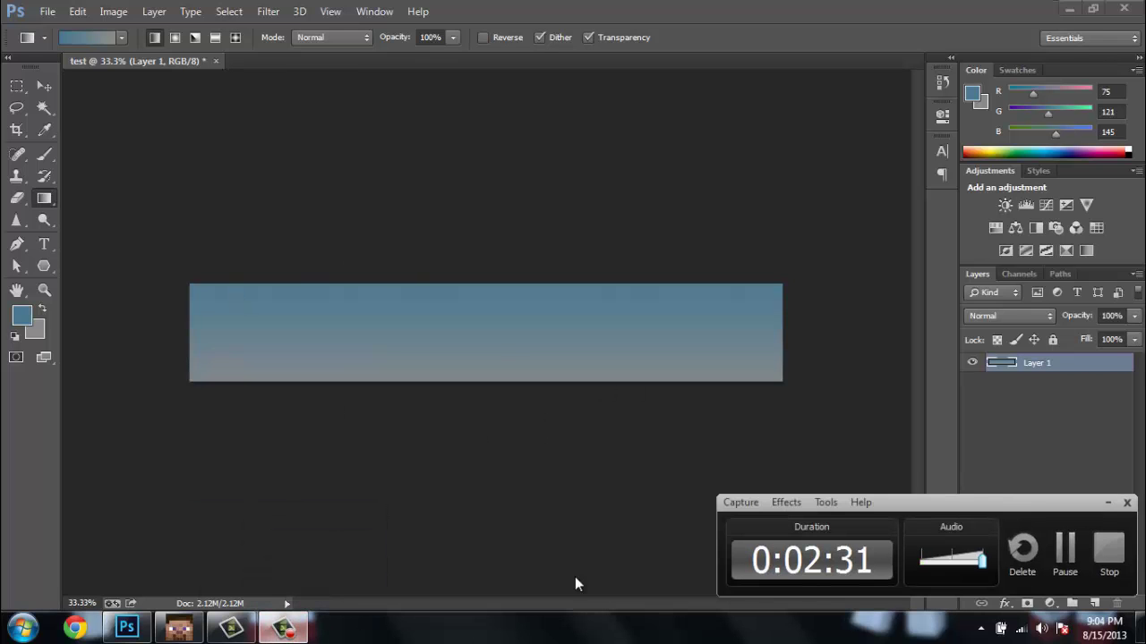
left_click(179, 628)
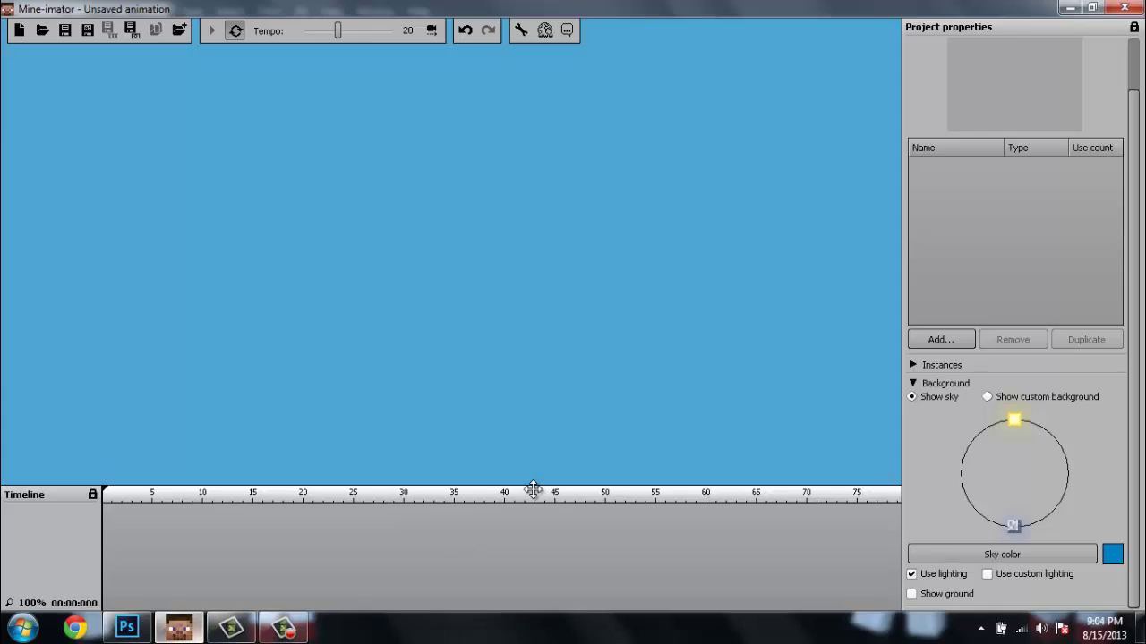
Step: Add a Minecraft character to the scene and reset the camera to face it
left_click(954, 346)
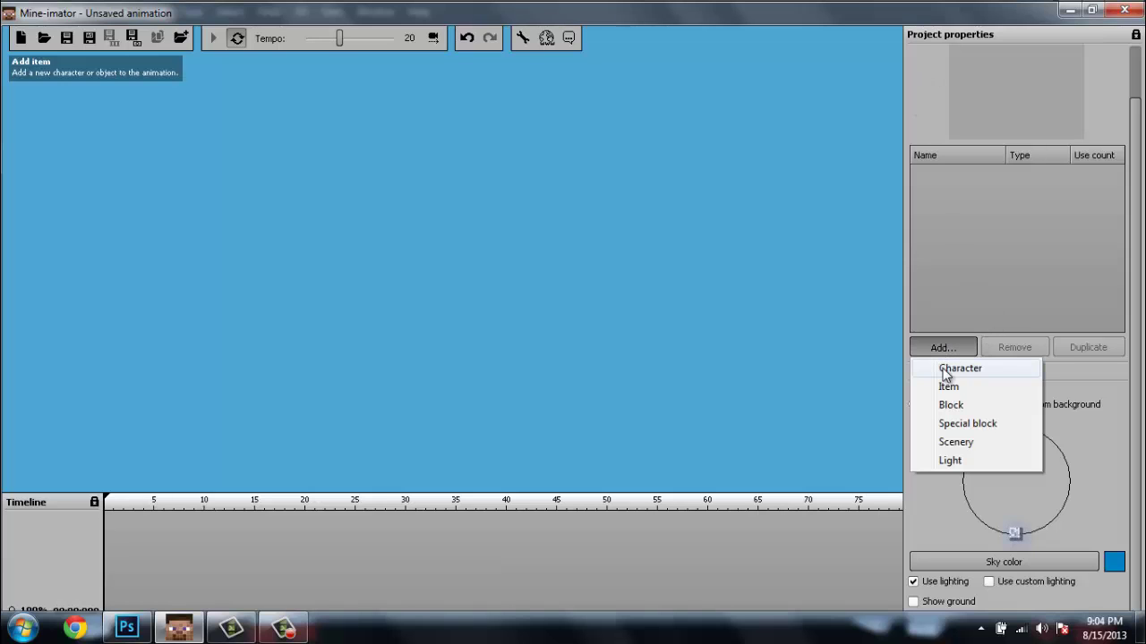
left_click(946, 370)
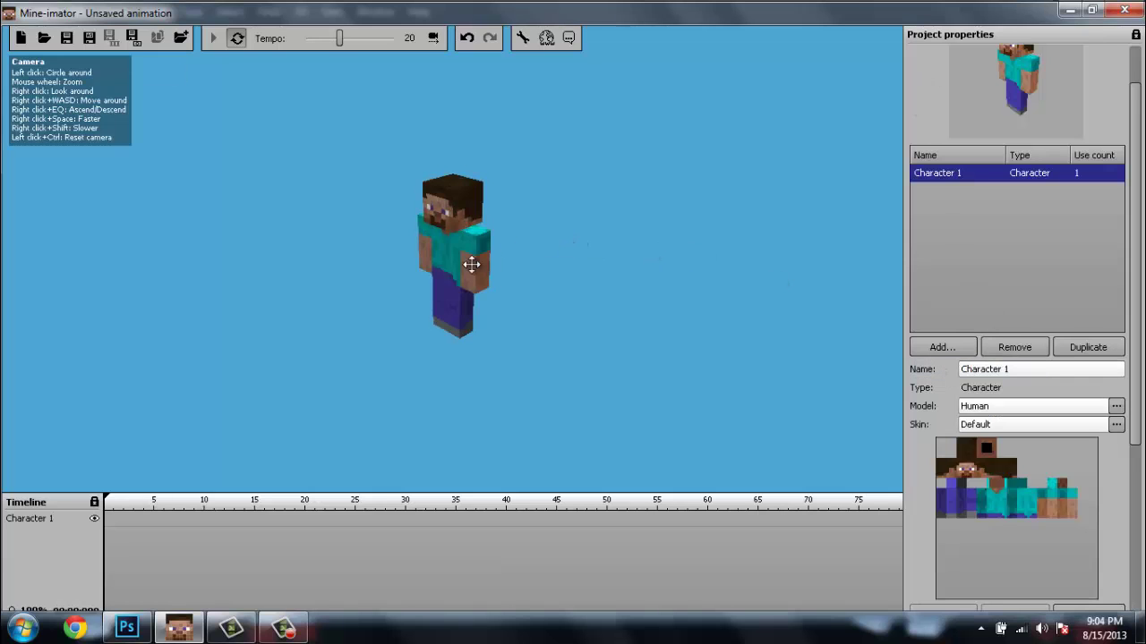
left_click(530, 241, "ctrl")
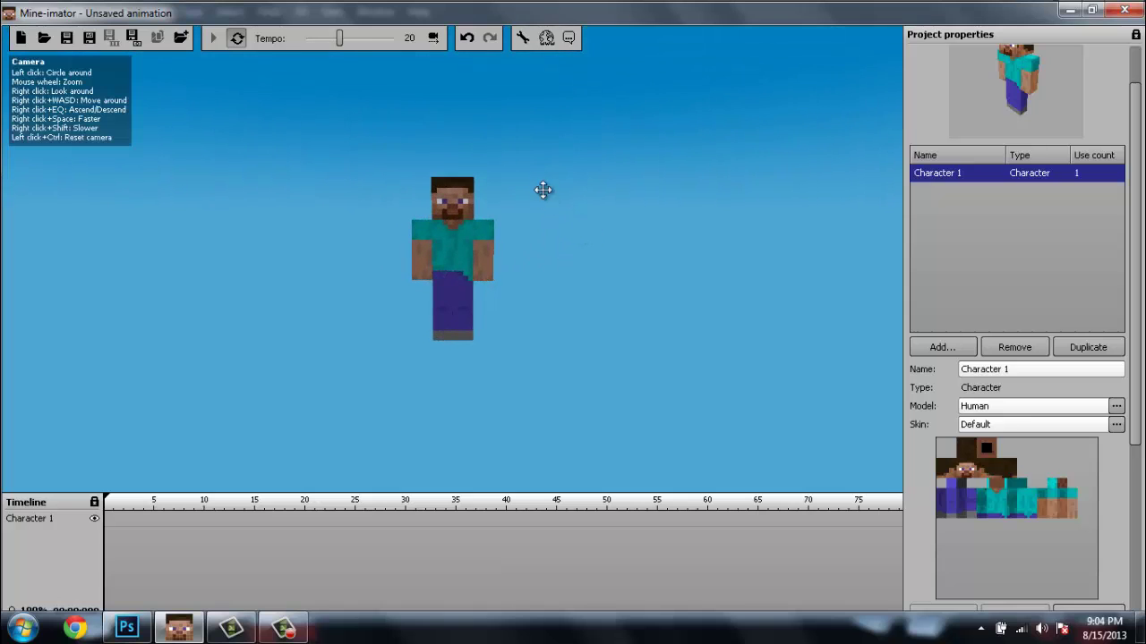
scroll(552, 152, "up", 2)
scroll(546, 161, "down", 2)
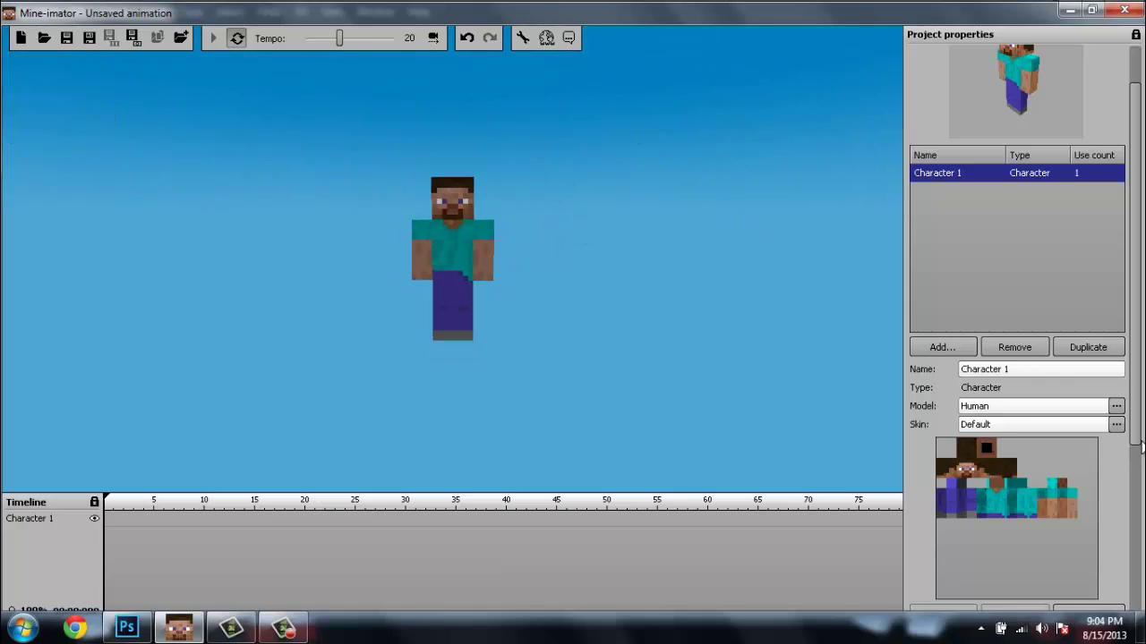
scroll(1137, 361, "down", 5)
mouse_move(1021, 481)
left_mouse_down()
mouse_move(1061, 513)
mouse_move(1070, 541)
mouse_move(1063, 513)
mouse_move(1020, 479)
mouse_move(951, 499)
left_mouse_up()
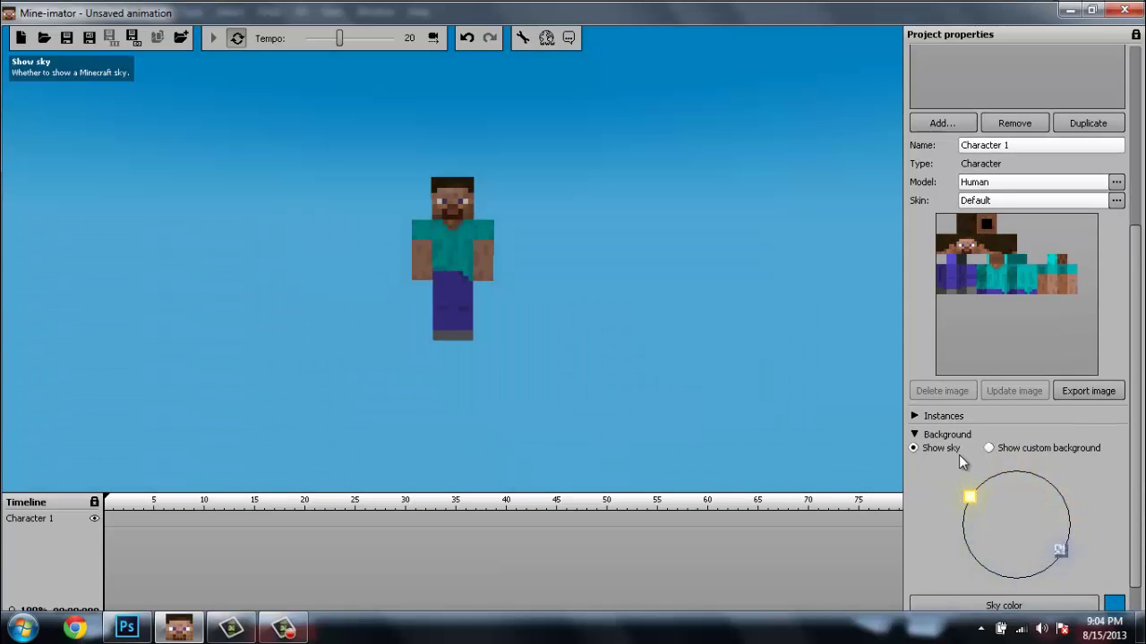
Step: Switch to Show custom background and orbit the view to face the character
left_click(989, 449)
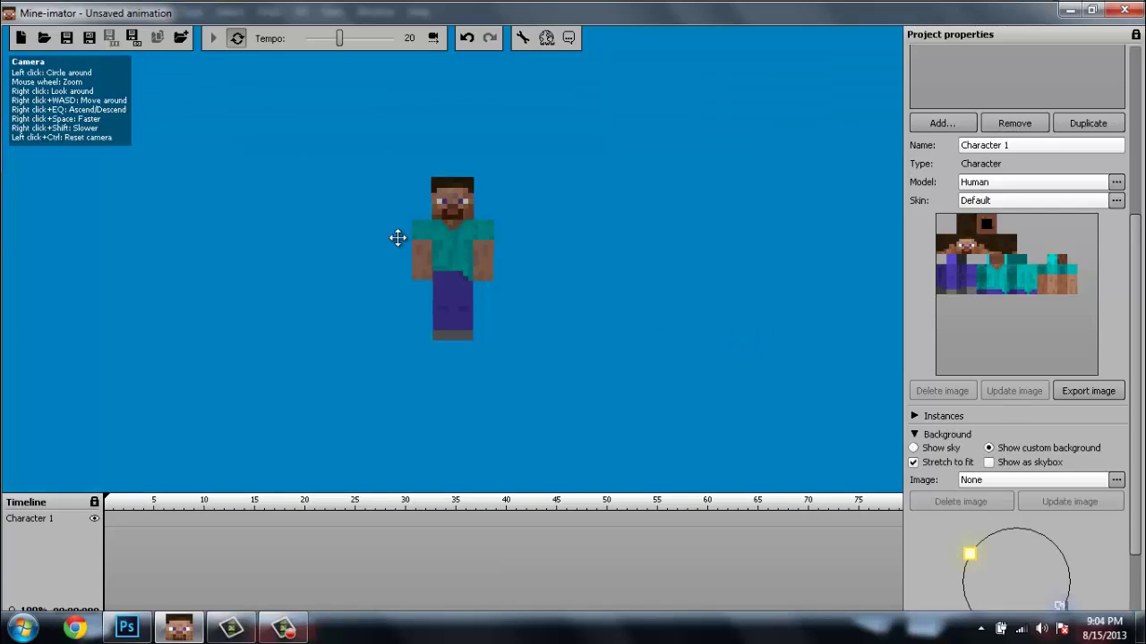
left_click_drag(368, 241, 463, 246)
scroll(463, 239, "up", 2)
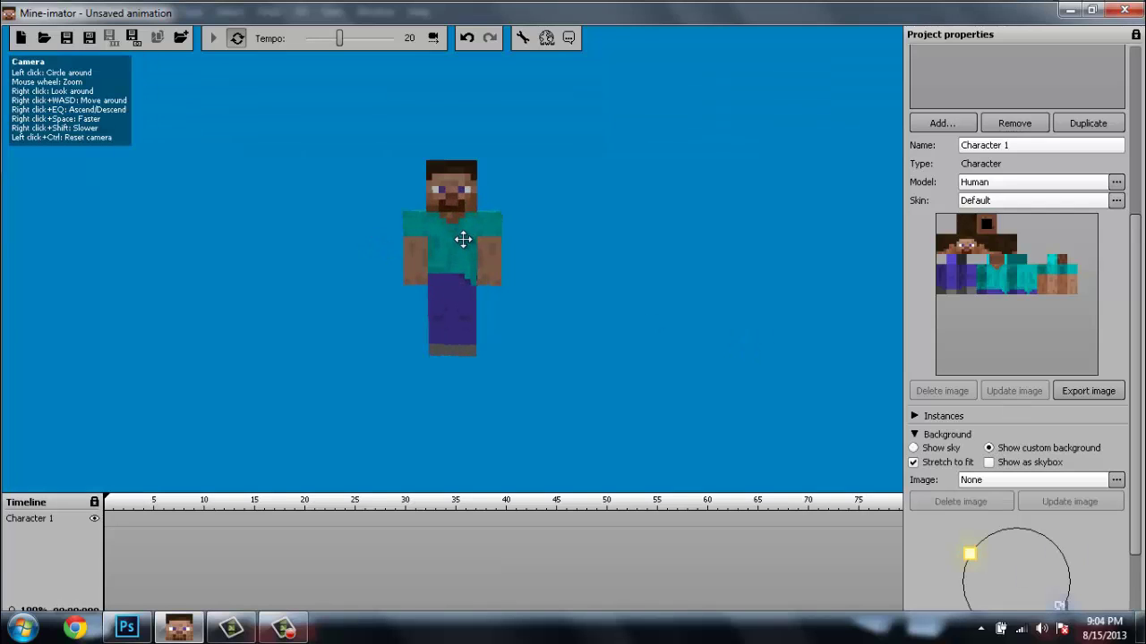
scroll(472, 248, "up", 1)
scroll(483, 279, "up", 1)
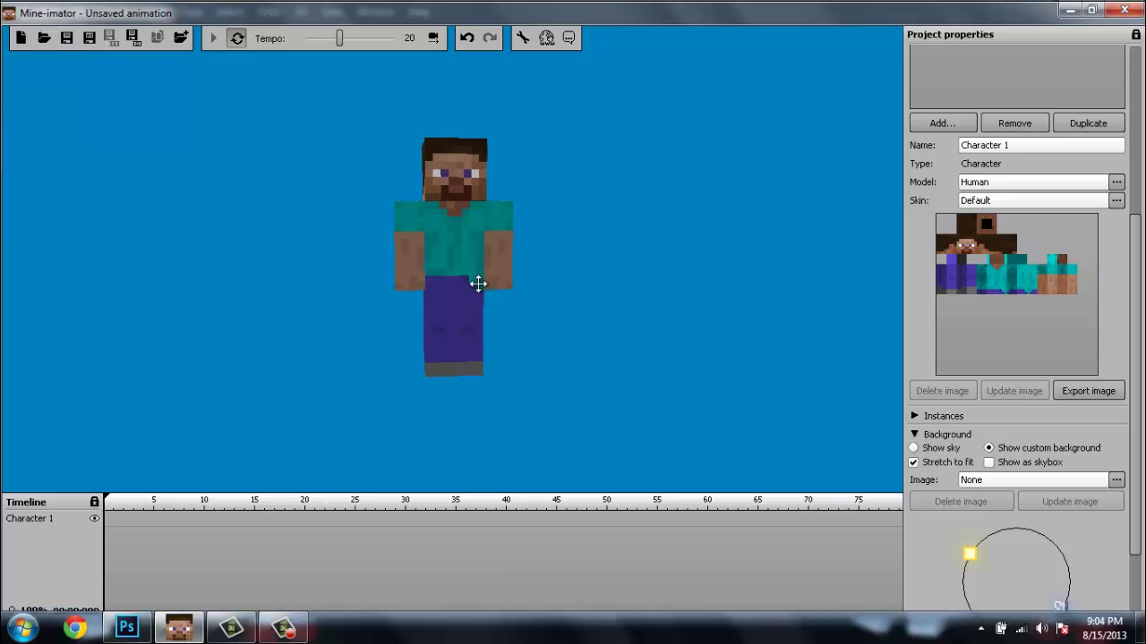
right_click(729, 309)
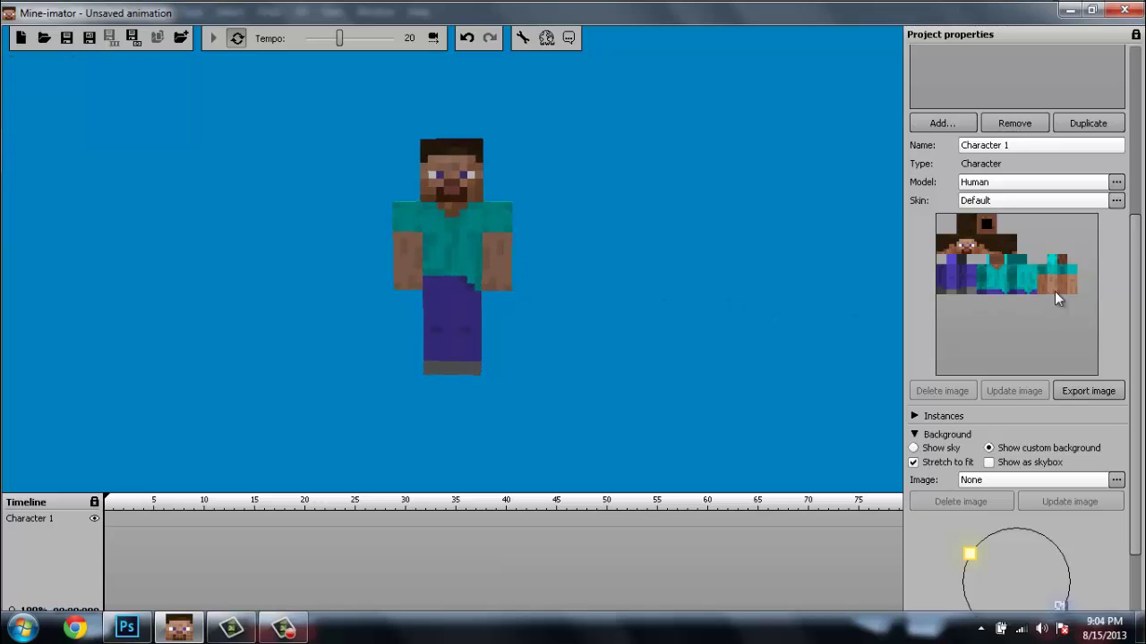
scroll(1029, 251, "up", 5)
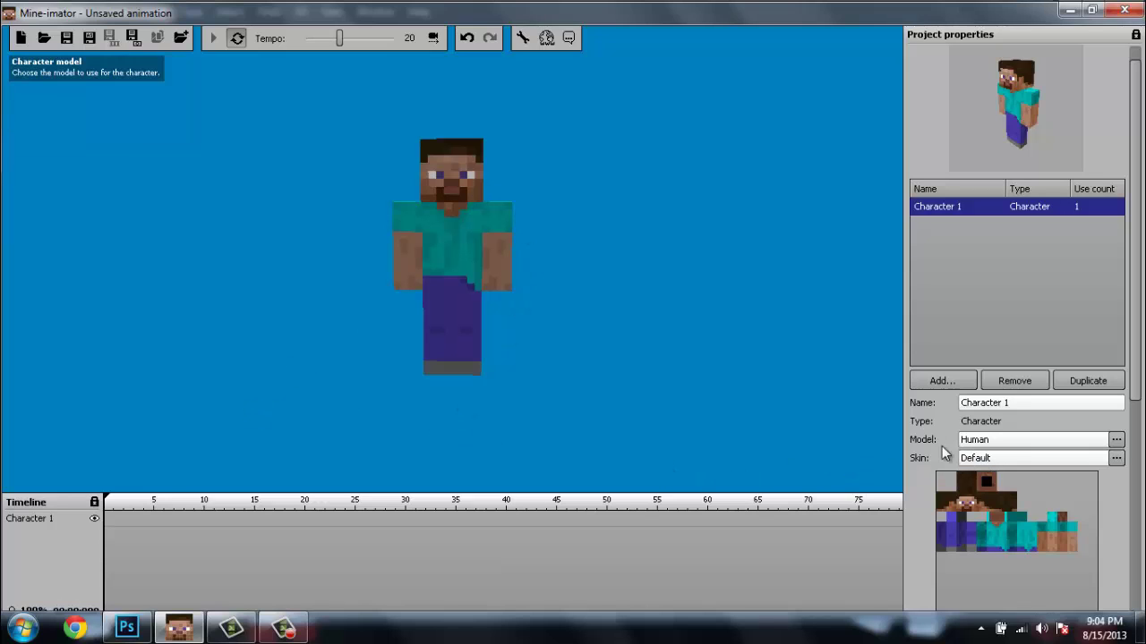
Step: Give Character 1 the Marceline.png skin from the MINECRAFT folder
left_click(988, 458)
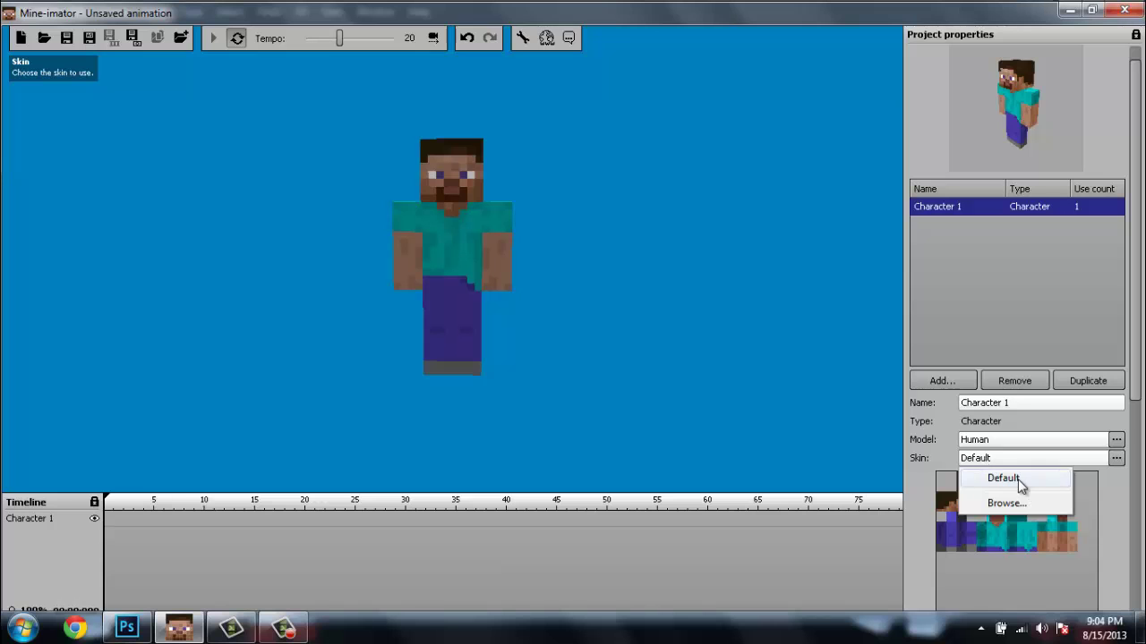
left_click(1017, 478)
left_click(979, 457)
left_click(995, 502)
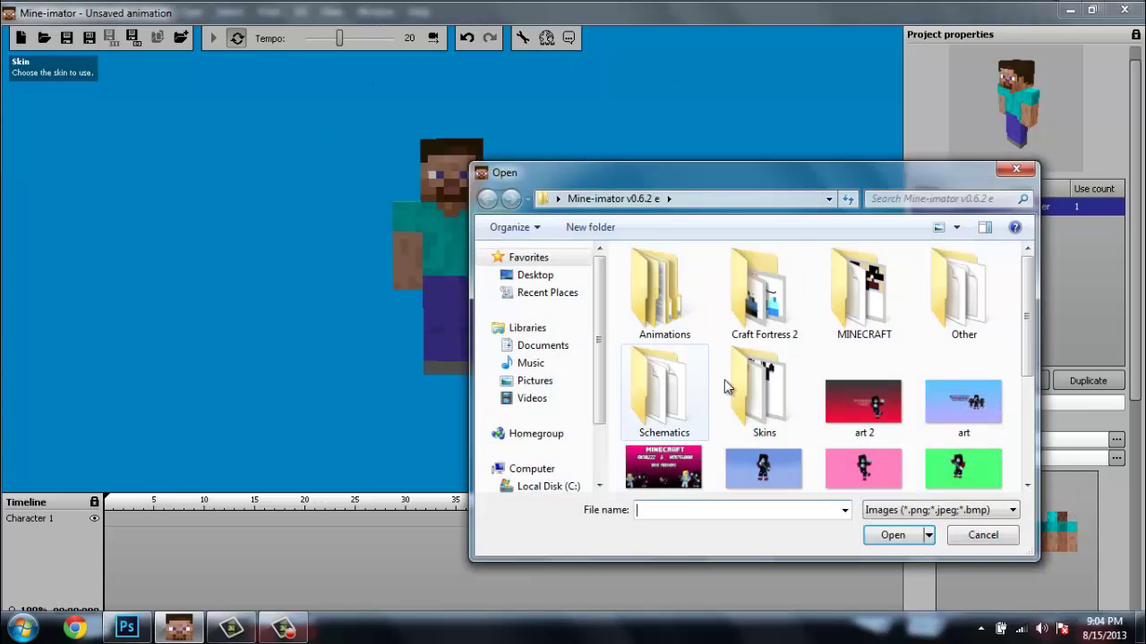
scroll(1019, 311, "down", 2)
scroll(1018, 417, "up", 2)
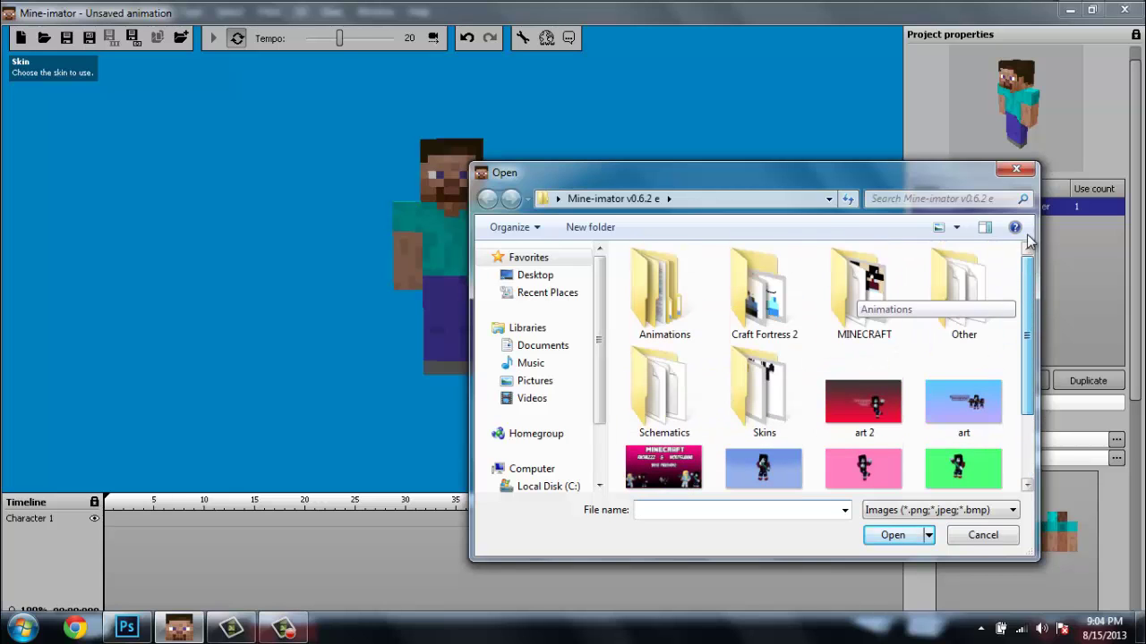
double_click(861, 291)
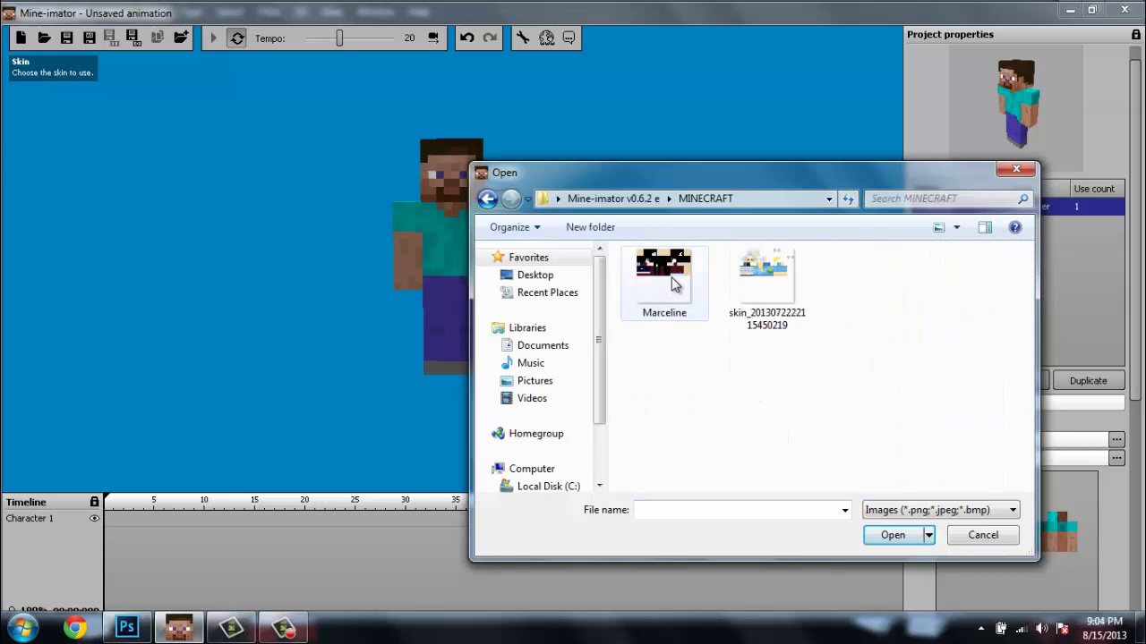
double_click(671, 278)
left_click_drag(493, 268, 473, 248)
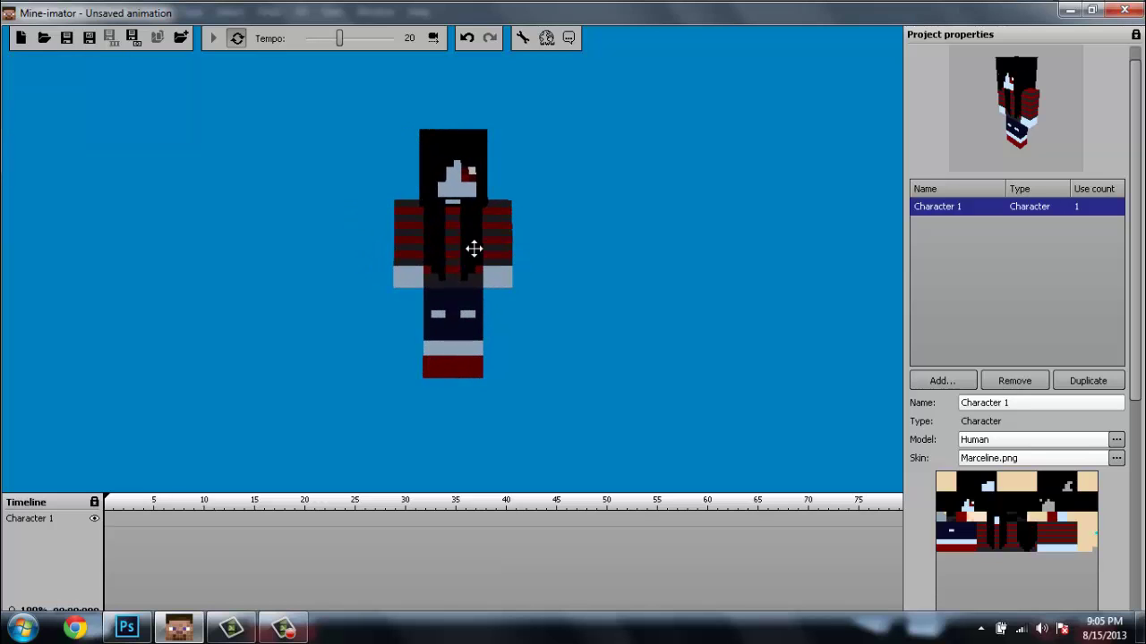
left_click_drag(1138, 307, 1090, 548)
scroll(1090, 538, "up", 5)
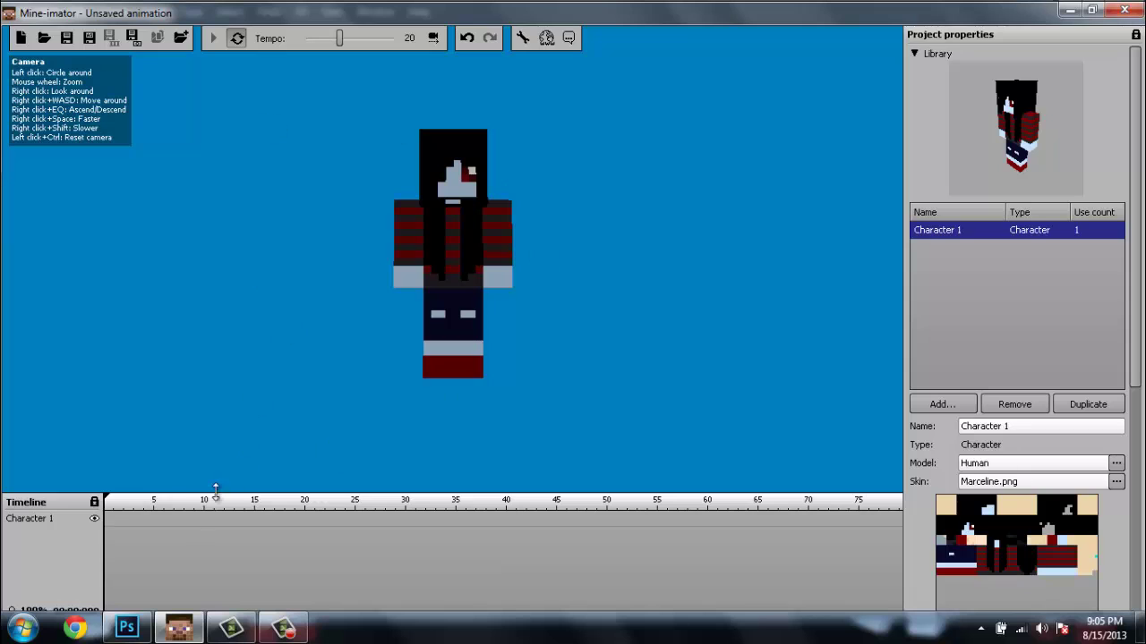
Step: Add a keyframe near frame 3 and pose the right arm at rotation 260, 6, -36 with 33% bend
double_click(134, 519)
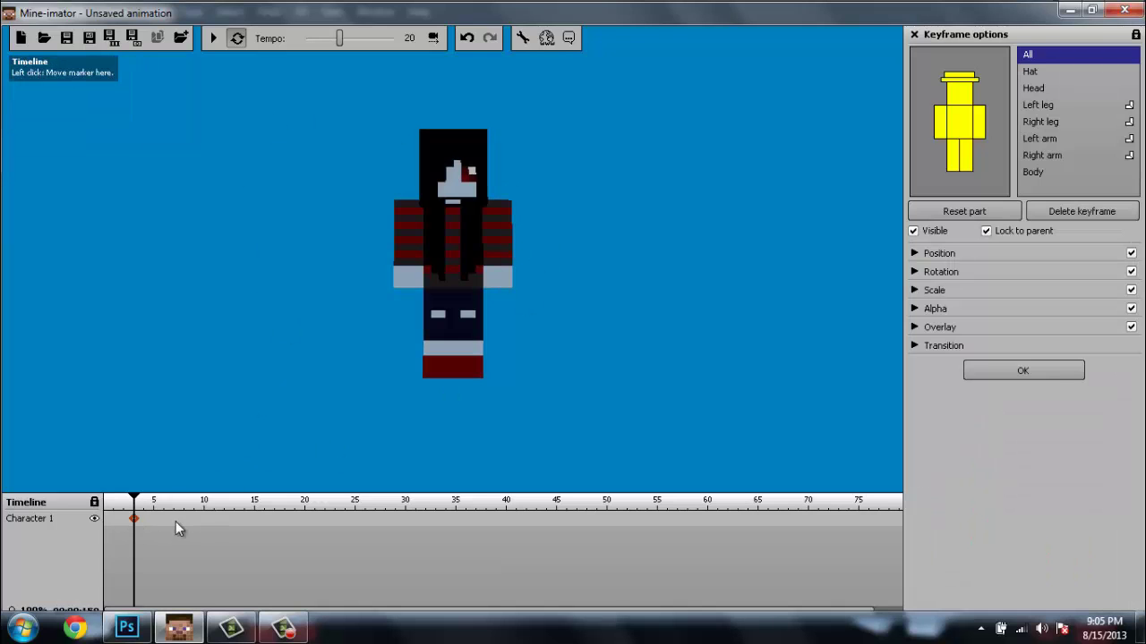
left_click(942, 128)
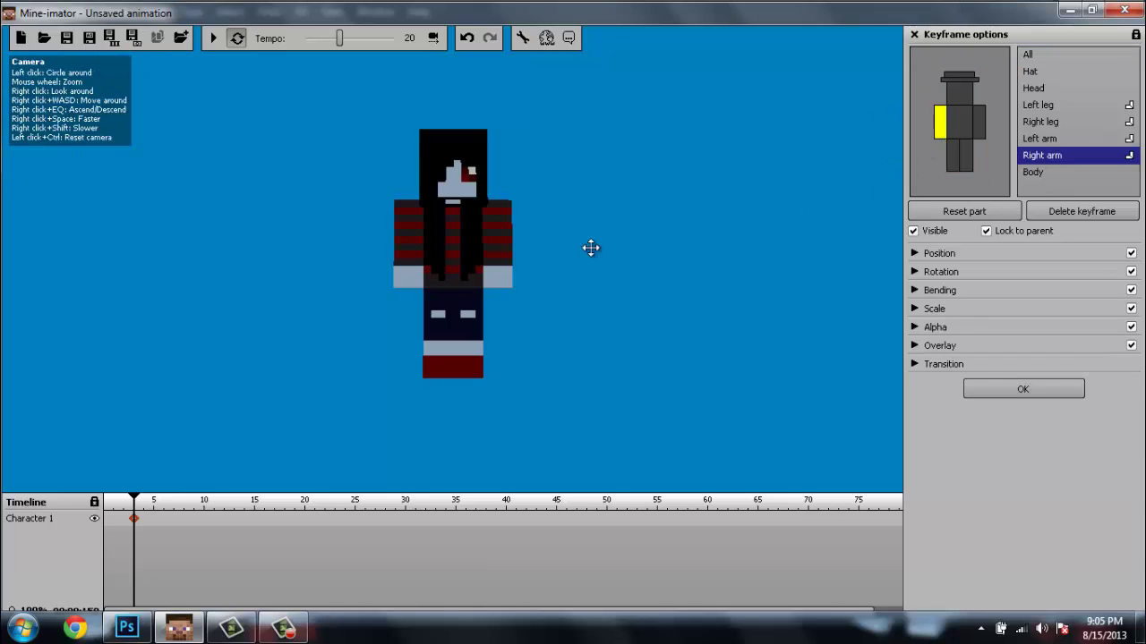
left_click(915, 272)
left_click_drag(975, 319, 946, 368)
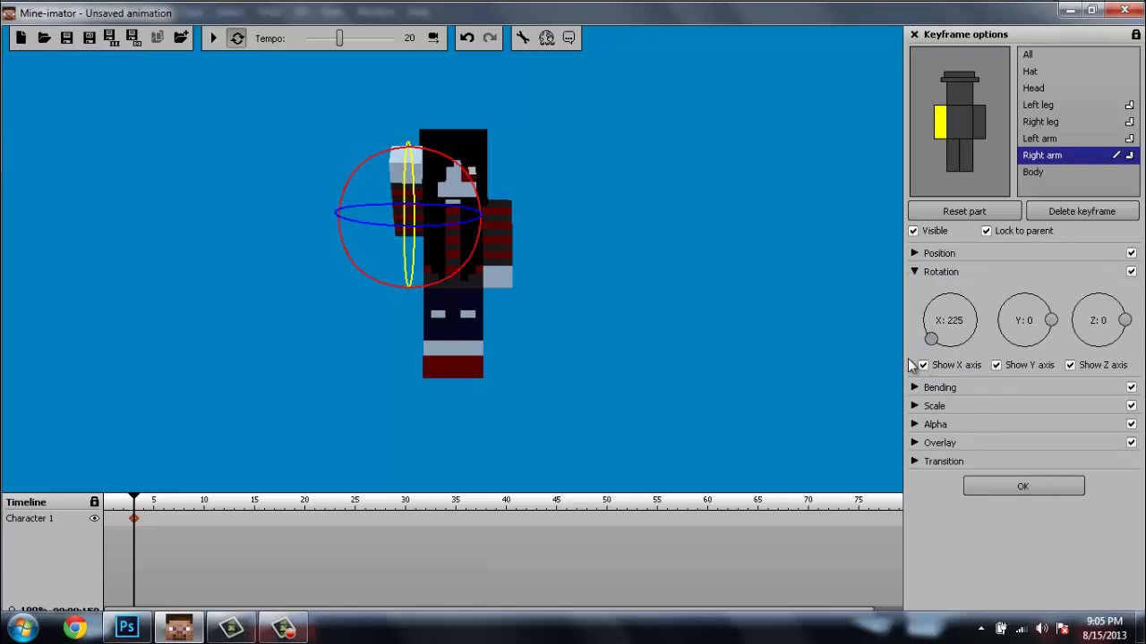
left_click(946, 368)
left_click(928, 392)
left_click_drag(961, 408, 1001, 404)
mouse_move(1051, 320)
left_mouse_down()
mouse_move(1044, 307)
mouse_move(1050, 319)
left_mouse_up()
mouse_move(1124, 320)
left_mouse_down()
mouse_move(1126, 347)
mouse_move(1121, 337)
left_mouse_up()
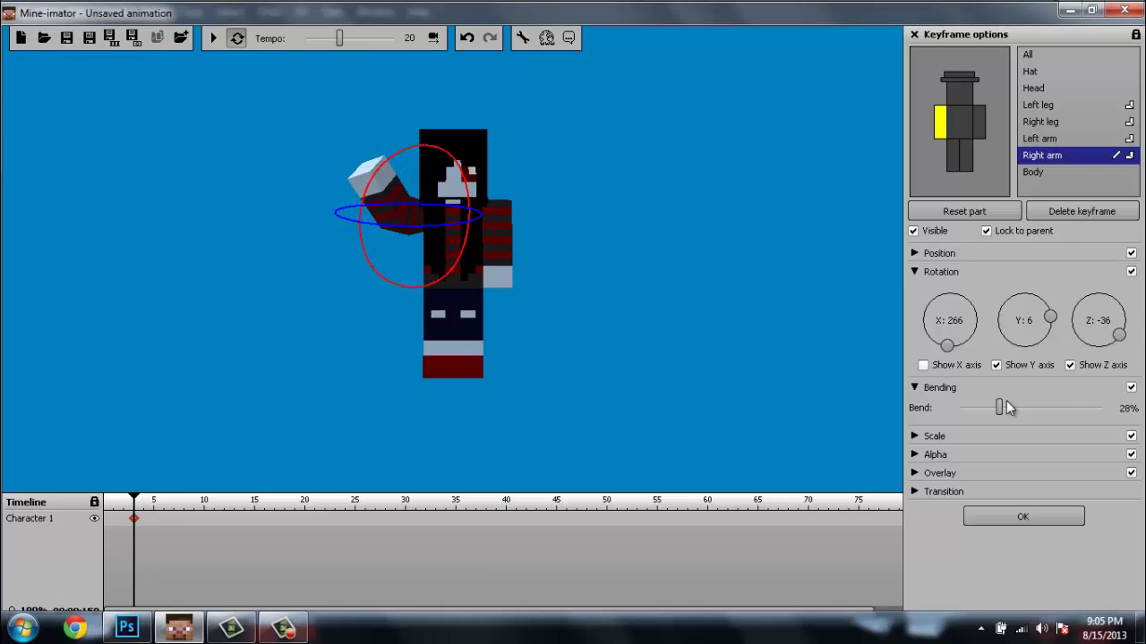
left_click_drag(1000, 404, 1007, 405)
left_click_drag(953, 350, 948, 356)
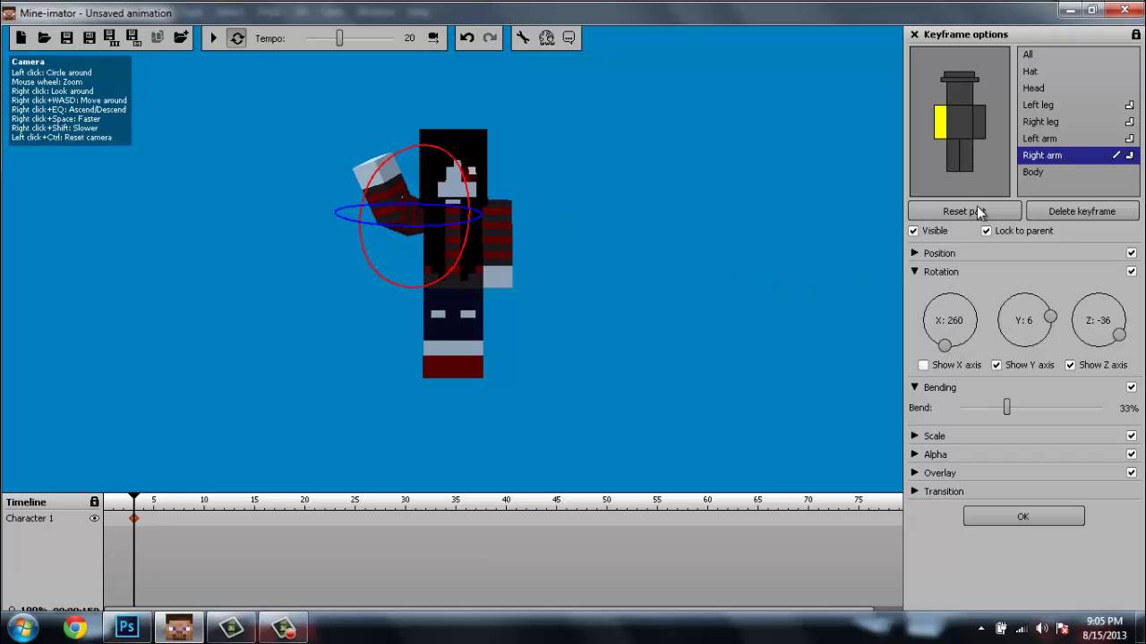
Step: Tilt the character's head slightly forward and sideways
left_click(959, 92)
left_click_drag(977, 326, 1053, 331)
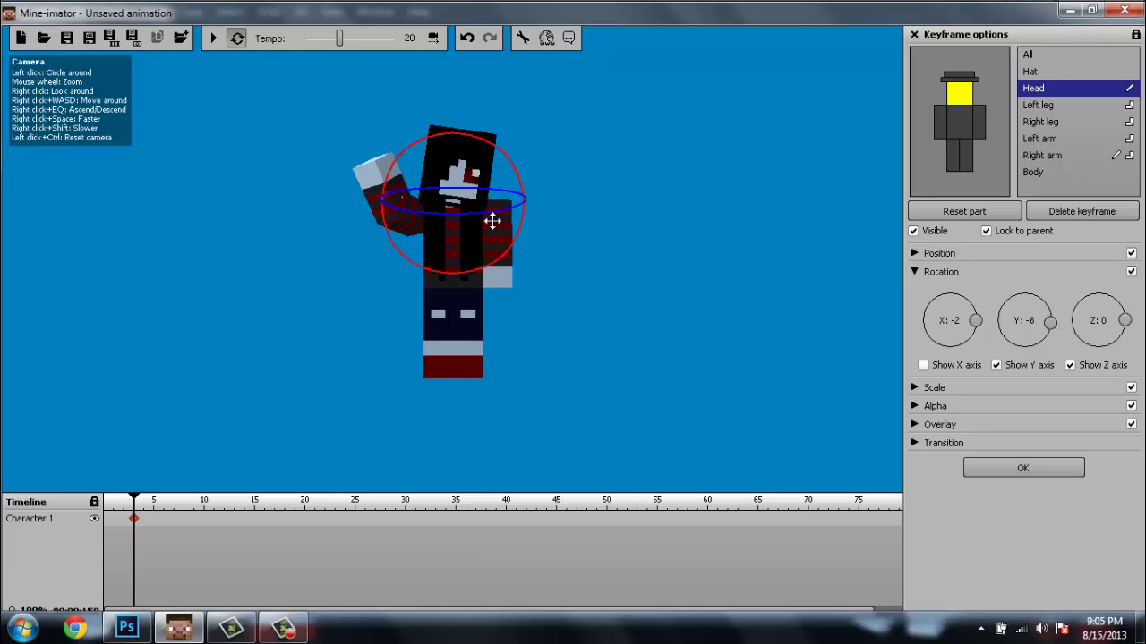
left_click_drag(1126, 326, 1099, 322)
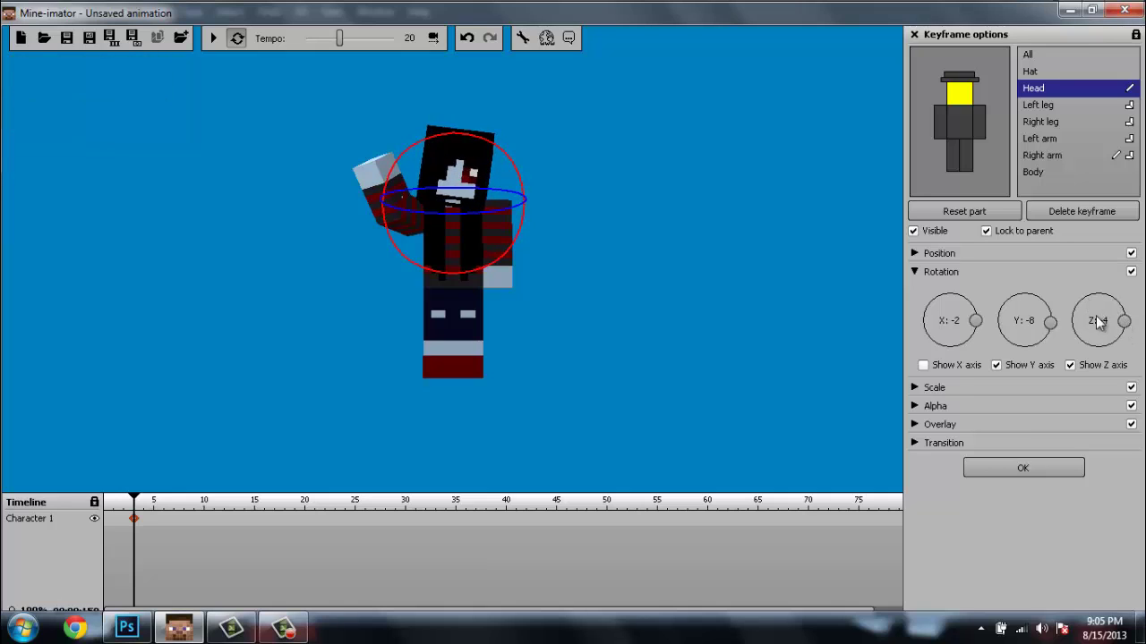
Step: Bend the left arm 26% and lean the body, tilting it to Z -8
left_click(986, 134)
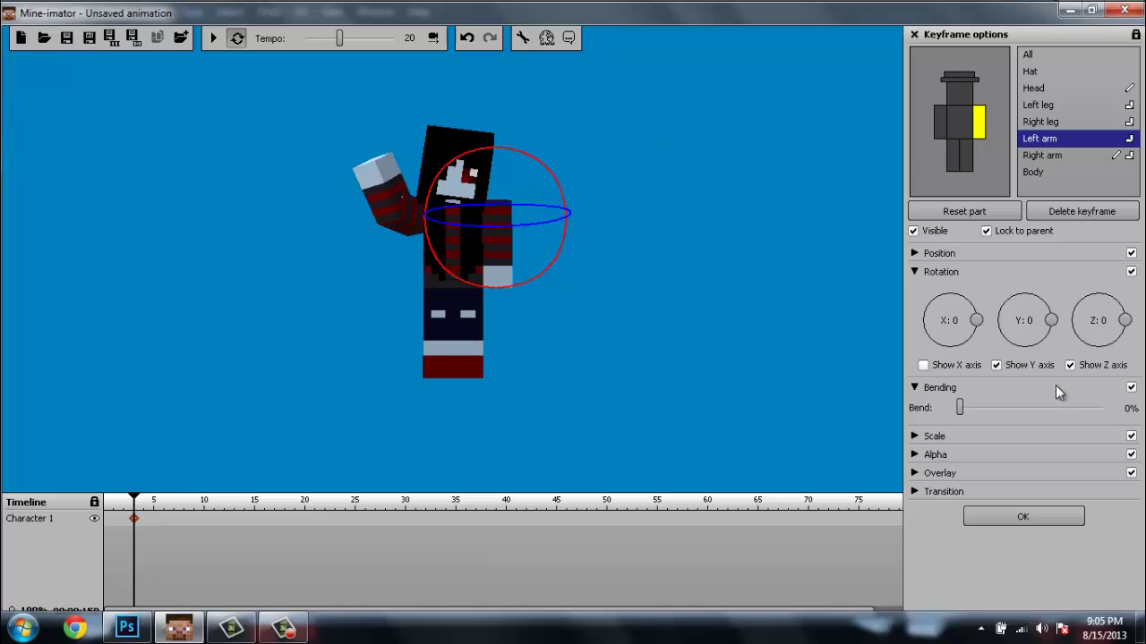
left_click_drag(962, 408, 997, 395)
left_click_drag(976, 325, 982, 332)
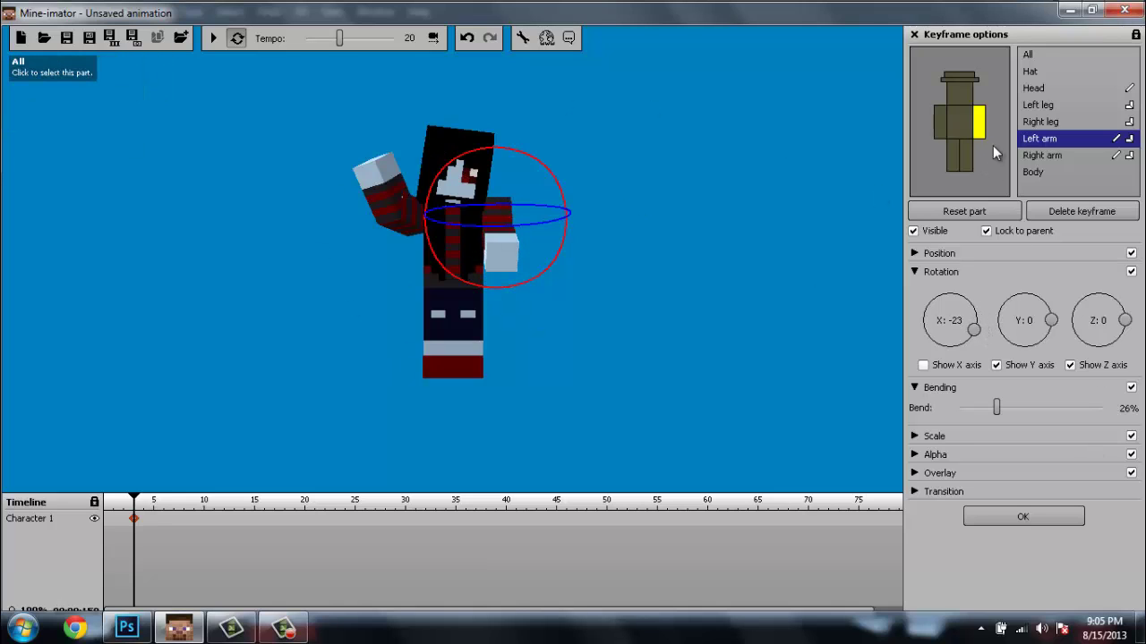
left_click(958, 124)
left_click_drag(975, 322, 974, 324)
left_click_drag(1054, 328, 1054, 329)
left_click_drag(1125, 321, 1131, 329)
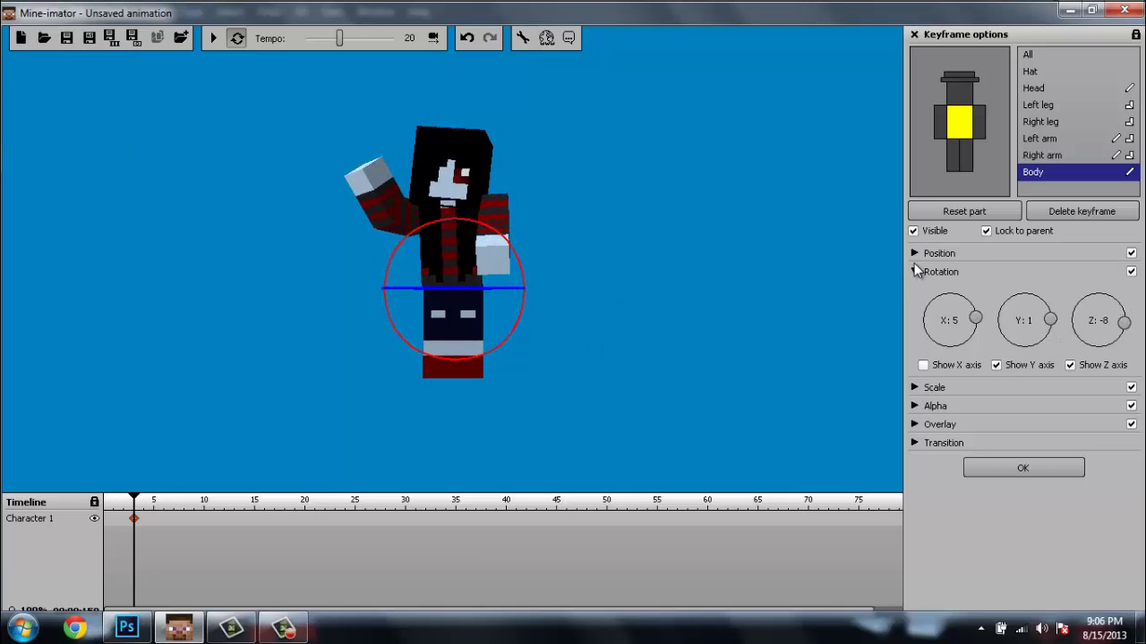
Step: Tilt and turn the right leg, bending it 21%
left_click(952, 156)
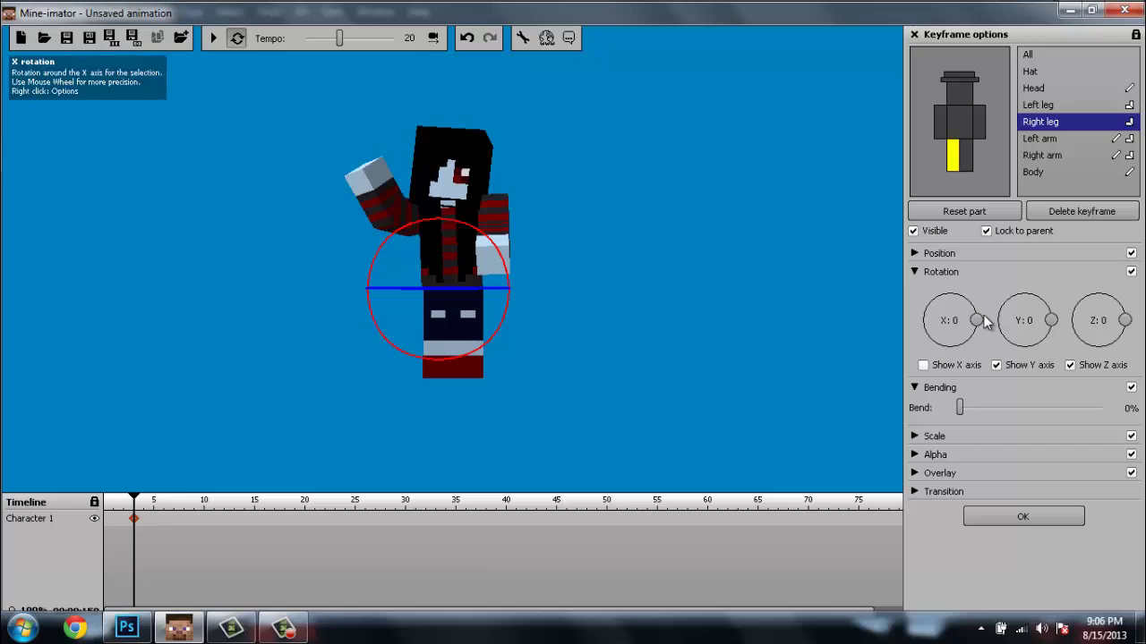
mouse_move(978, 329)
left_mouse_down()
mouse_move(962, 346)
mouse_move(970, 338)
left_mouse_up()
left_click_drag(962, 408, 990, 407)
left_click_drag(1051, 320, 1050, 322)
left_click_drag(1124, 320, 1127, 344)
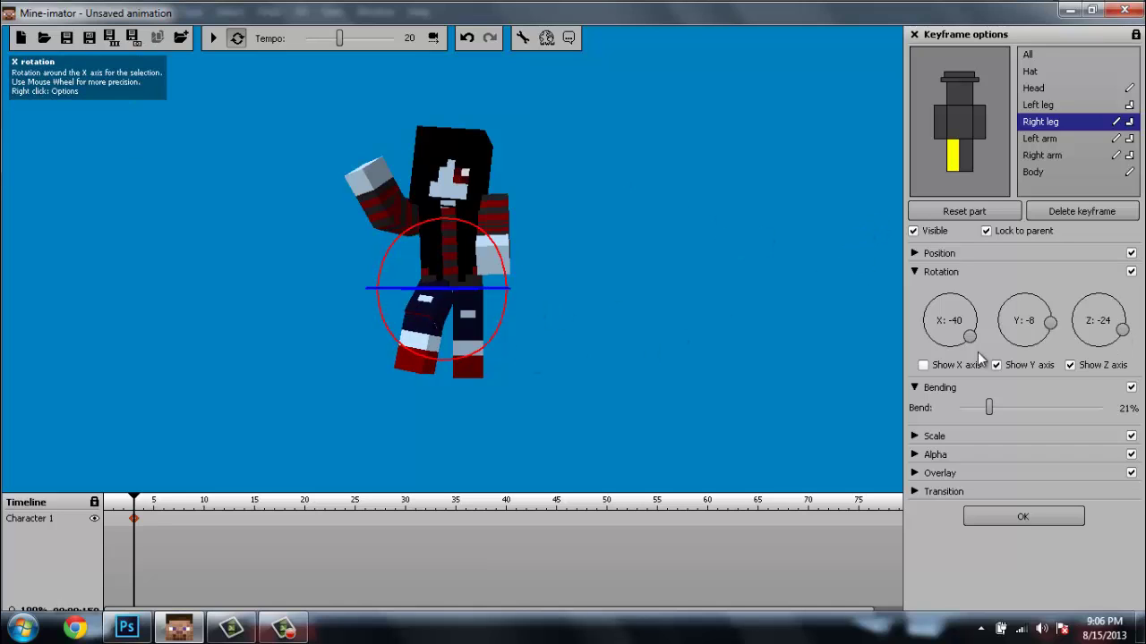
Step: Swing the left leg back with a 9% bend, and swing the left arm across the body
left_click(969, 169)
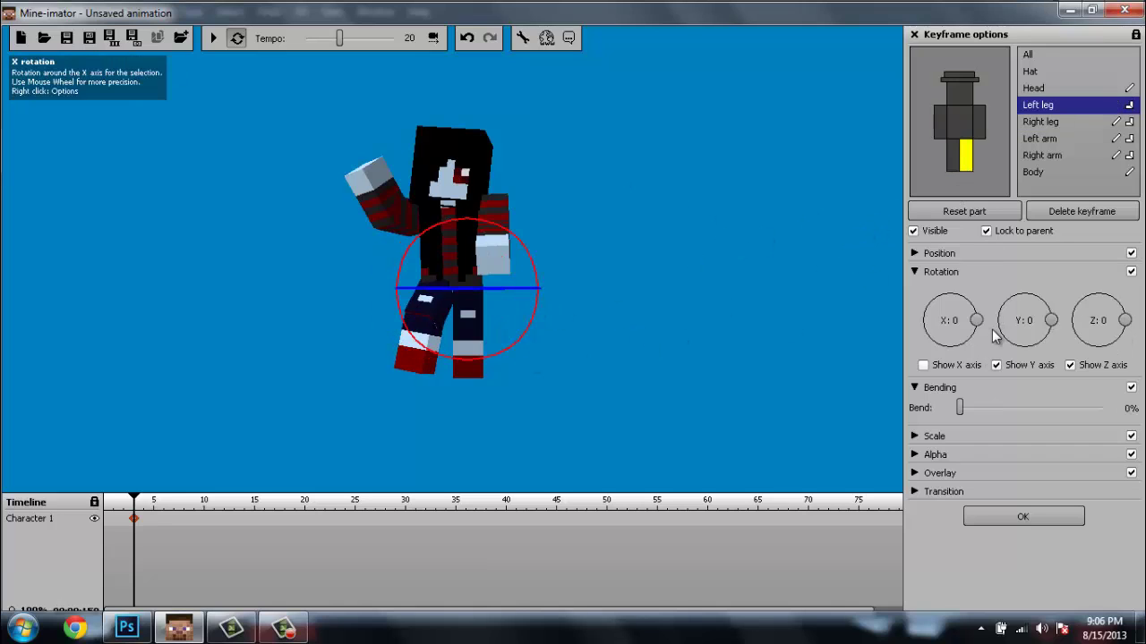
mouse_move(974, 328)
left_mouse_down()
mouse_move(972, 307)
mouse_move(980, 331)
left_mouse_up()
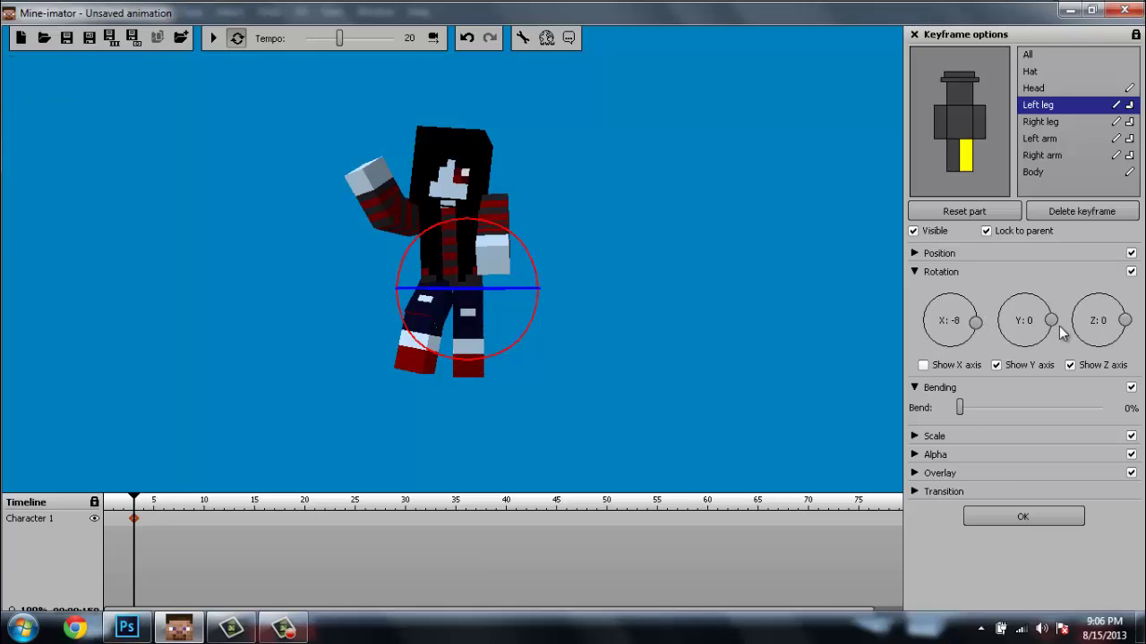
left_click_drag(959, 407, 972, 408)
left_click_drag(1049, 323, 1050, 319)
left_click_drag(1125, 321, 1126, 332)
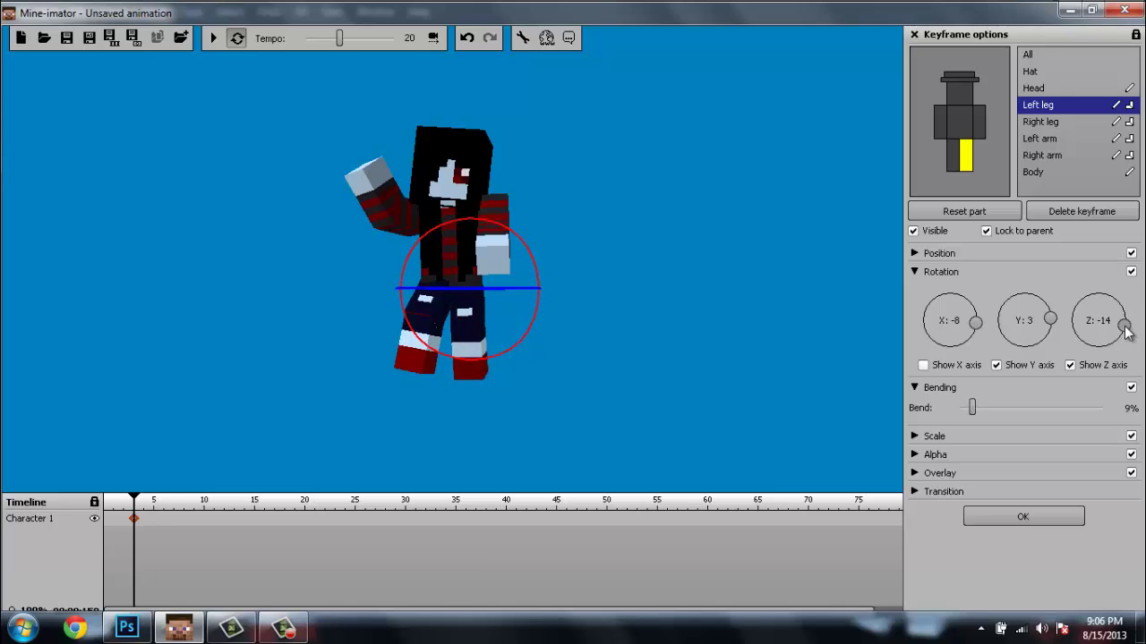
left_click(978, 130)
left_click_drag(1124, 320, 1126, 335)
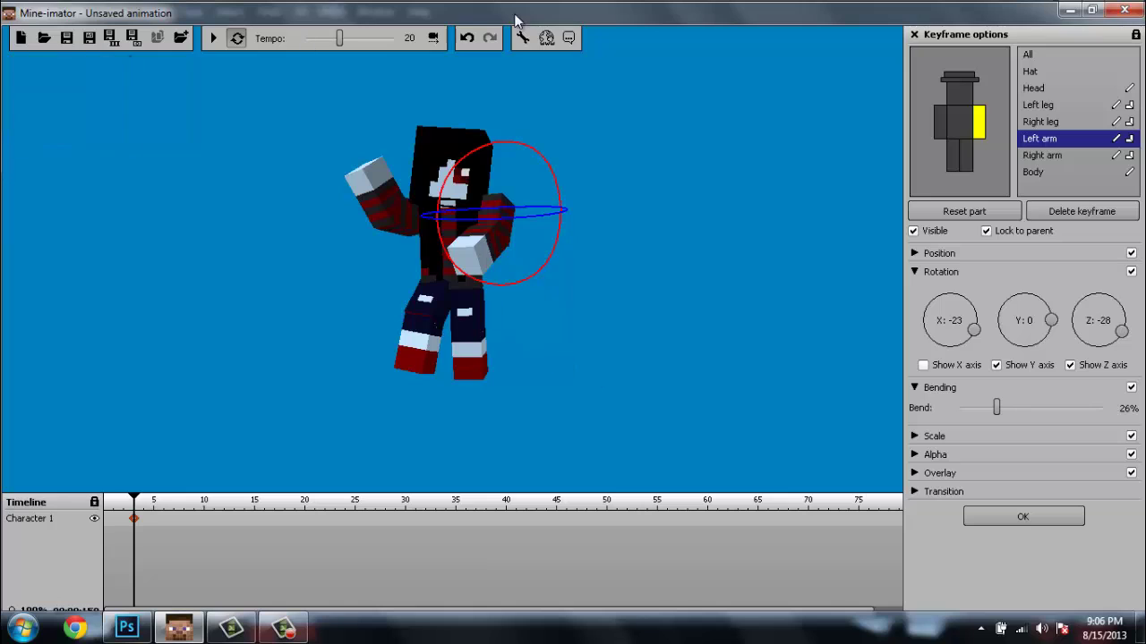
Step: Add a new brown Item 1 and keyframe it at frame 0
left_click(210, 569)
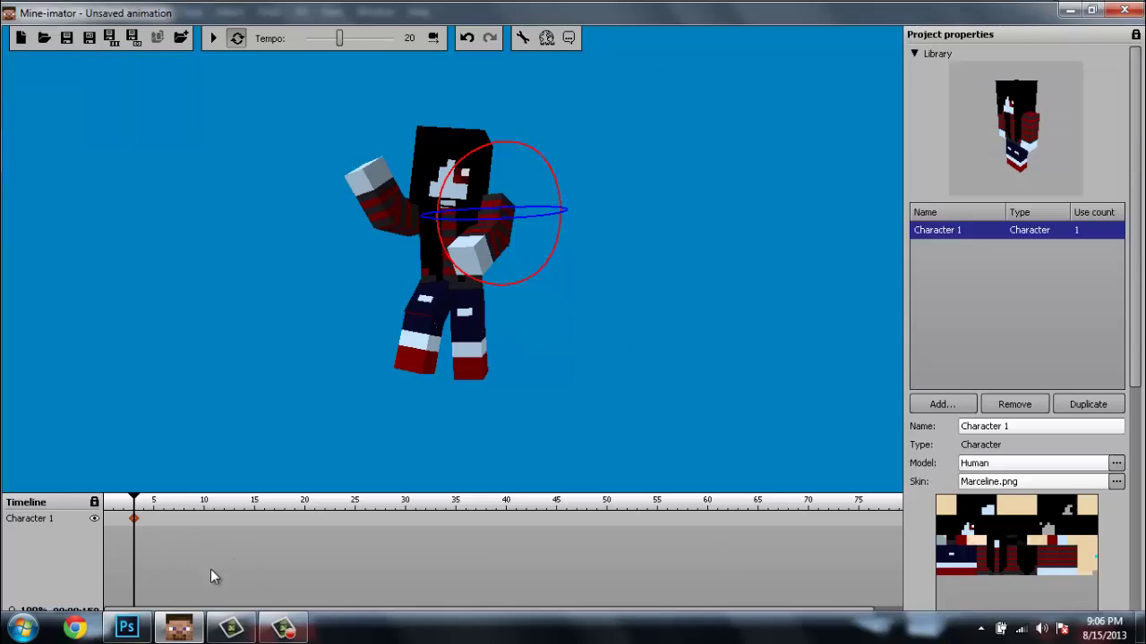
left_click(939, 403)
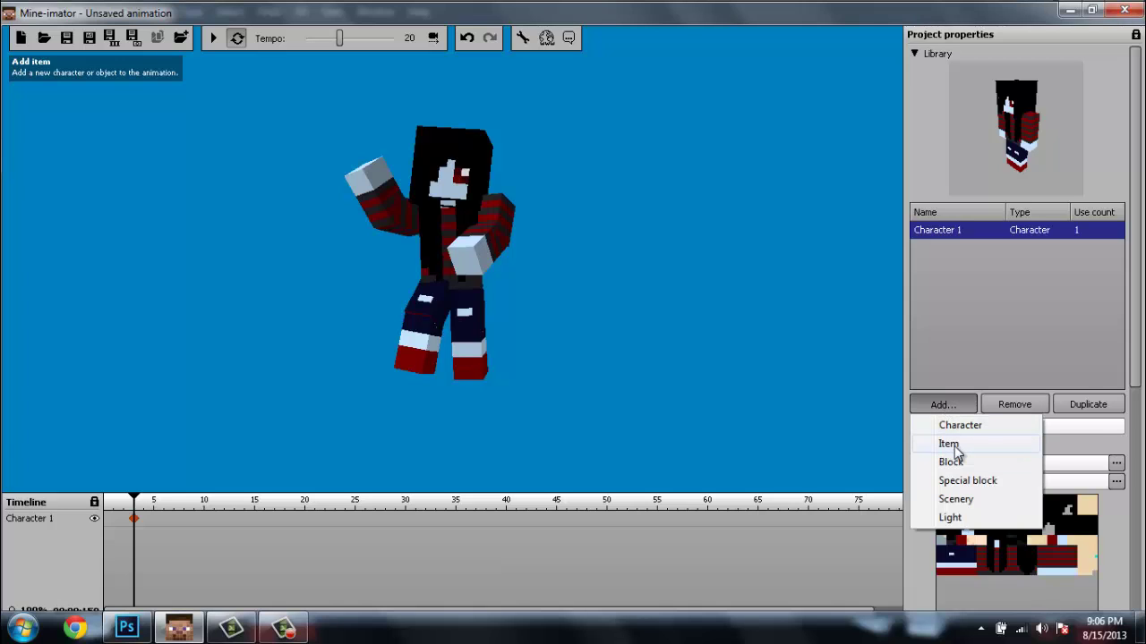
left_click(949, 444)
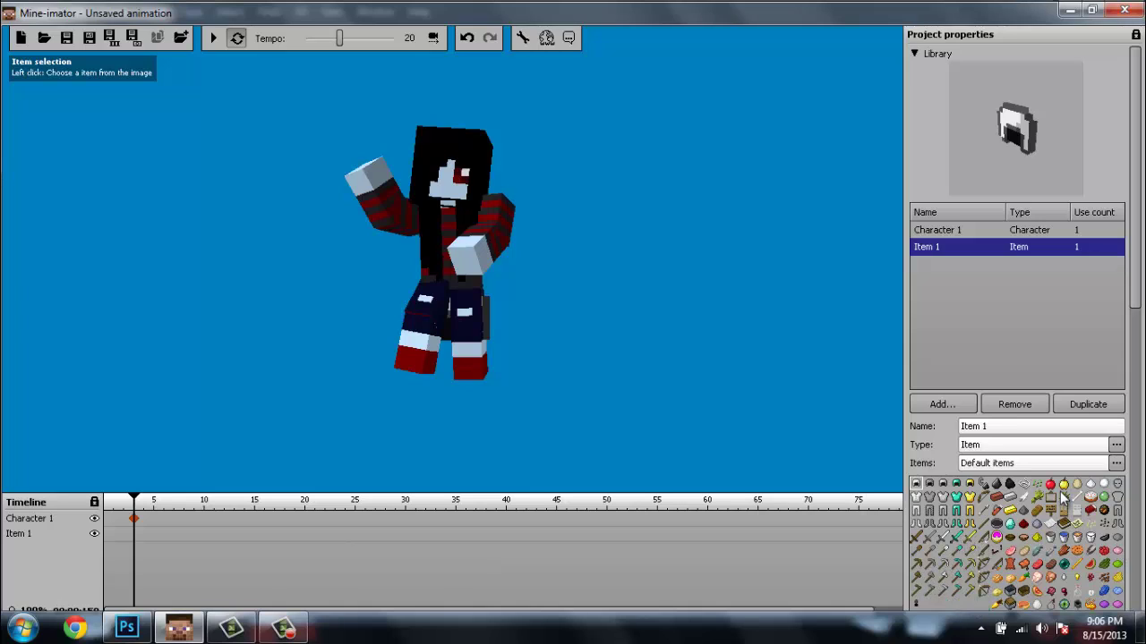
left_click(1051, 579)
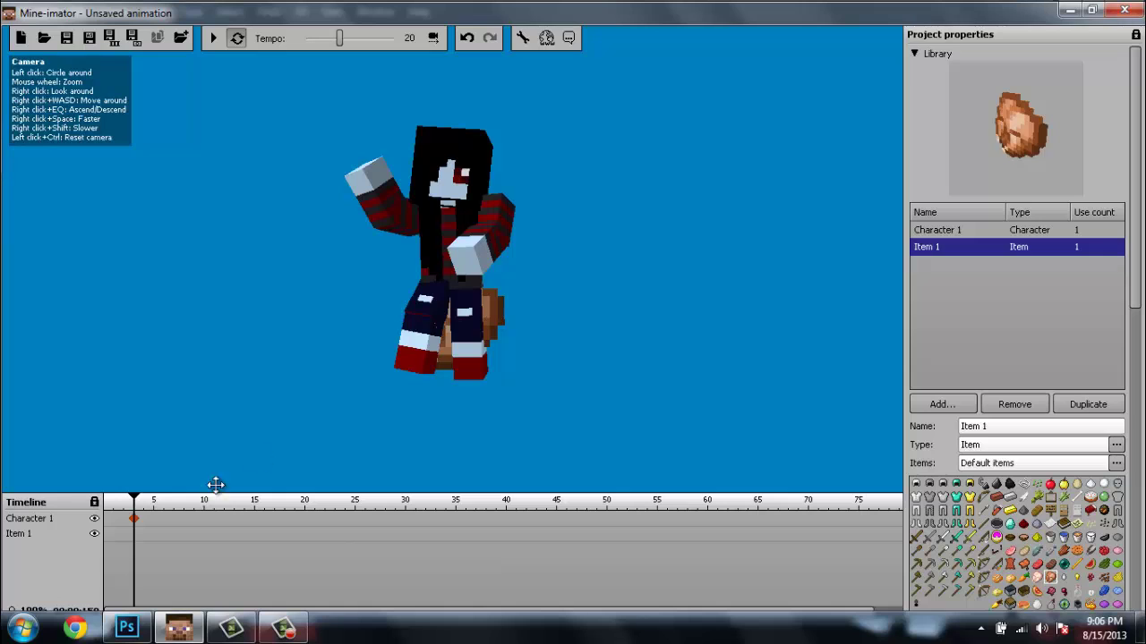
left_click(135, 535)
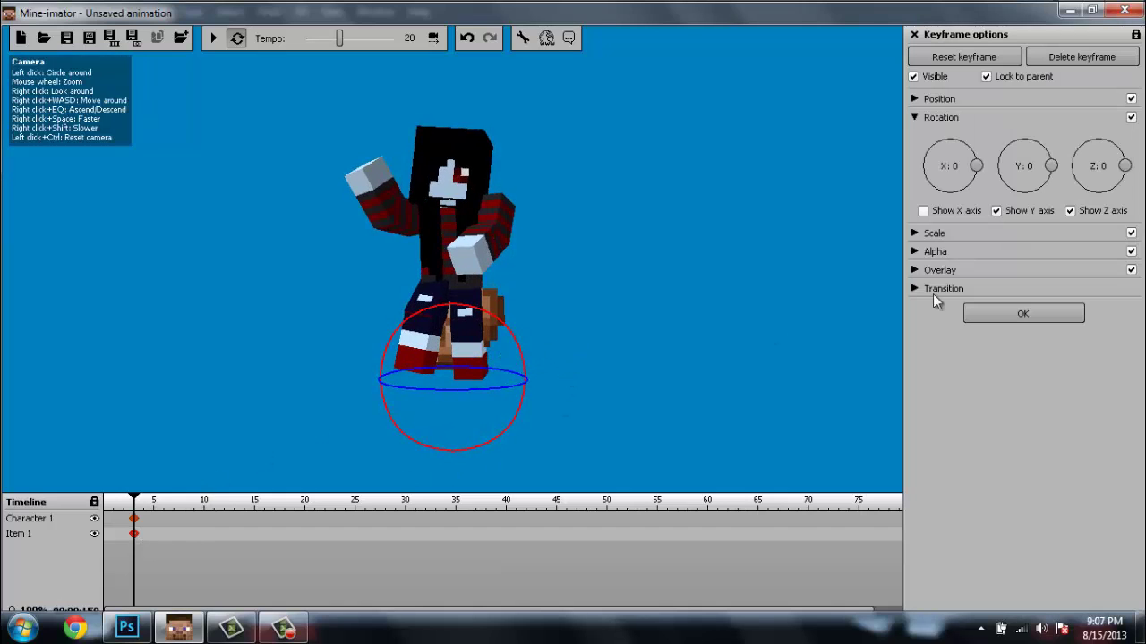
Step: Scale Item 1 to about x0.65 and position it in the character's raised hand
left_click(915, 98)
left_click_drag(1023, 223, 935, 224)
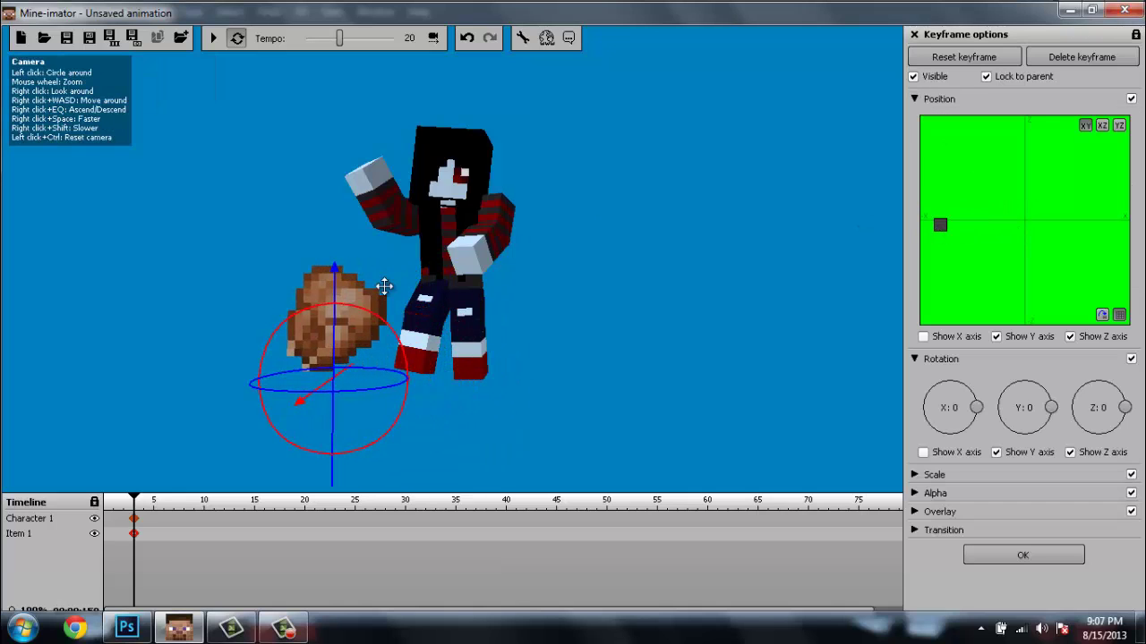
mouse_move(331, 271)
left_mouse_down()
mouse_move(337, 109)
mouse_move(331, 215)
mouse_move(289, 194)
mouse_move(231, 190)
mouse_move(276, 173)
left_mouse_up()
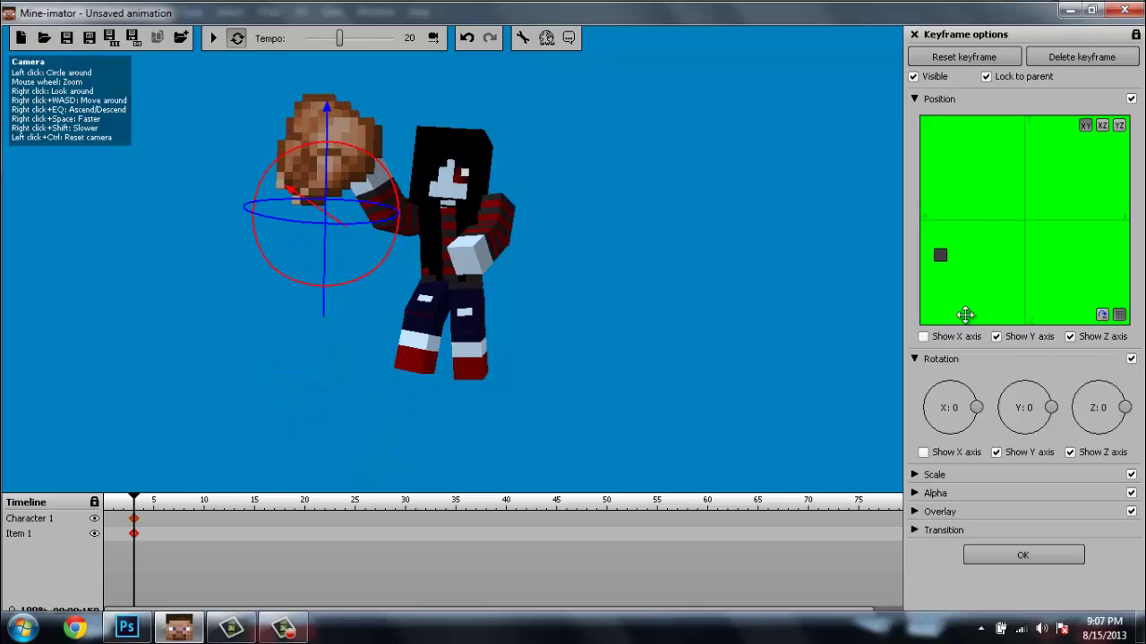
left_click(917, 479)
left_click_drag(992, 493, 979, 504)
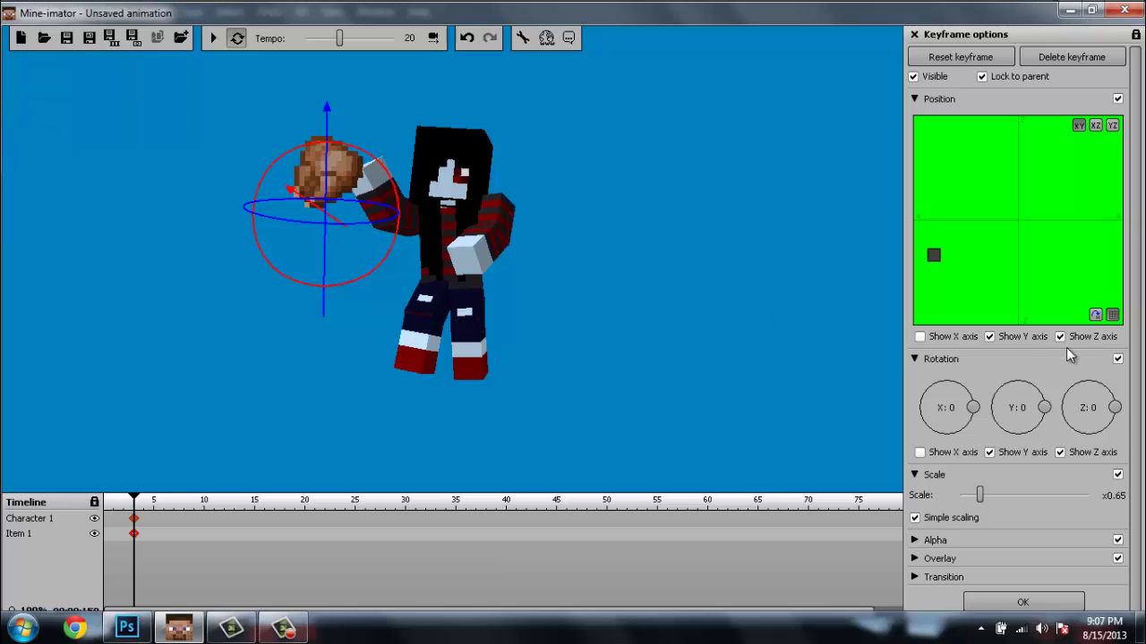
left_click(920, 337)
left_click_drag(412, 220, 472, 217)
left_click_drag(364, 109, 363, 87)
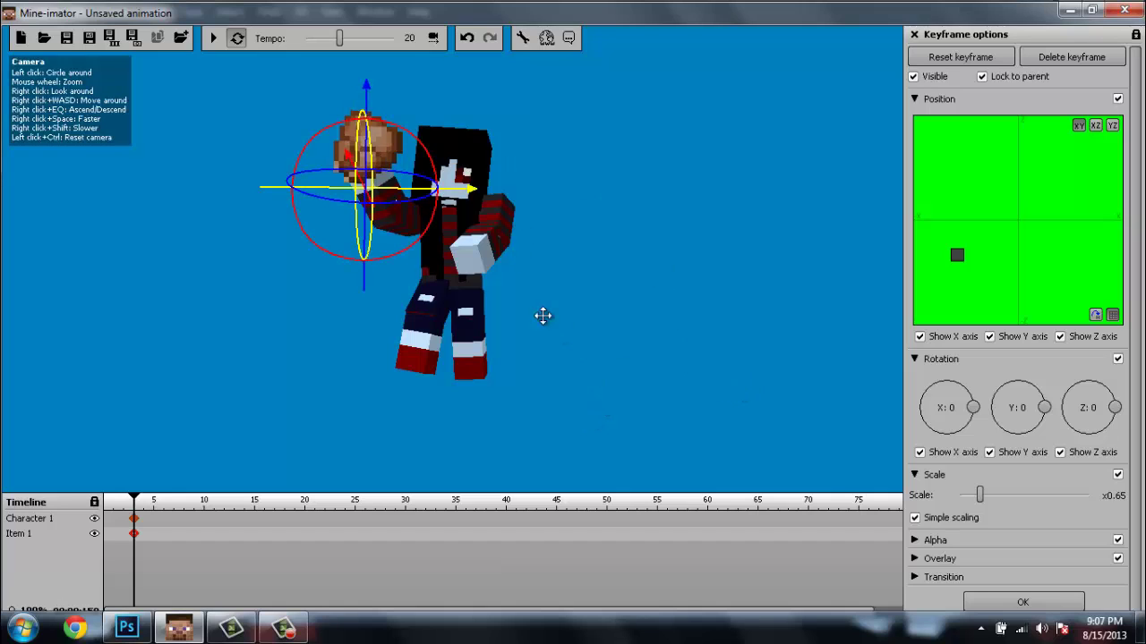
left_click(1002, 602)
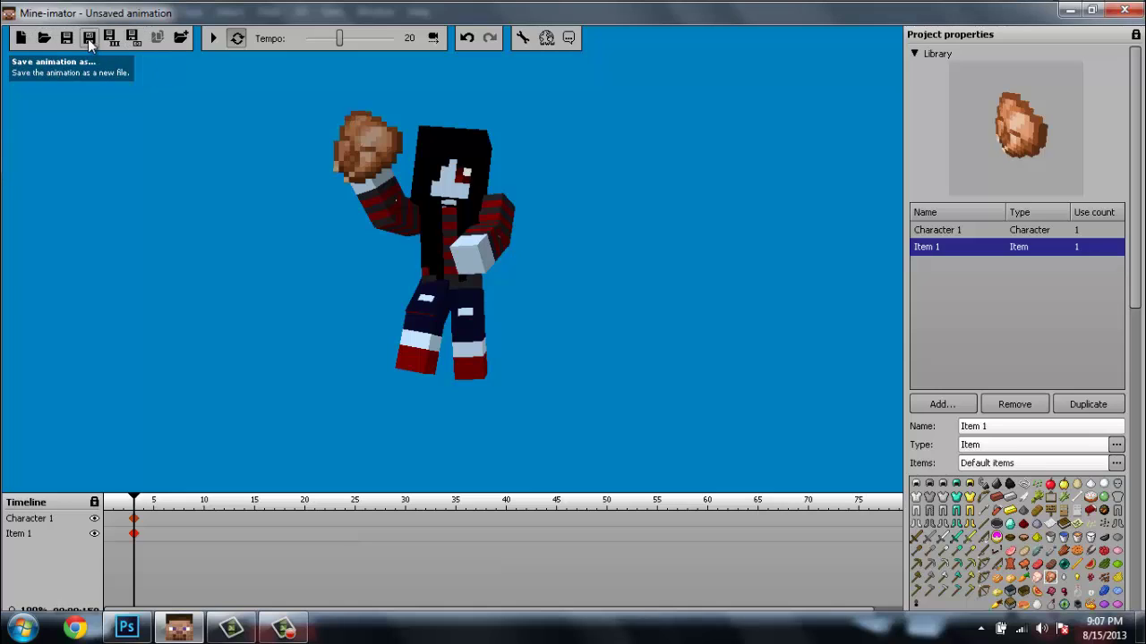
Step: Save the current Mine-imator frame as the PNG screenshot 'test youtube' in the Mine-imator v0.6.2 e folder
left_click(133, 39)
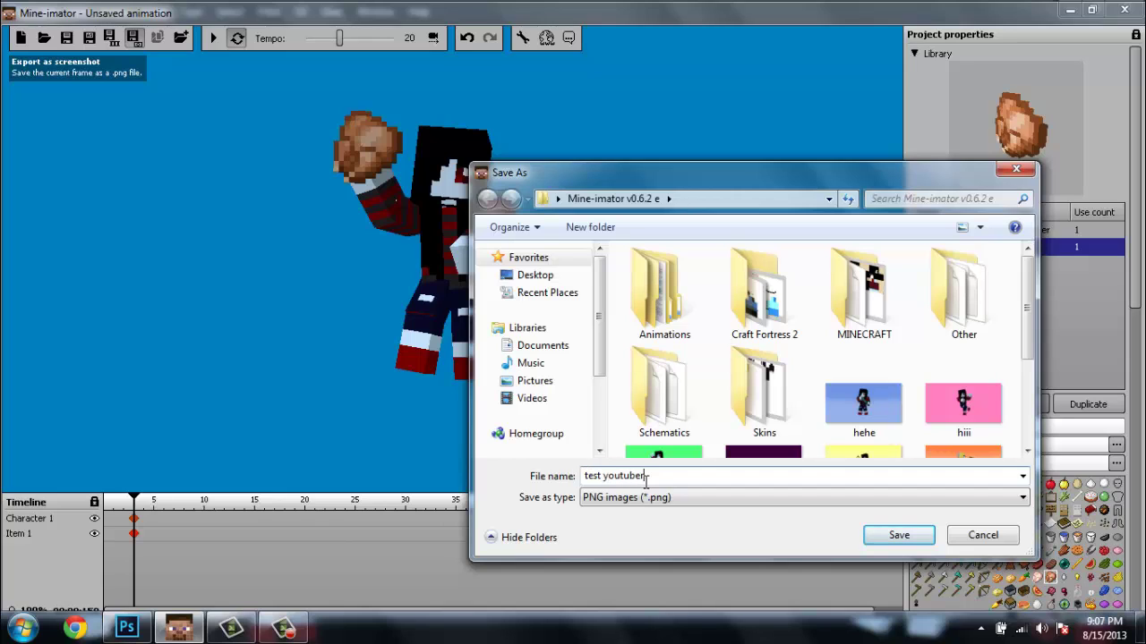
left_click(713, 501)
left_click(714, 510)
left_click(899, 534)
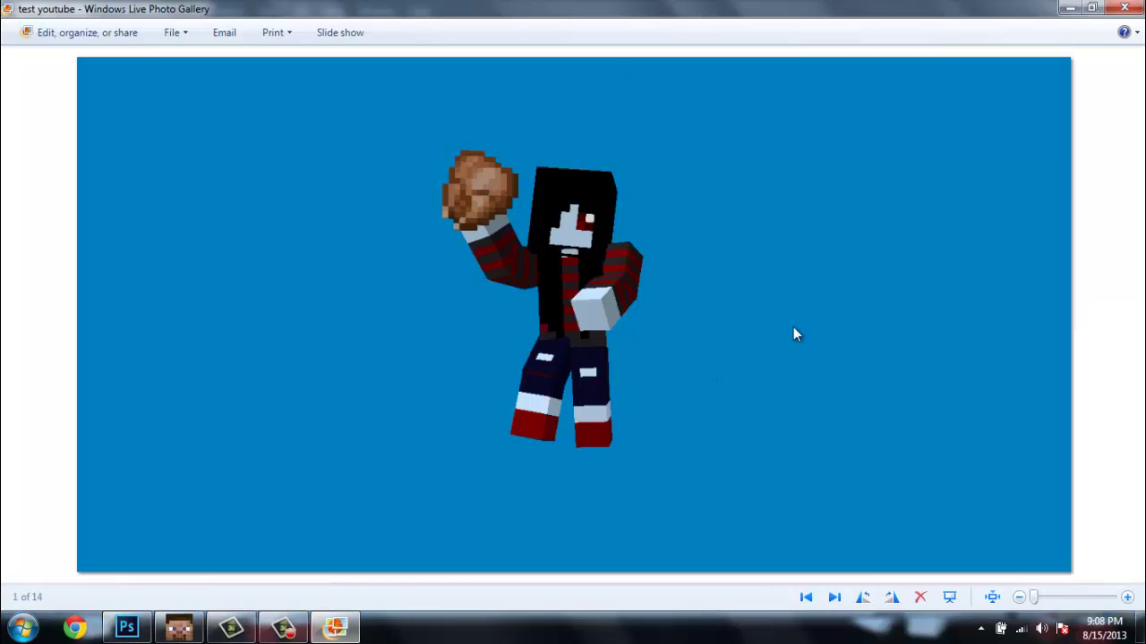
Step: Close Windows Live Photo Gallery after viewing the exported screenshot
left_click(1125, 9)
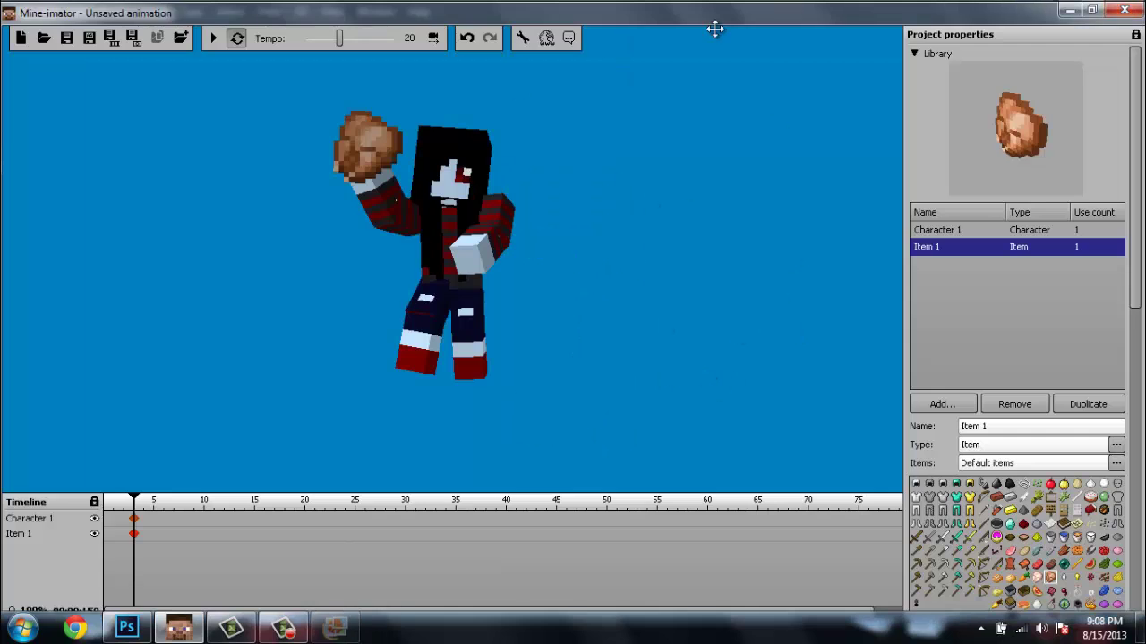
Step: Minimize Mine-imator and open test youtube.png from the Mine-imator v0.6.2 e folder in Photoshop
left_click(1069, 10)
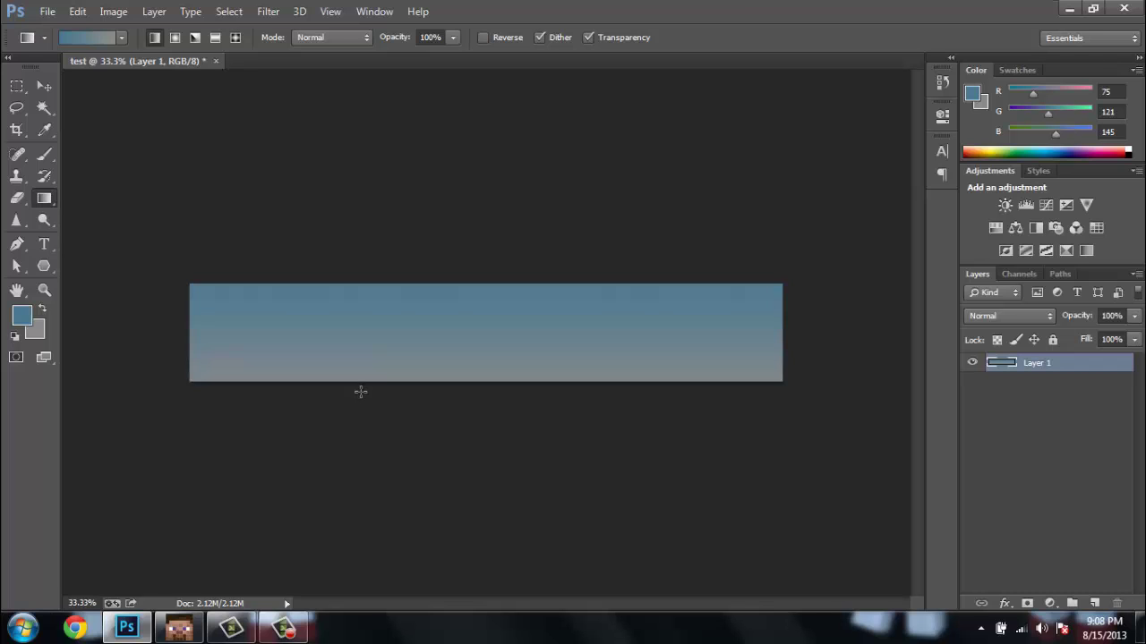
left_click(47, 11)
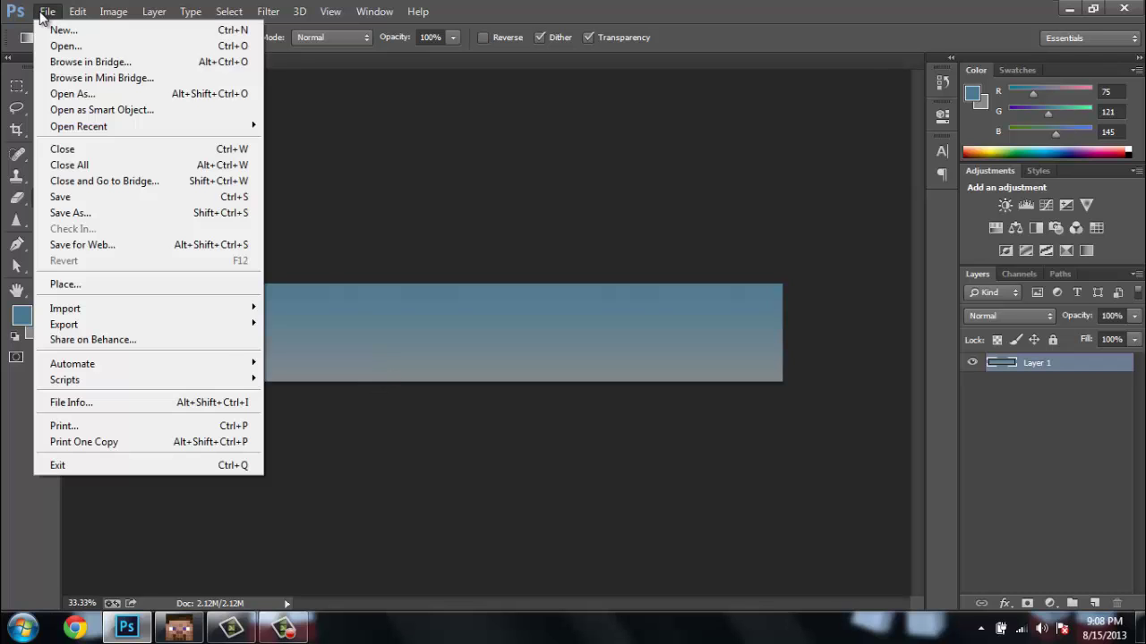
left_click(56, 43)
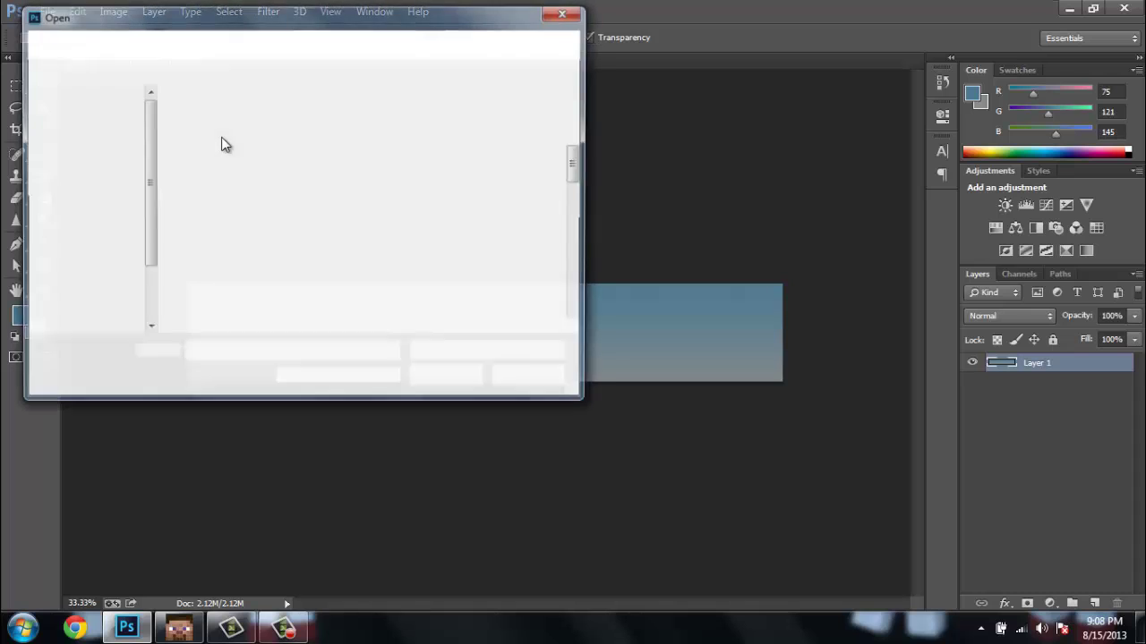
left_click(96, 136)
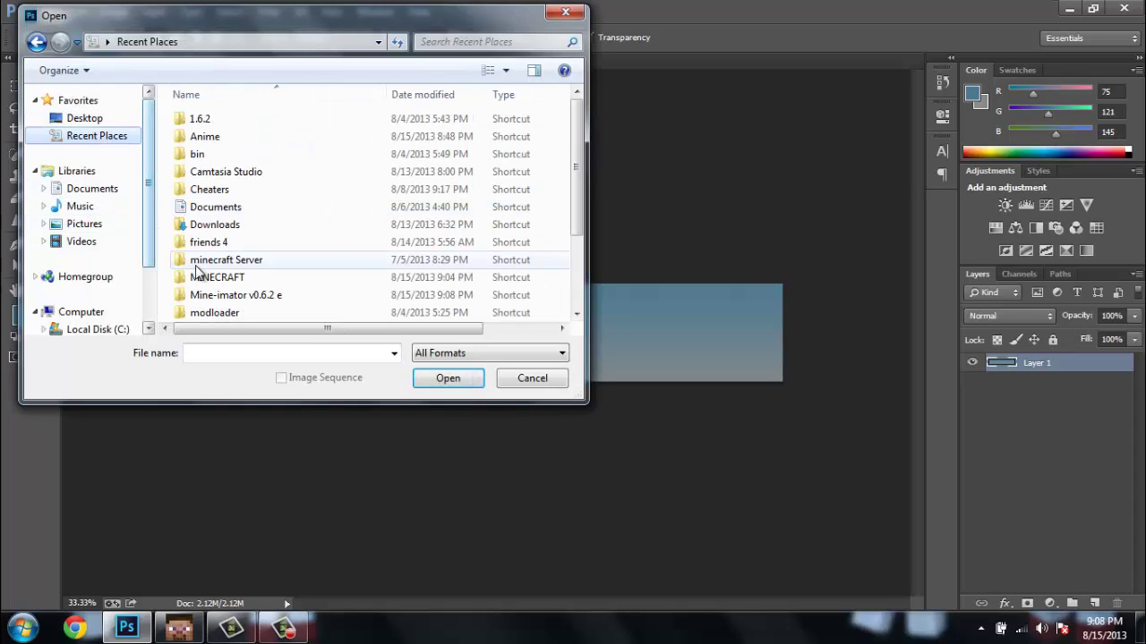
left_click(231, 300)
left_click_drag(588, 145, 583, 255)
double_click(213, 303)
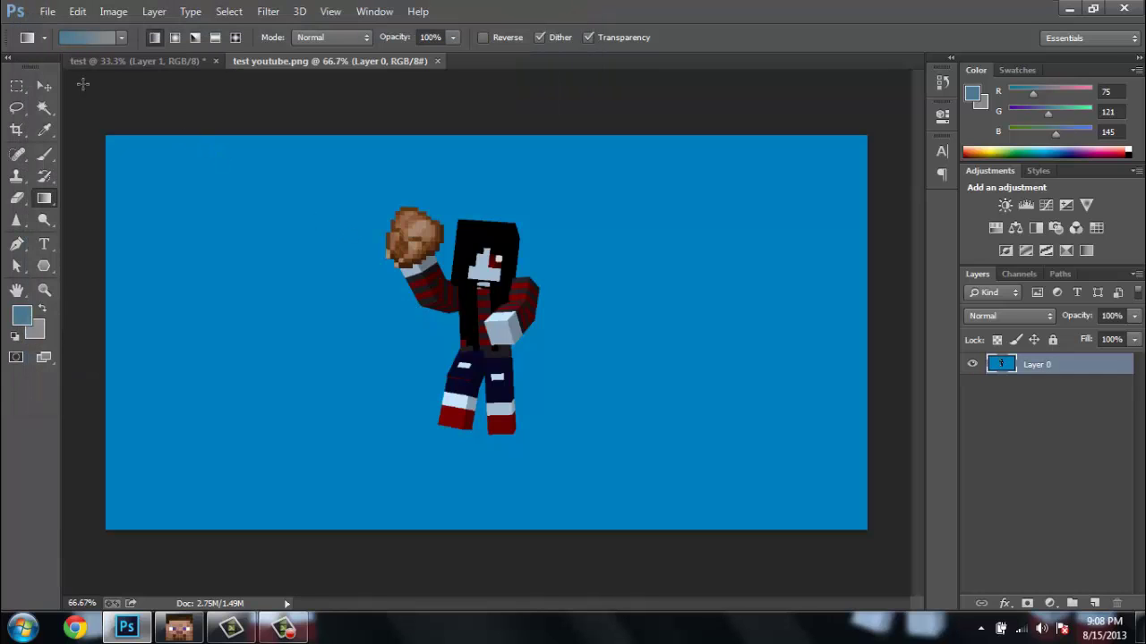
left_click(44, 107)
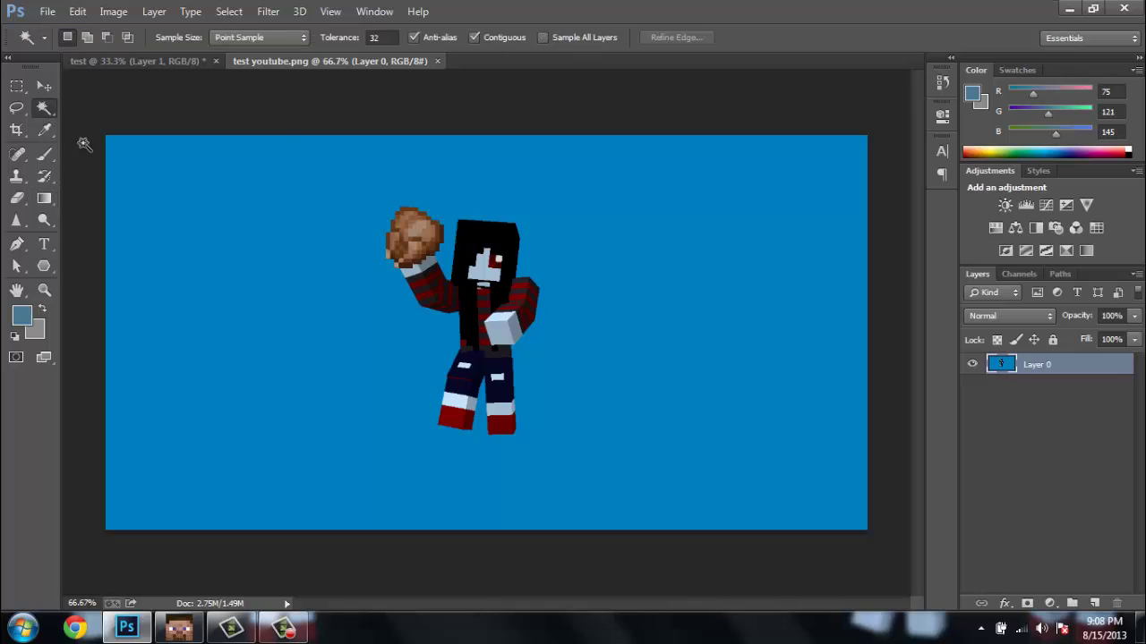
Step: Delete the screenshot's blue background with the Magic Wand, then deselect
left_click(311, 284)
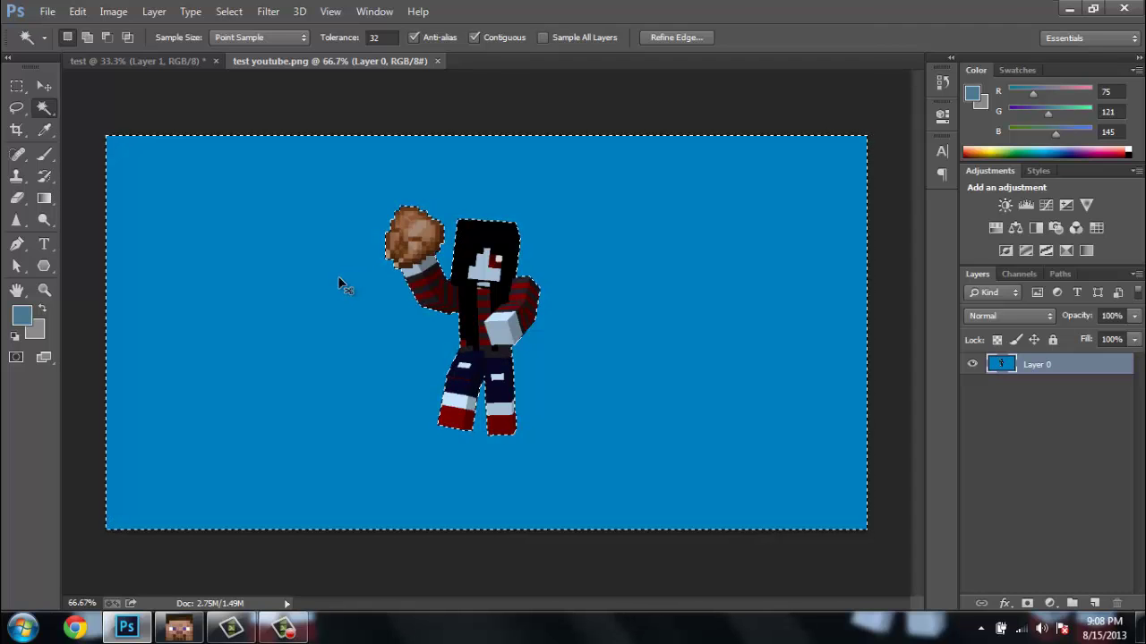
key("Delete")
key("ctrl+d")
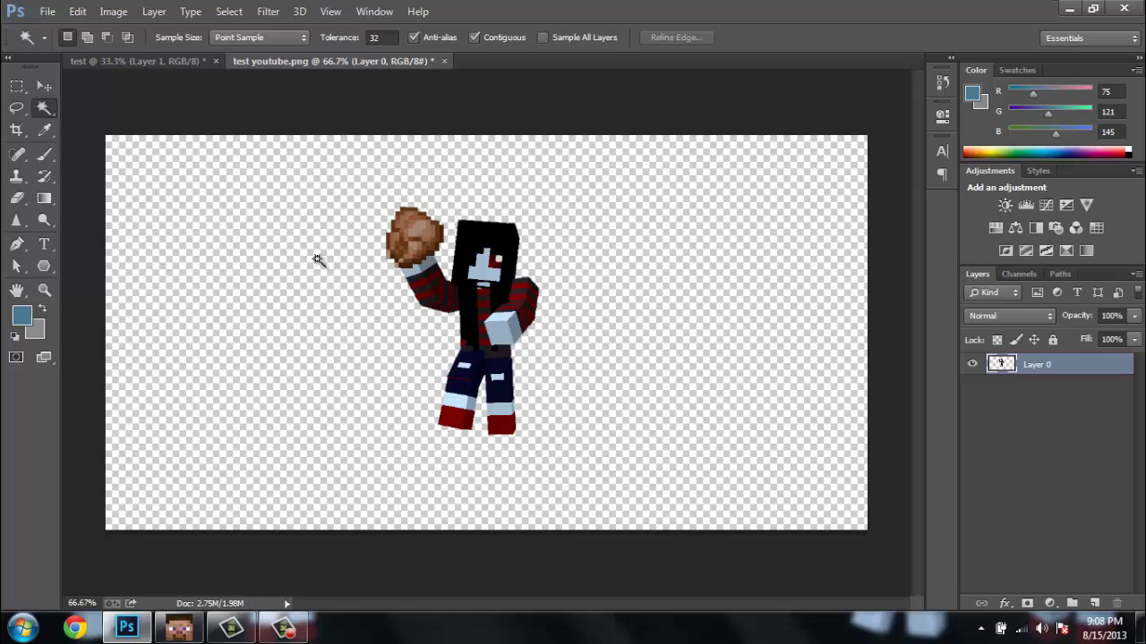
Step: Marquee-select a rectangle around the character and return to the test banner document
left_click(43, 87)
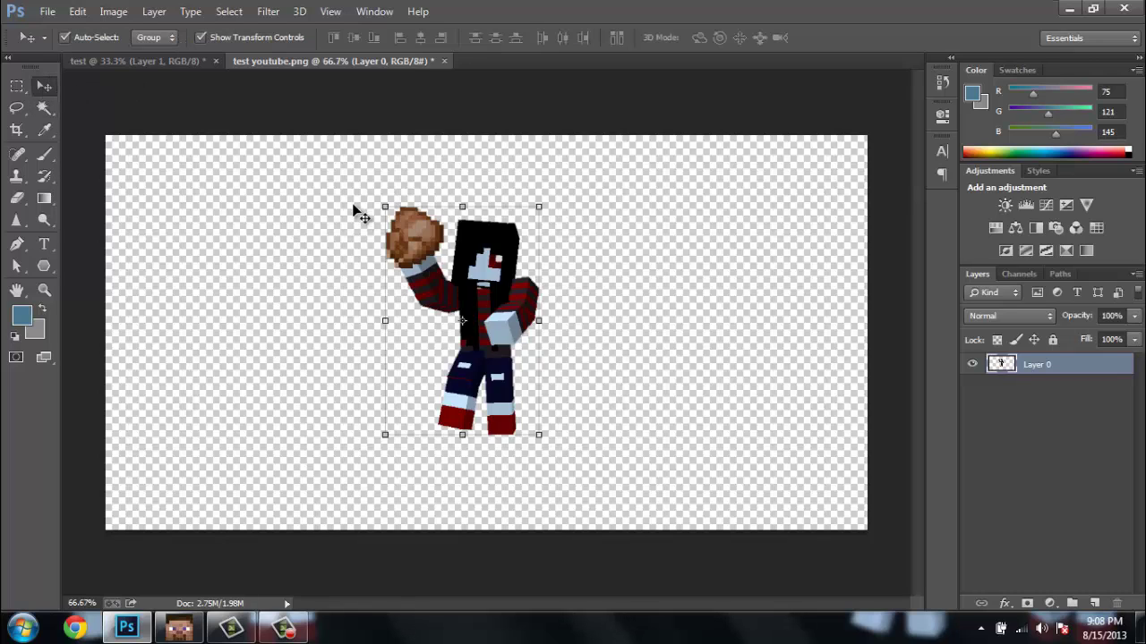
left_click(17, 86)
left_click_drag(389, 205, 568, 384)
left_click(340, 205)
left_click_drag(356, 190, 580, 457)
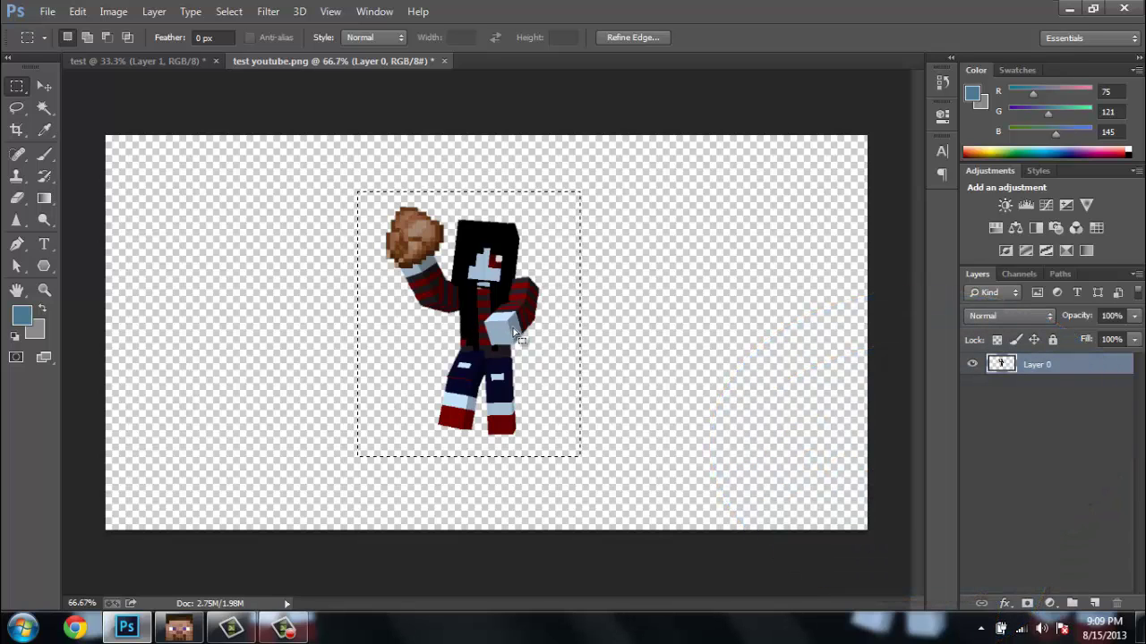
left_click(171, 60)
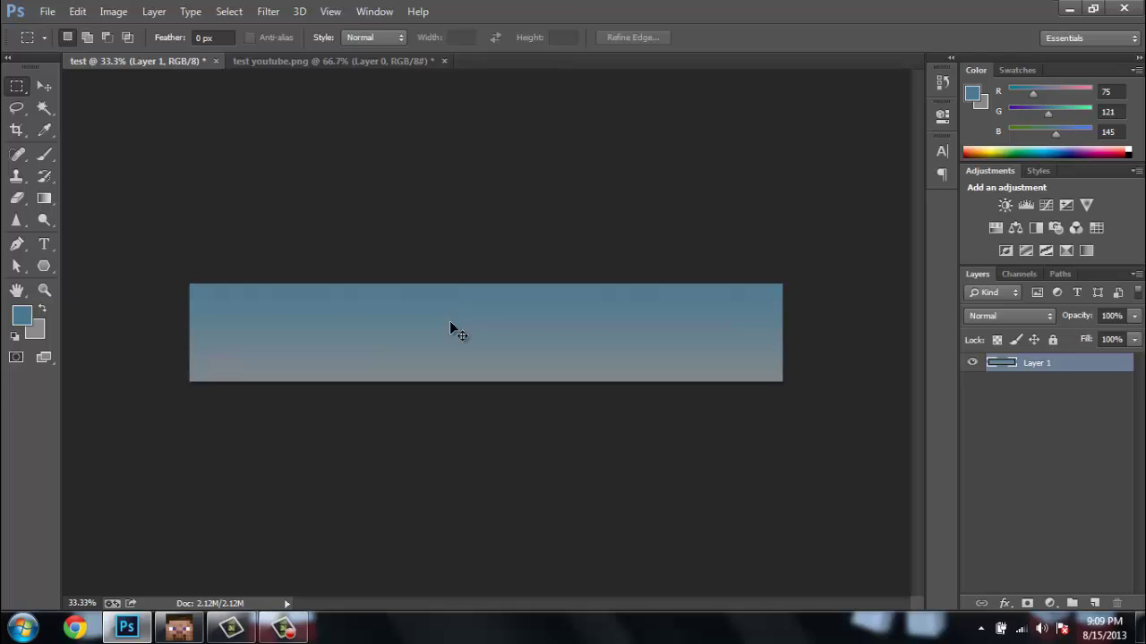
Step: Paste the character onto the banner as Layer 2, placed slightly right of centre
key("ctrl+v")
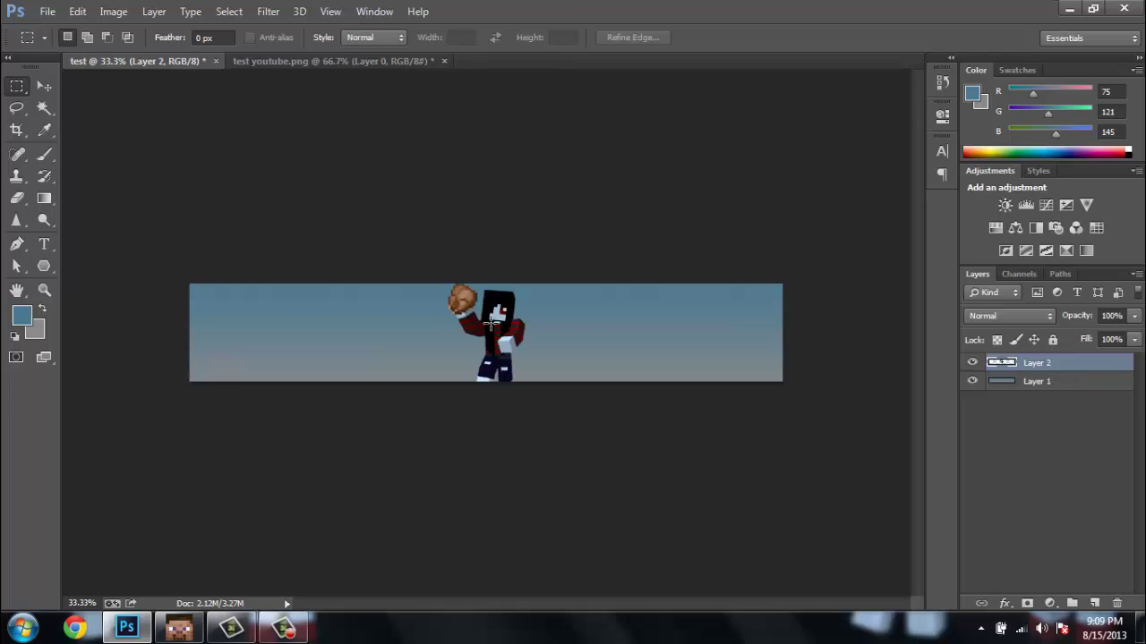
left_click(44, 86)
left_click_drag(494, 325, 576, 325)
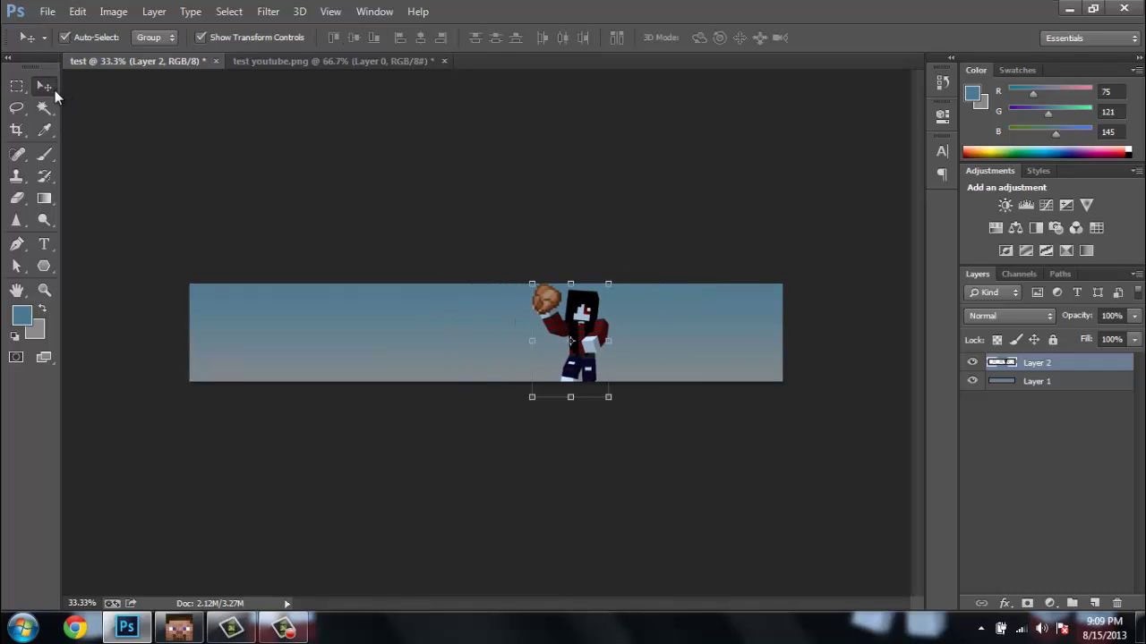
mouse_move(582, 329)
left_mouse_down()
mouse_move(558, 327)
mouse_move(574, 330)
left_mouse_up()
left_click(432, 357)
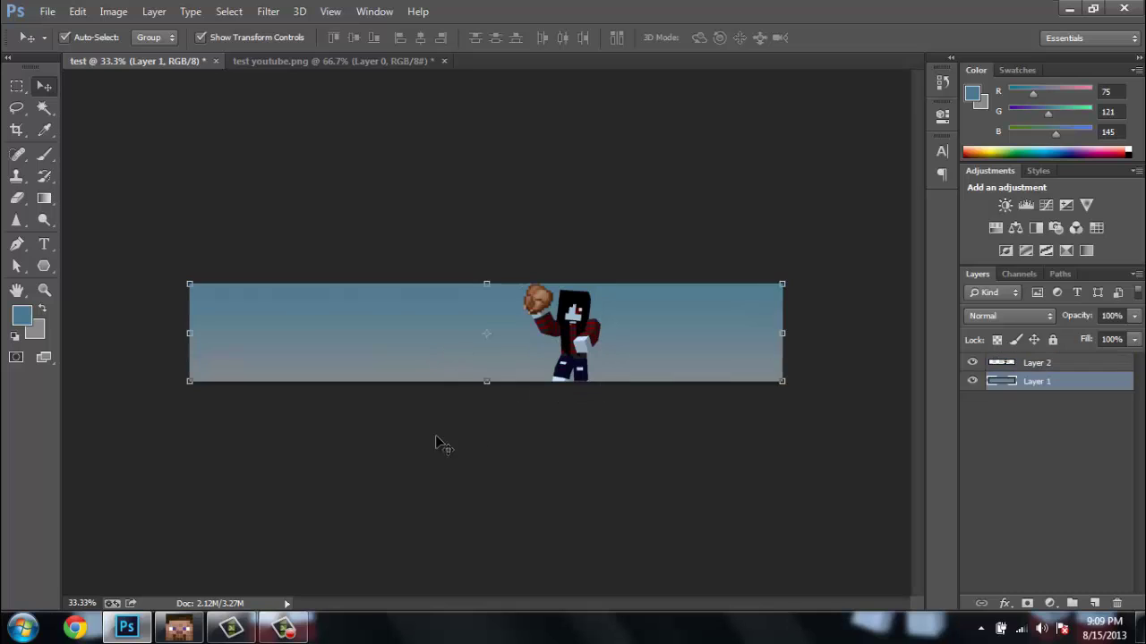
left_click(44, 243)
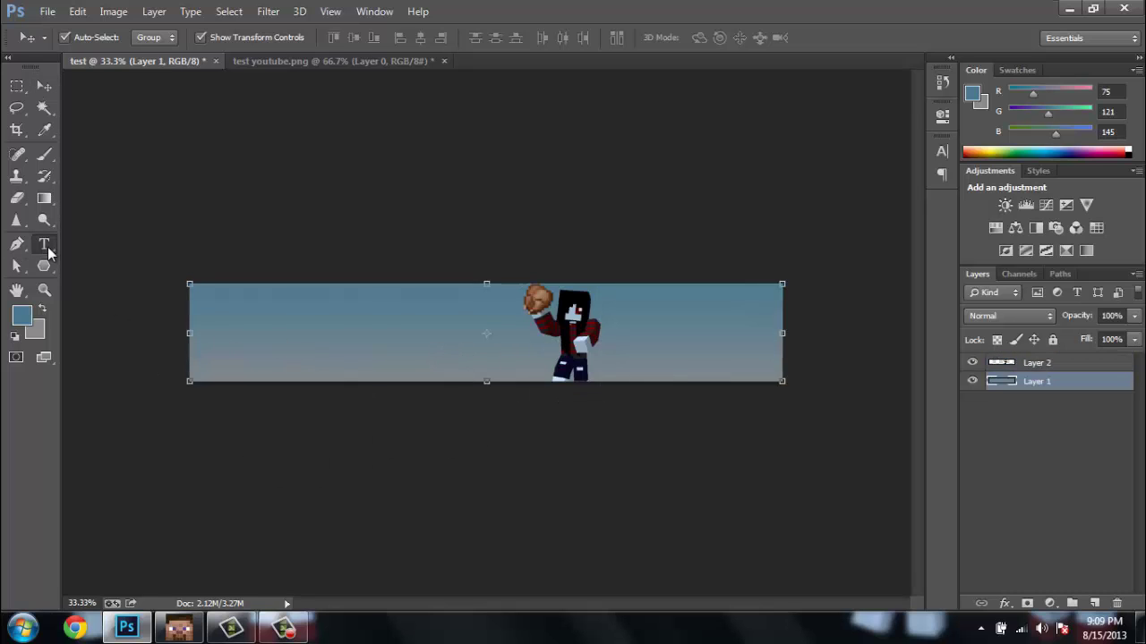
Step: Create a BadaBoom BB text box left of the character and type the title in capitals
left_click(180, 38)
scroll(203, 363, "up", 6)
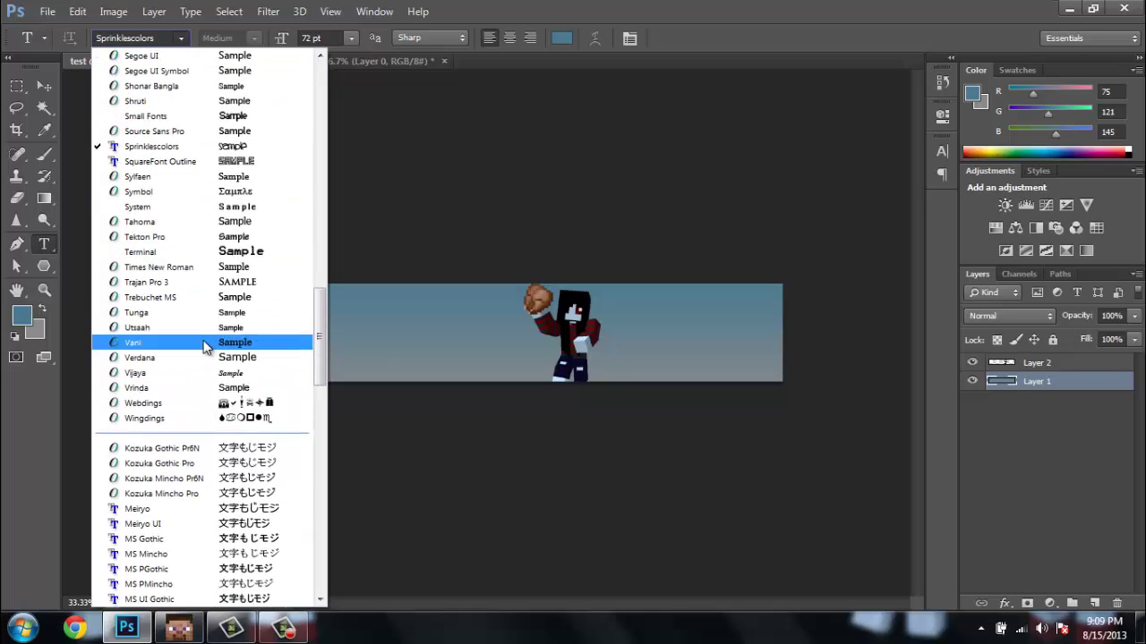
left_click_drag(321, 315, 315, 162)
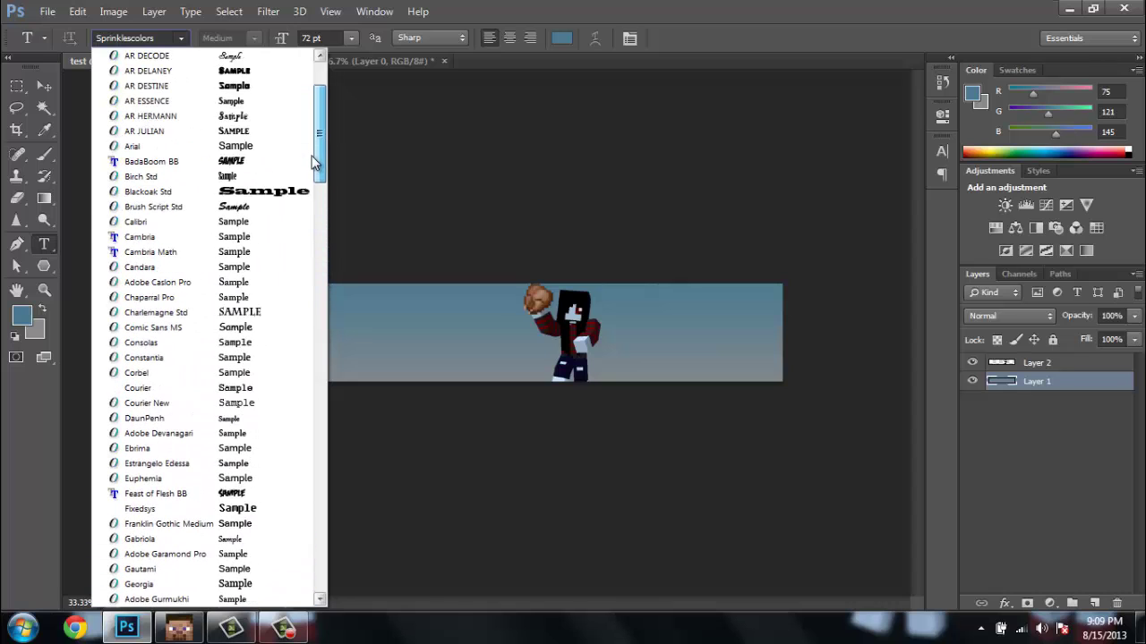
left_click(253, 162)
left_click_drag(378, 319, 493, 294)
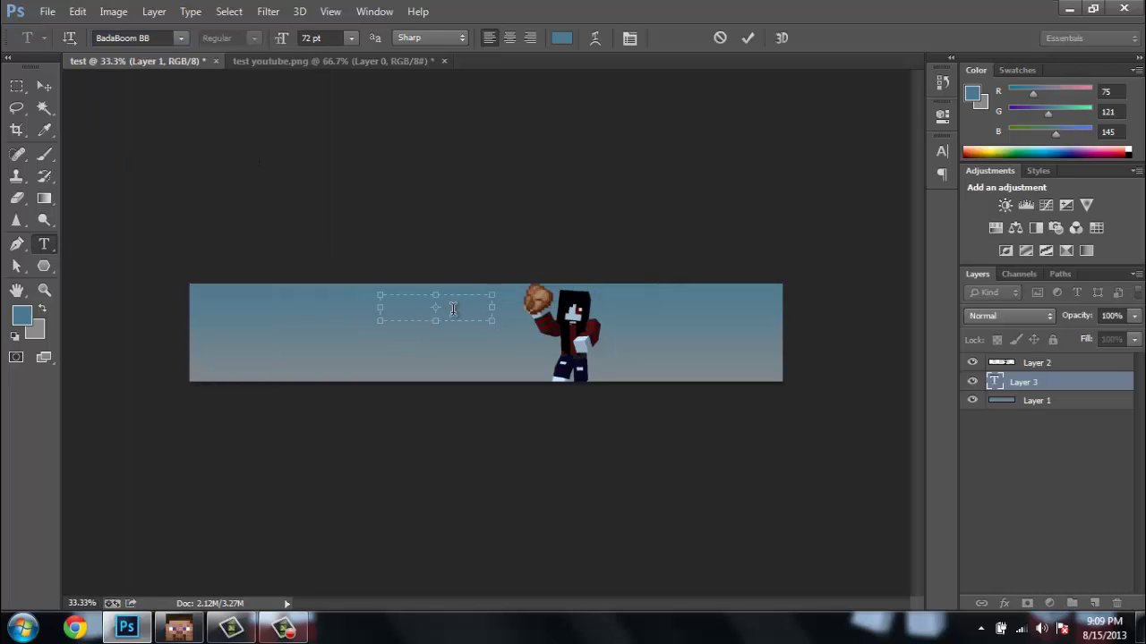
key("Caps_Lock")
key("Caps_Lock")
key("Caps_Lock")
left_click_drag(488, 307, 313, 291)
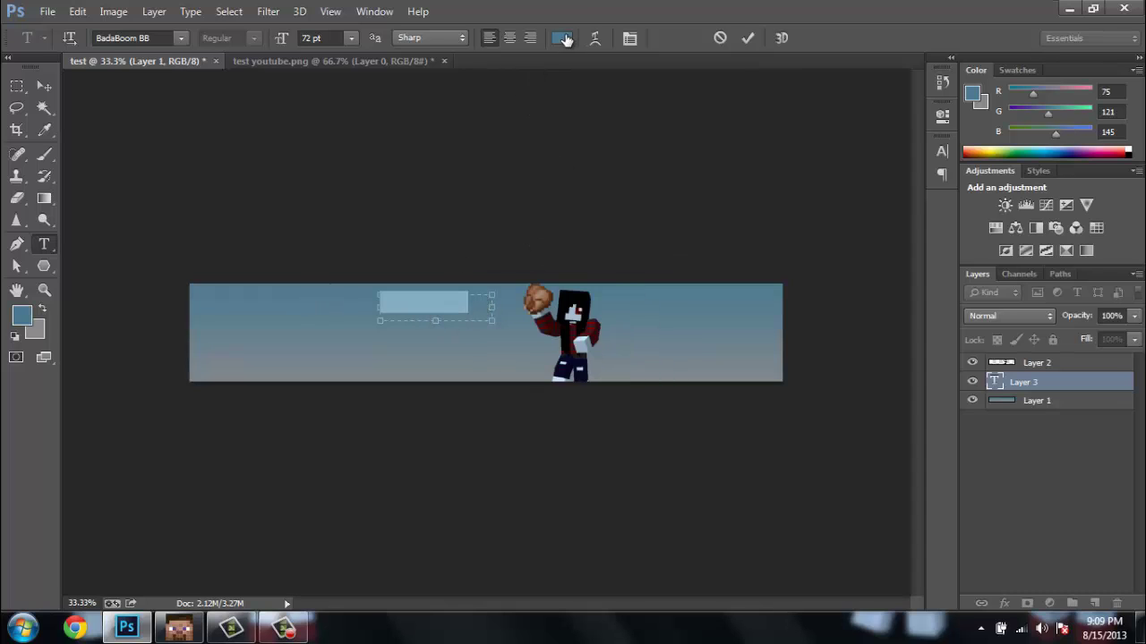
Step: Set the title colour to black (000000) and enlarge its text box
left_click(562, 38)
left_click(498, 235)
left_click(443, 173)
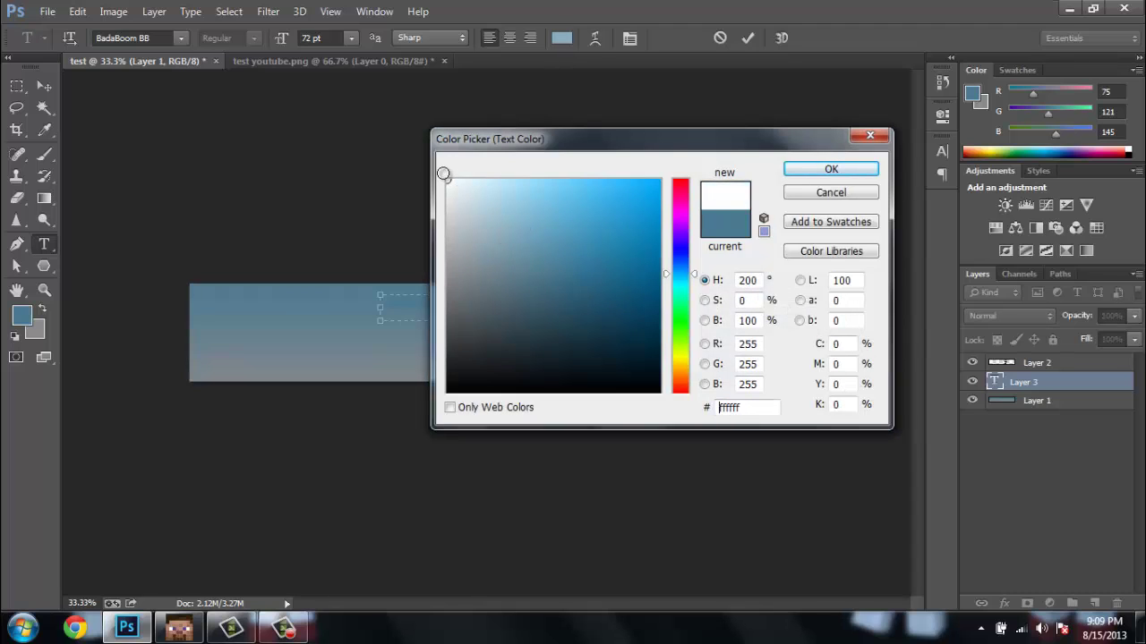
left_click_drag(451, 184, 516, 428)
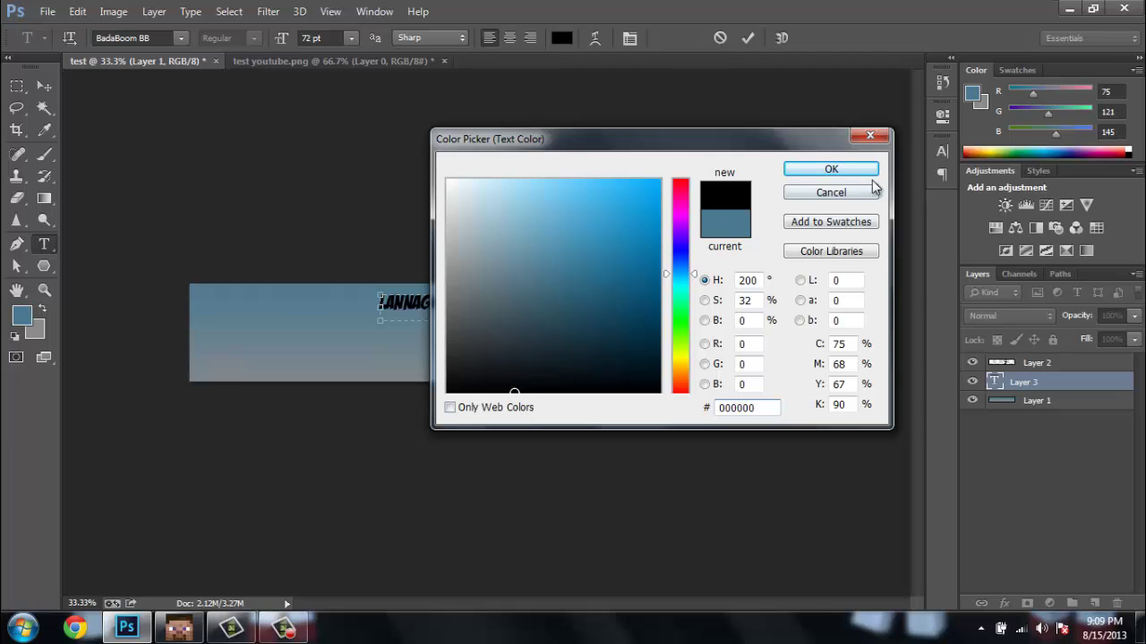
left_click(842, 169)
left_click_drag(491, 320, 280, 274)
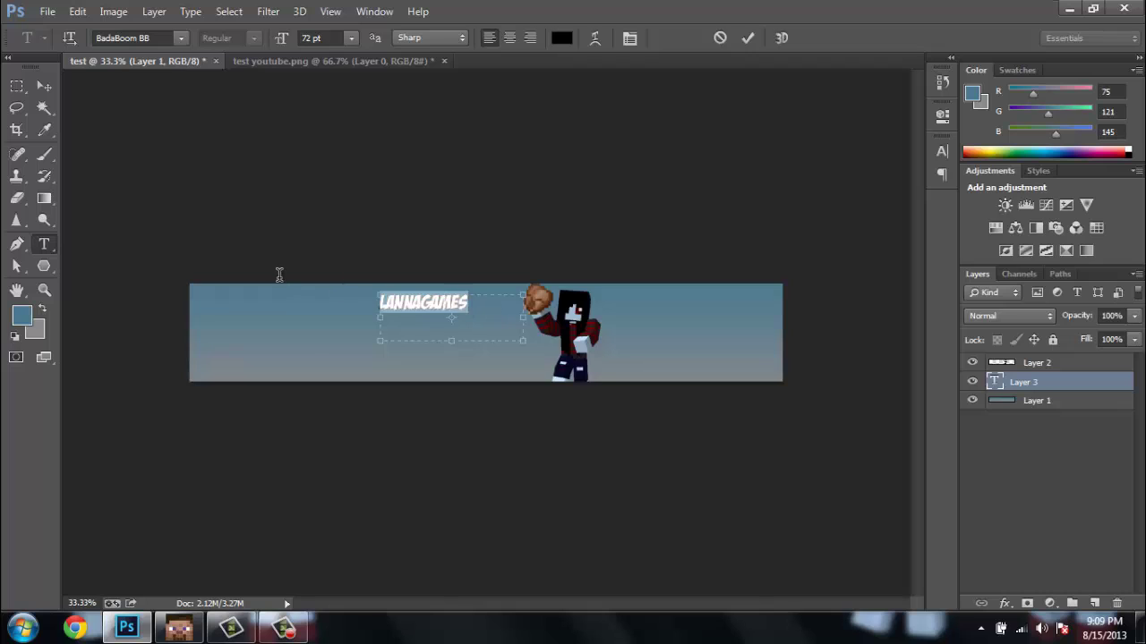
left_click(351, 38)
left_click(331, 37)
key("ctrl+z")
key("ctrl+z")
key("ctrl+z")
Step: Undo a trial 120 pt font size and remove the mistyped title letters
left_click(324, 39)
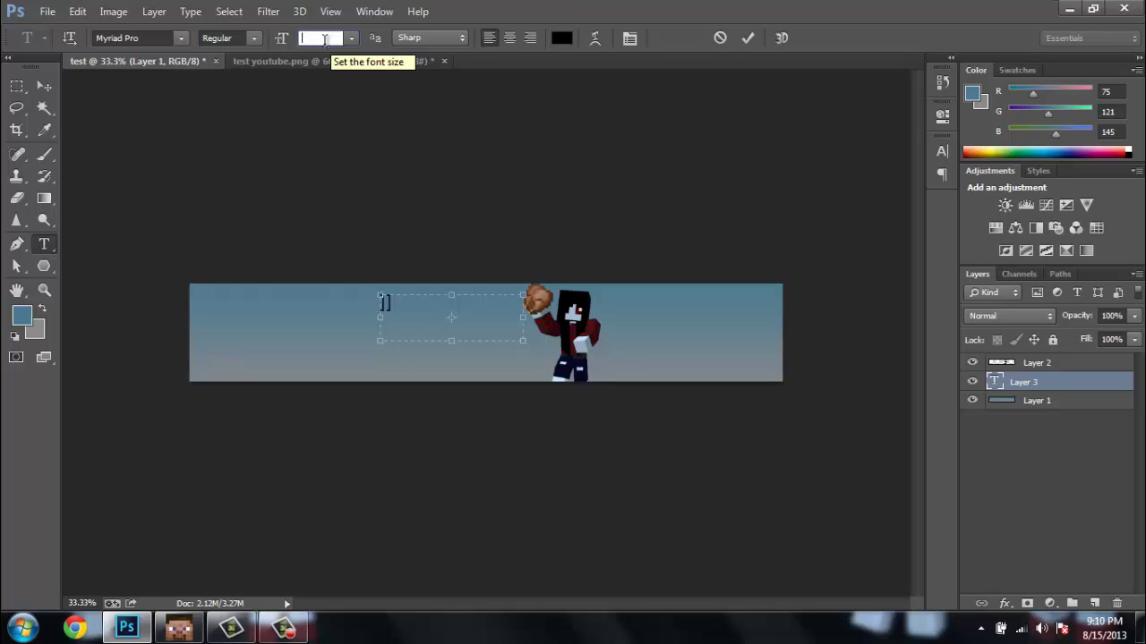
key("Return")
key("ctrl+z")
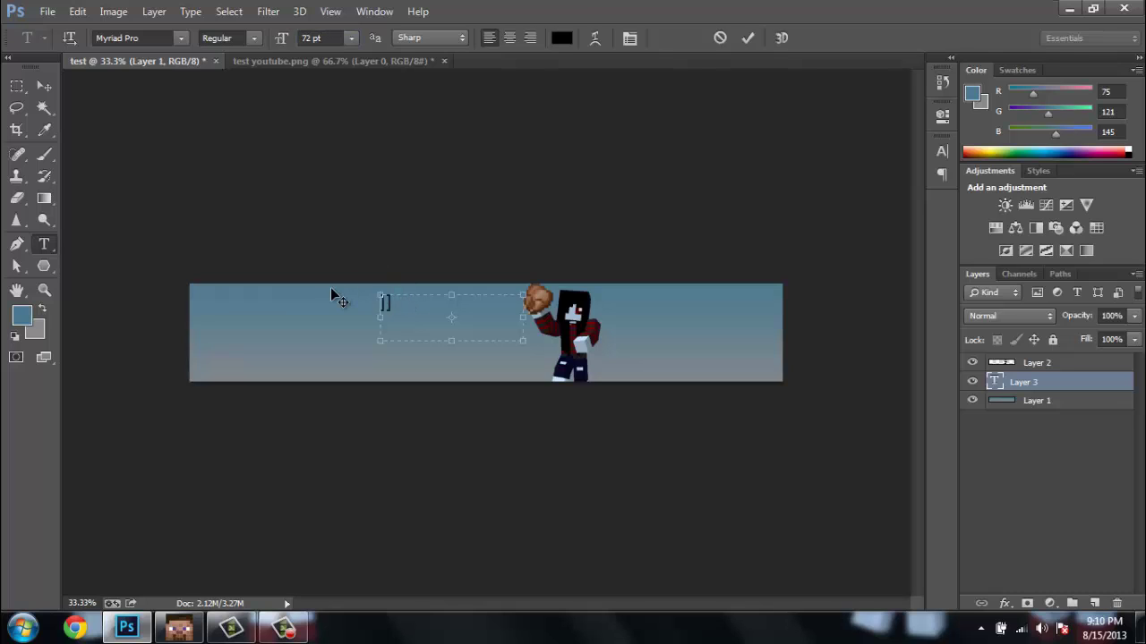
key("Caps_Lock")
key("Caps_Lock")
type("gAM")
key("ctrl+z")
key("Caps_Lock")
key("Caps_Lock")
type("IANA")
key("ctrl+z")
Step: Retype the title in BadaBoom BB capitals and set it to 100 pt
left_click(181, 38)
scroll(322, 340, "up", 10)
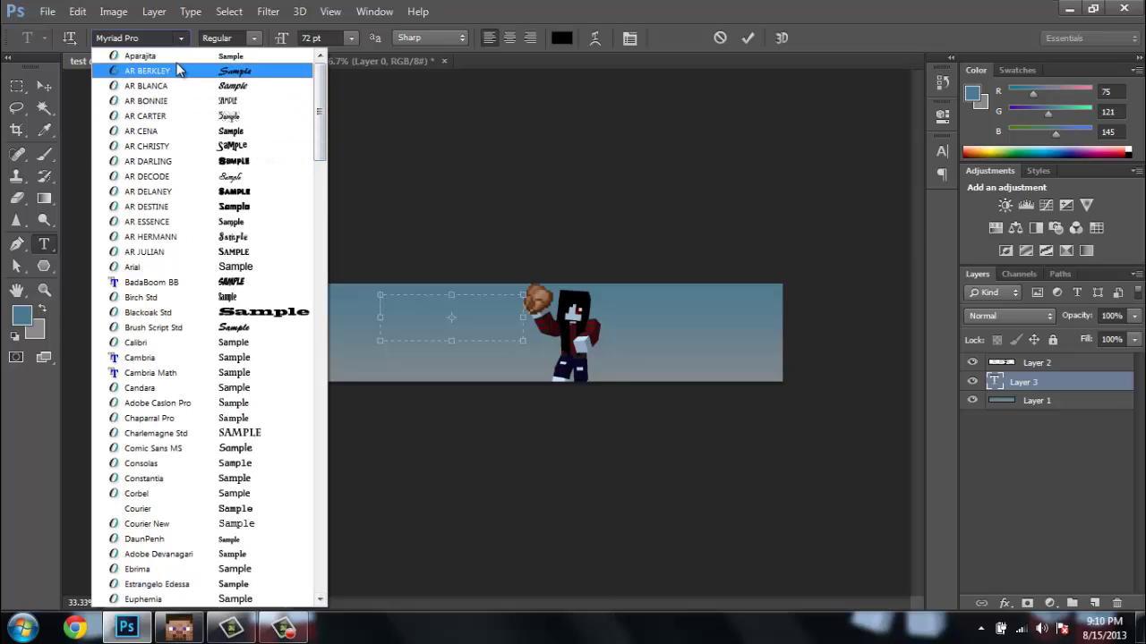
left_click(184, 282)
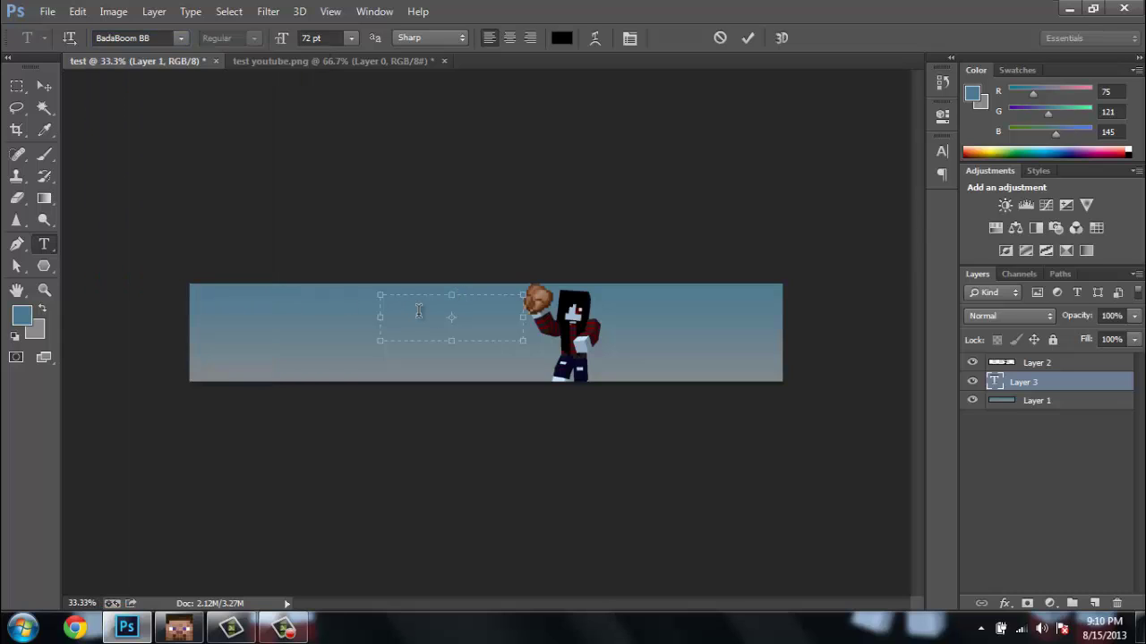
key("Caps_Lock")
type("ANHA")
type("GAMES")
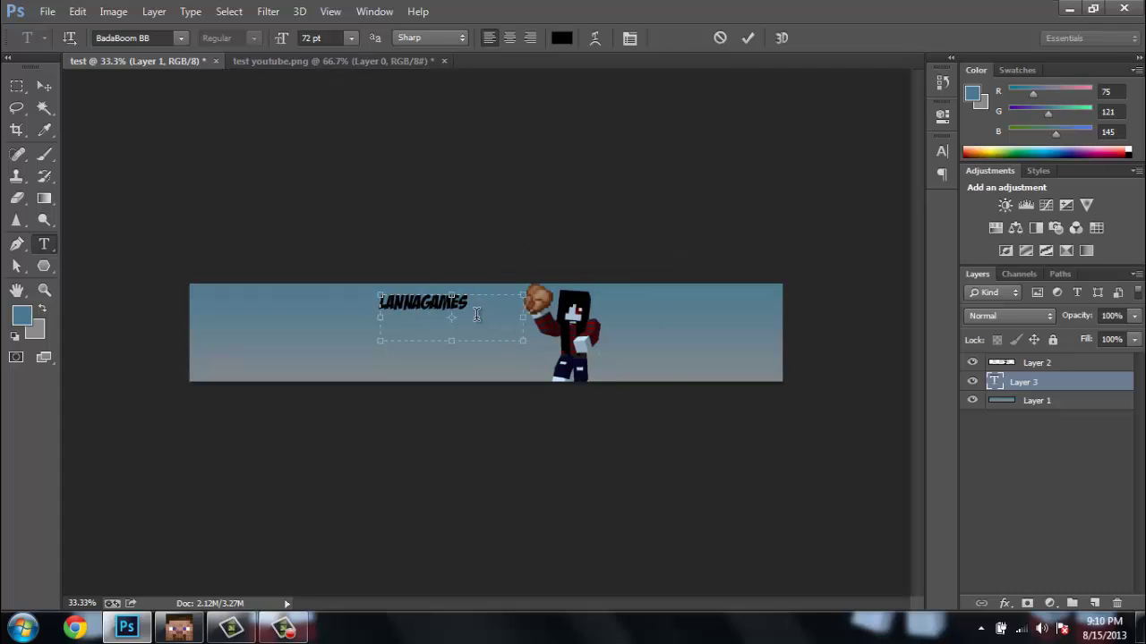
key("ctrl+a")
left_click(327, 38)
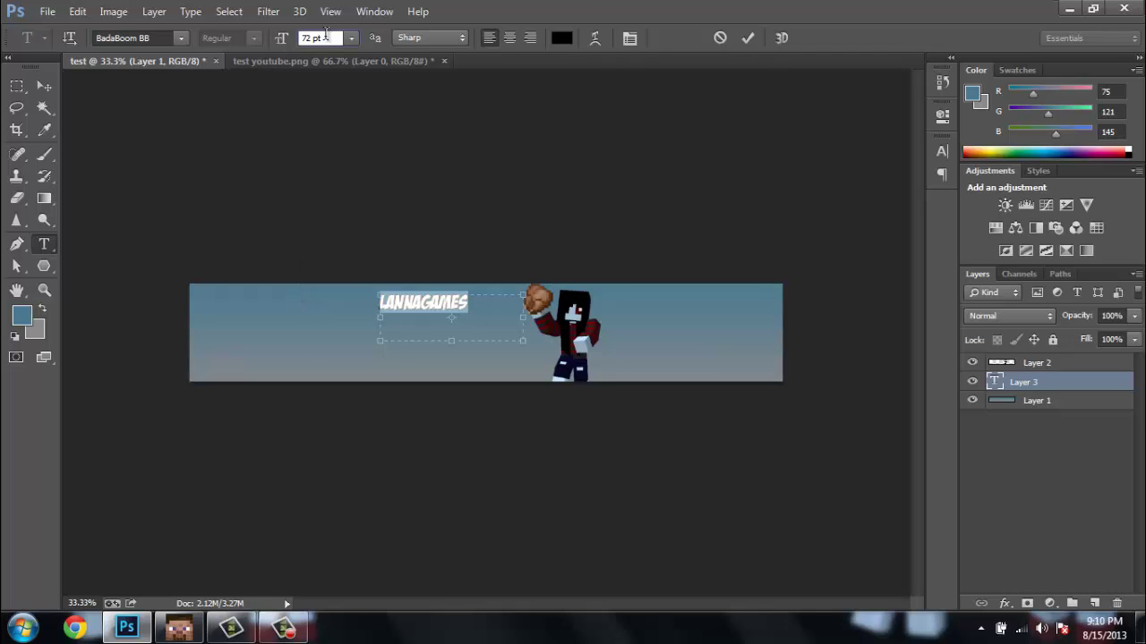
key("BackSpace")
key("BackSpace")
key("BackSpace")
key("BackSpace")
type("12")
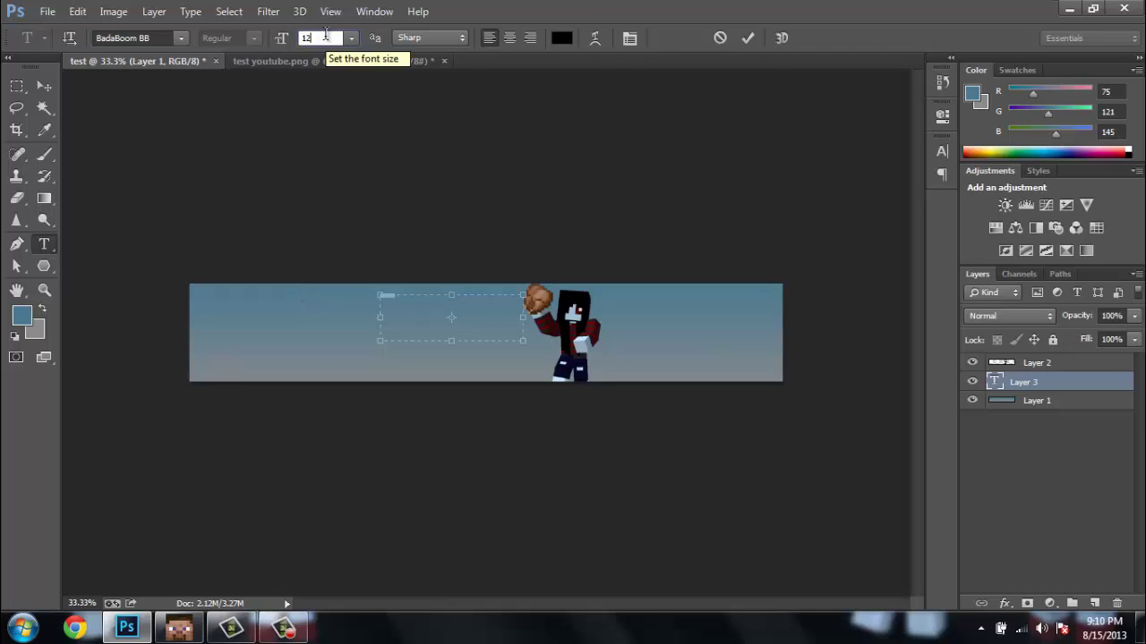
type("0")
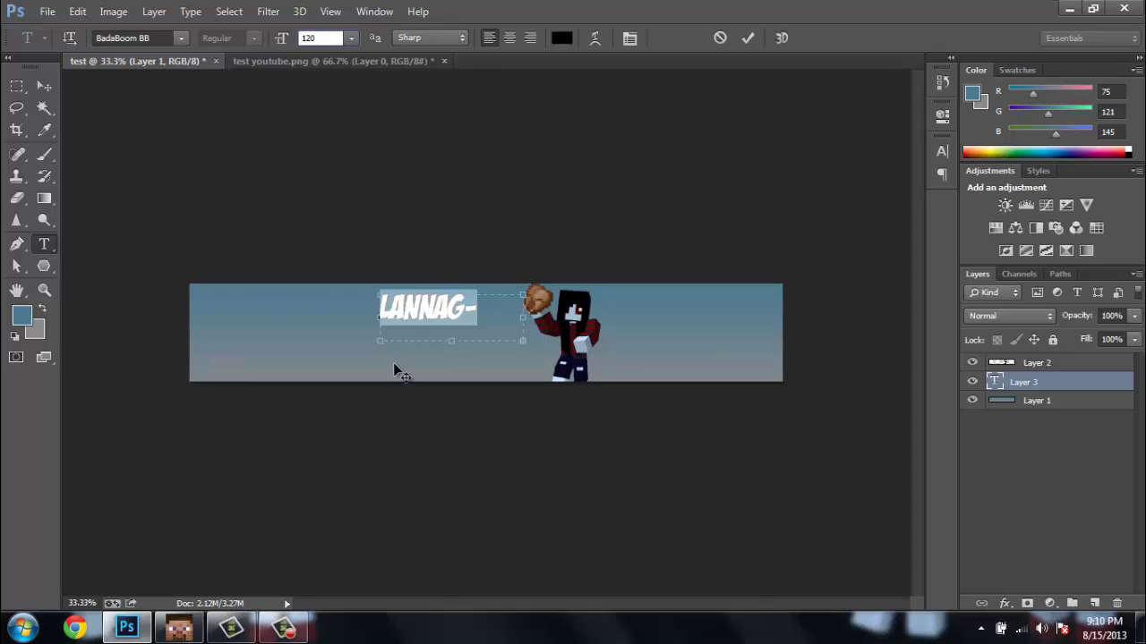
left_click(323, 37)
key("BackSpace")
key("BackSpace")
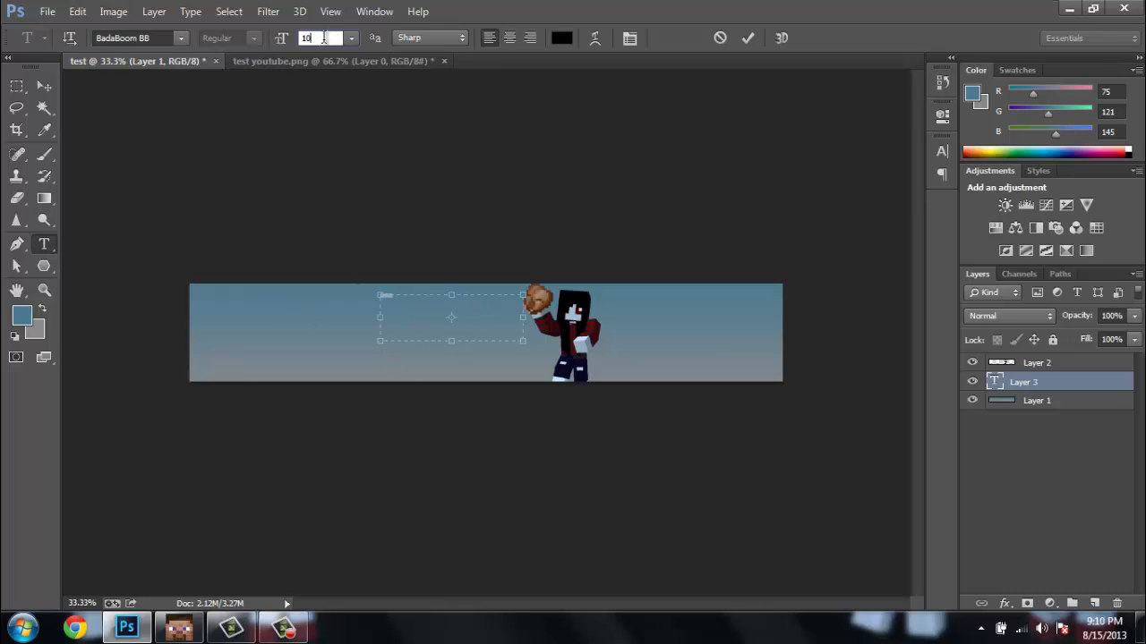
type("00")
key("Return")
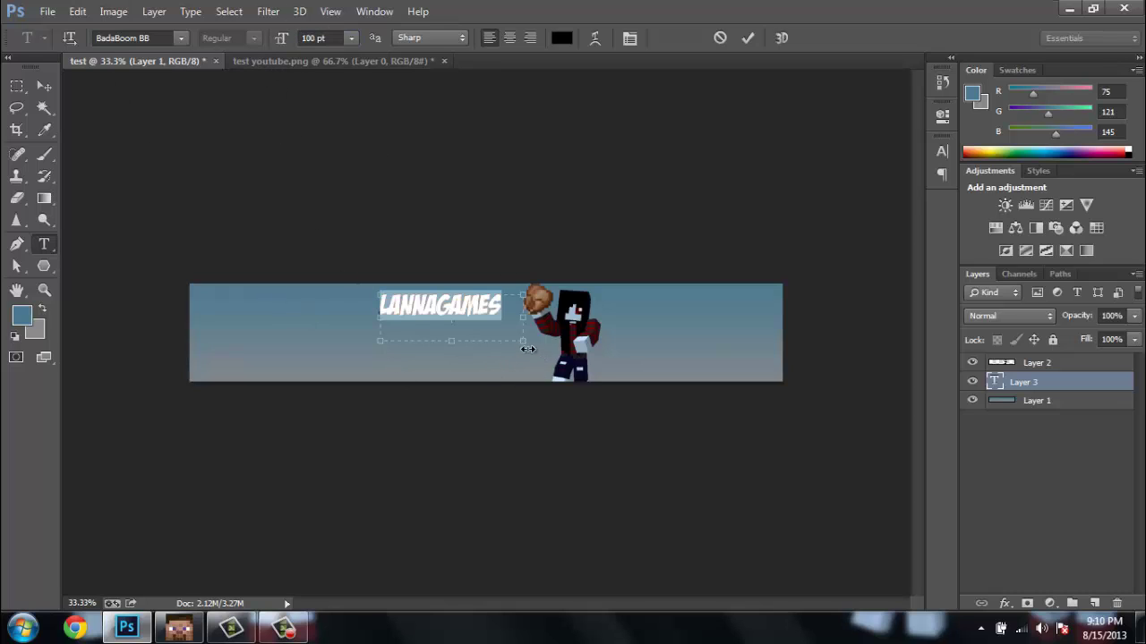
Step: Move the title lower, beside the Minecraft character
left_click(44, 86)
left_click(414, 315)
left_click(431, 309)
left_click_drag(430, 308, 444, 336)
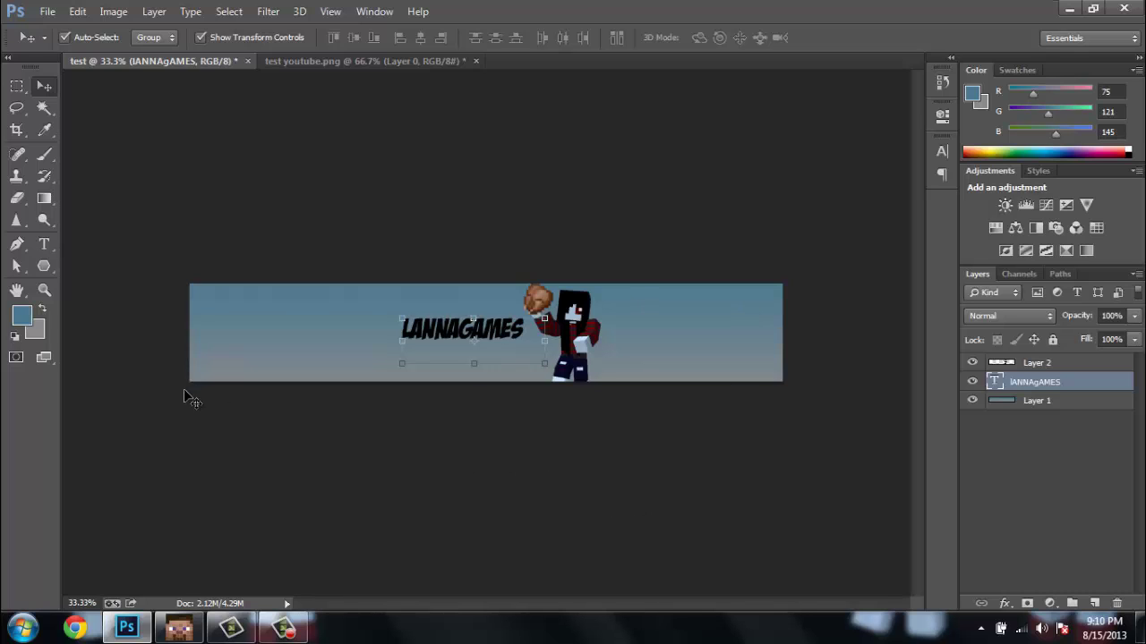
Step: Draw five blue pentagons across the banner, from the left edge to near the right end
left_click(44, 266)
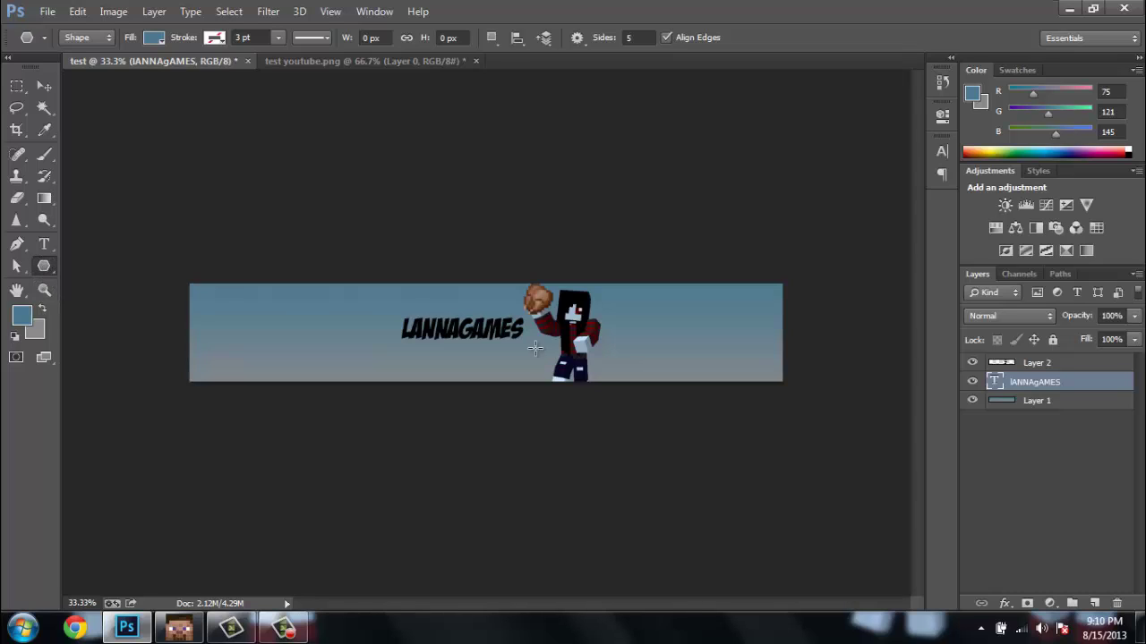
mouse_move(274, 338)
left_mouse_down()
mouse_move(307, 362)
mouse_move(310, 333)
mouse_move(376, 273)
mouse_move(381, 299)
mouse_move(337, 338)
mouse_move(350, 358)
left_mouse_up()
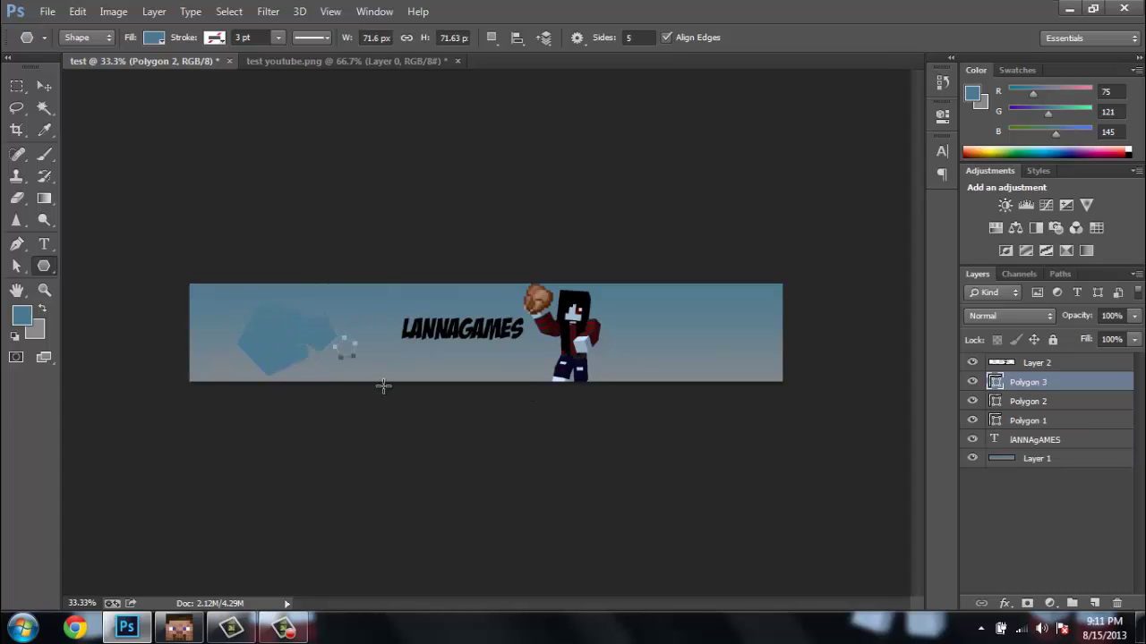
left_click_drag(194, 364, 210, 383)
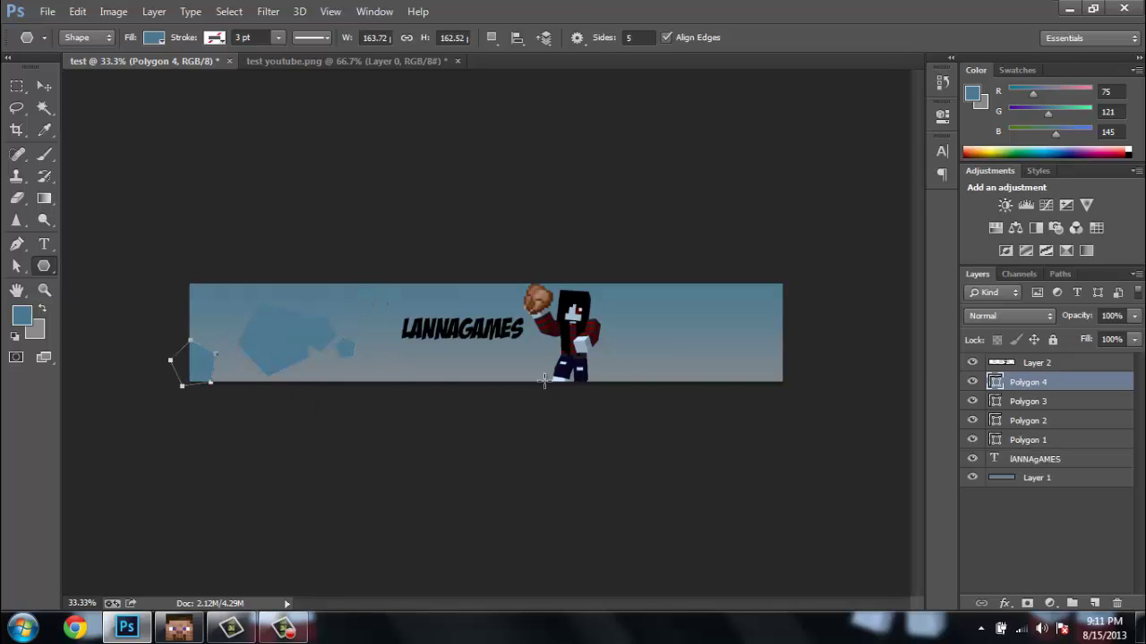
left_click_drag(620, 359, 689, 384)
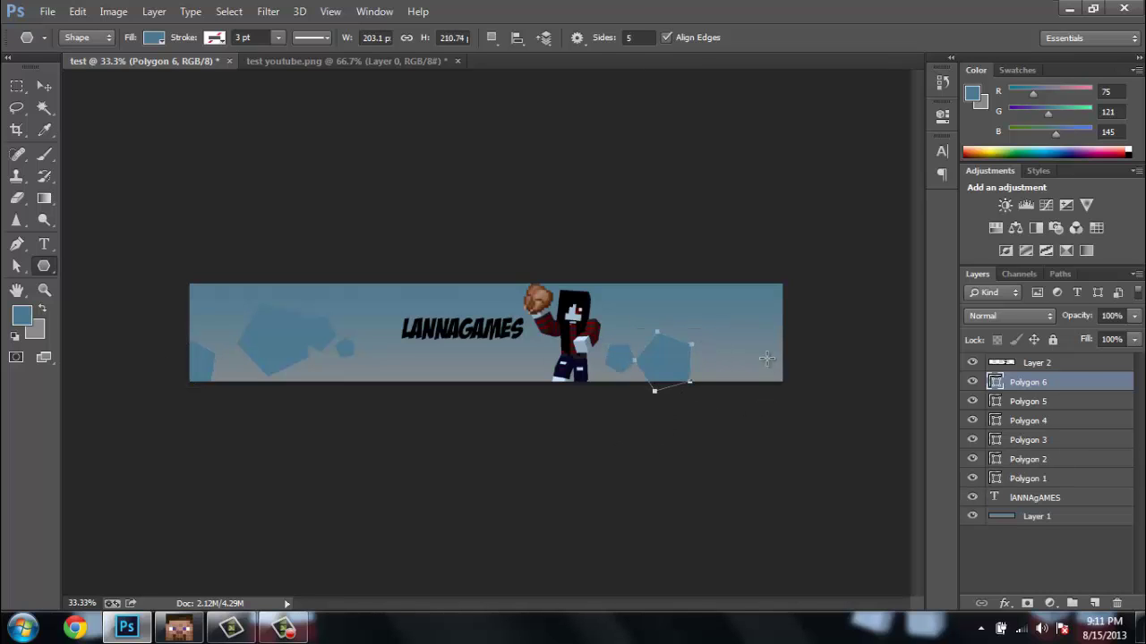
left_click_drag(769, 327, 781, 334)
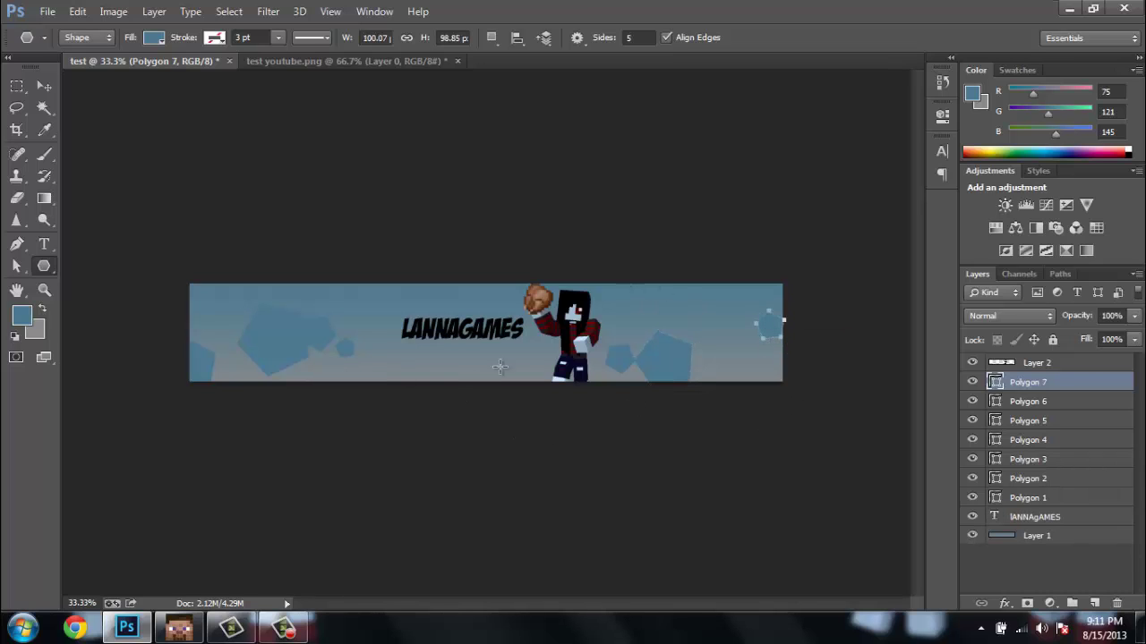
left_click_drag(454, 362, 491, 385)
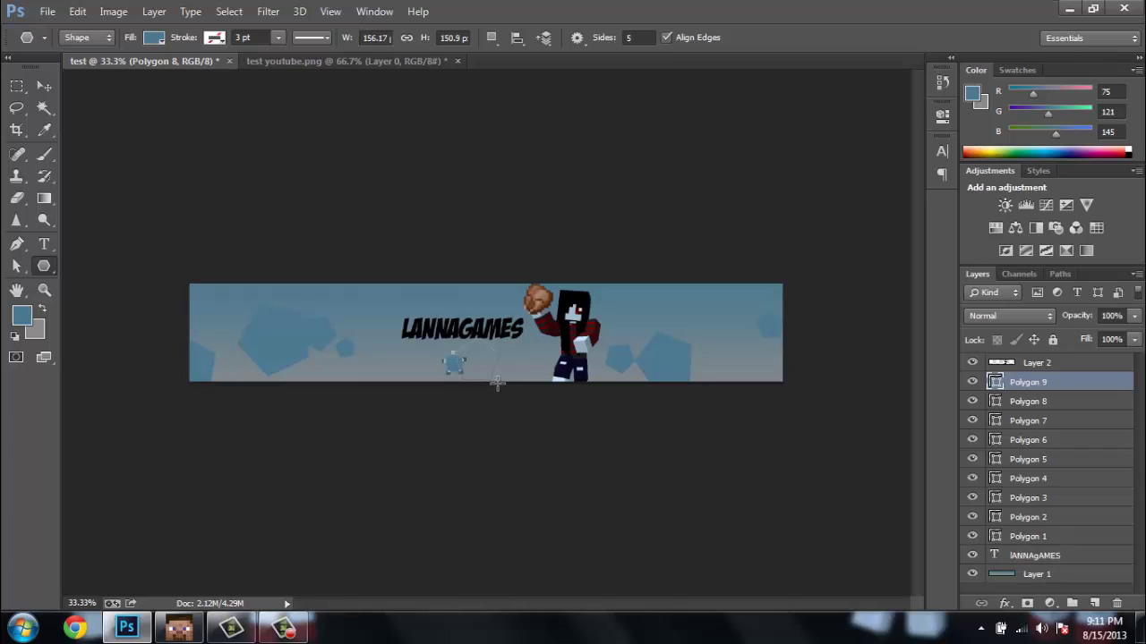
Step: Add an exactly sized pentagon, delete the stray one above the banner, and deselect all layers
left_click(366, 235)
left_click(641, 330)
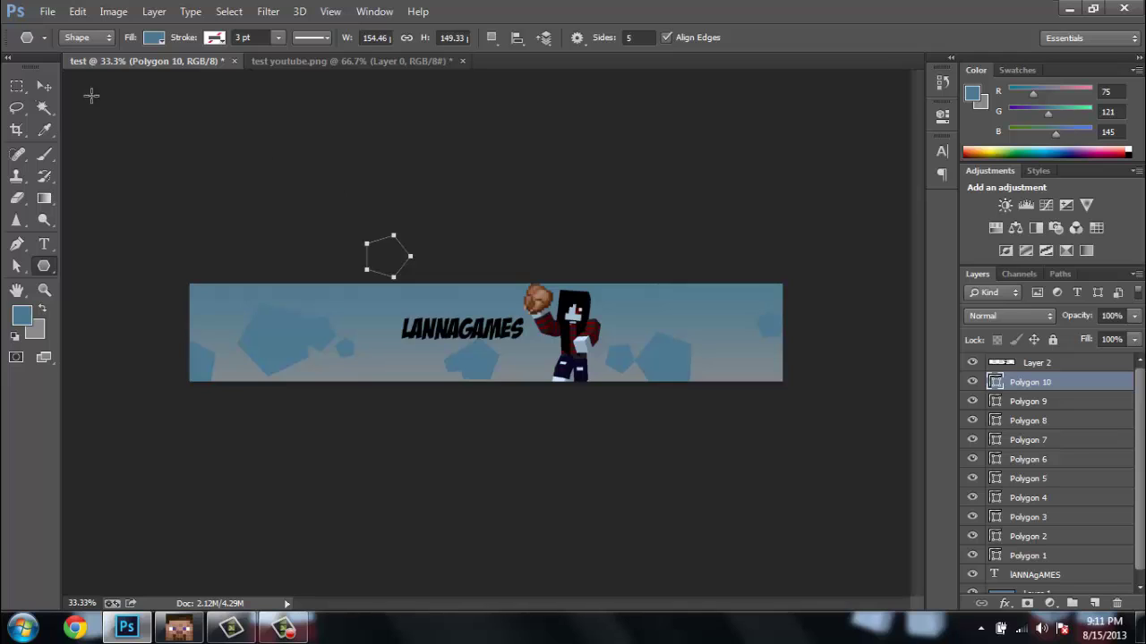
left_click(44, 86)
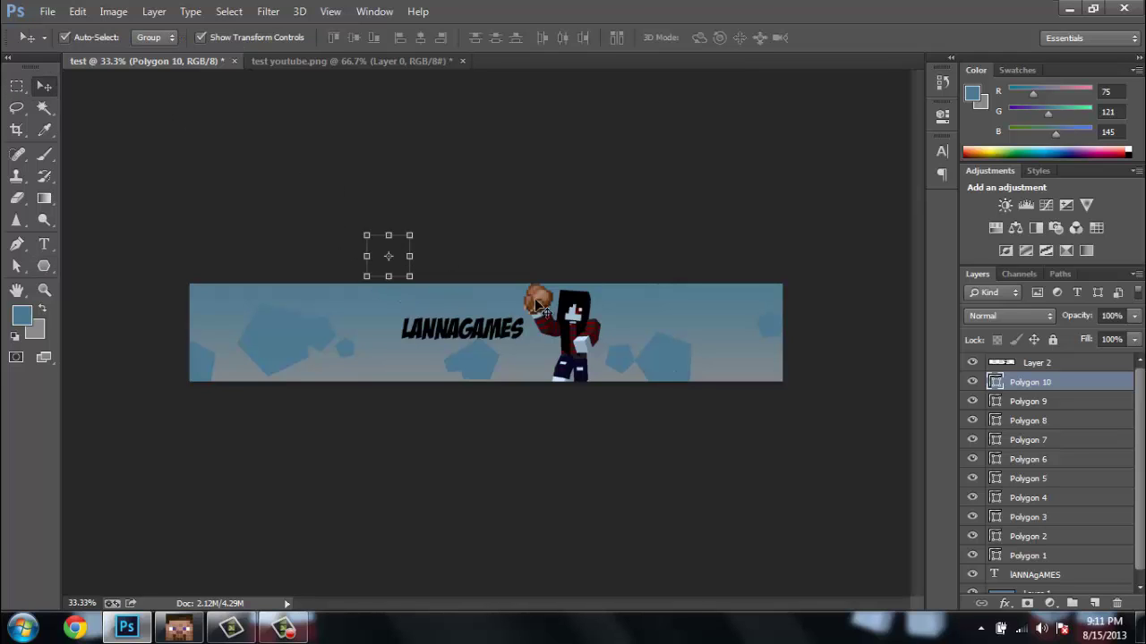
key("Delete")
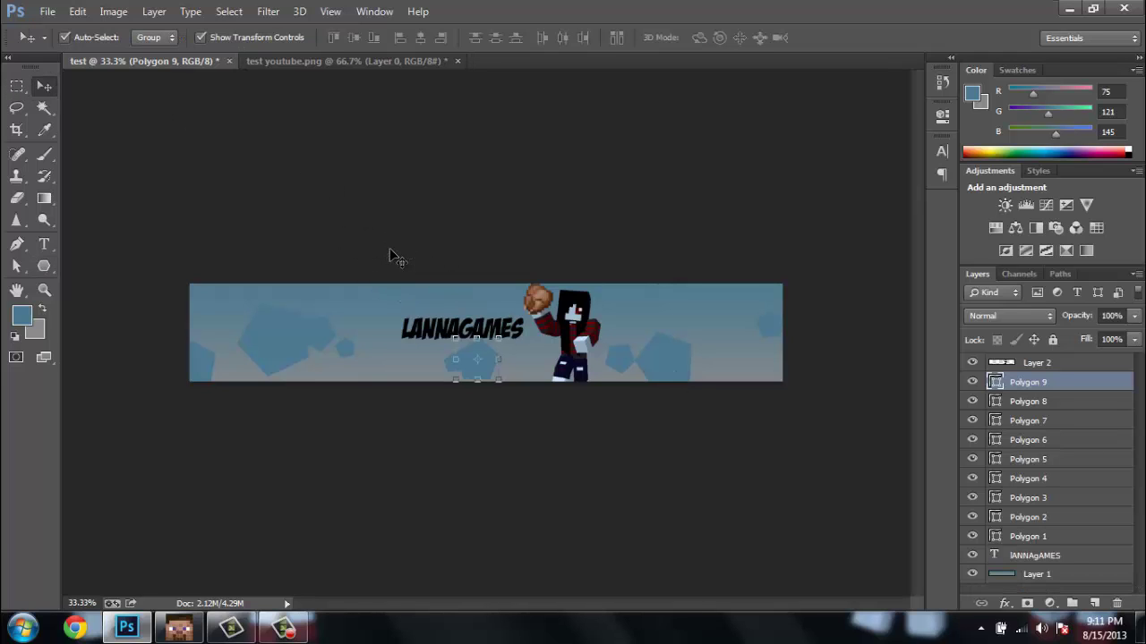
left_click(309, 224)
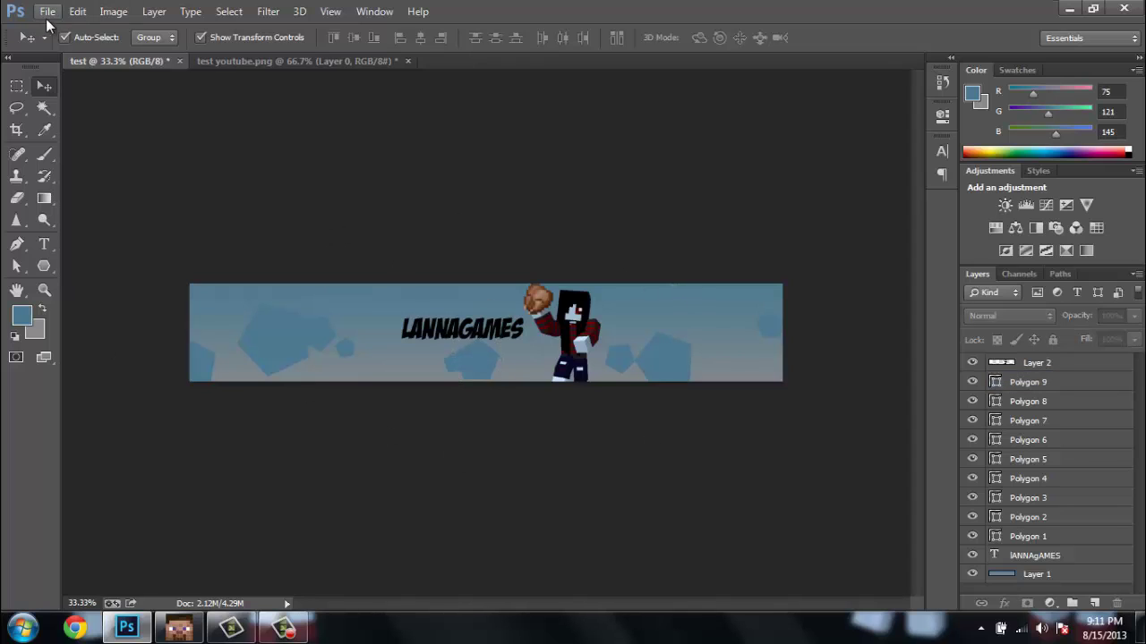
left_click(113, 12)
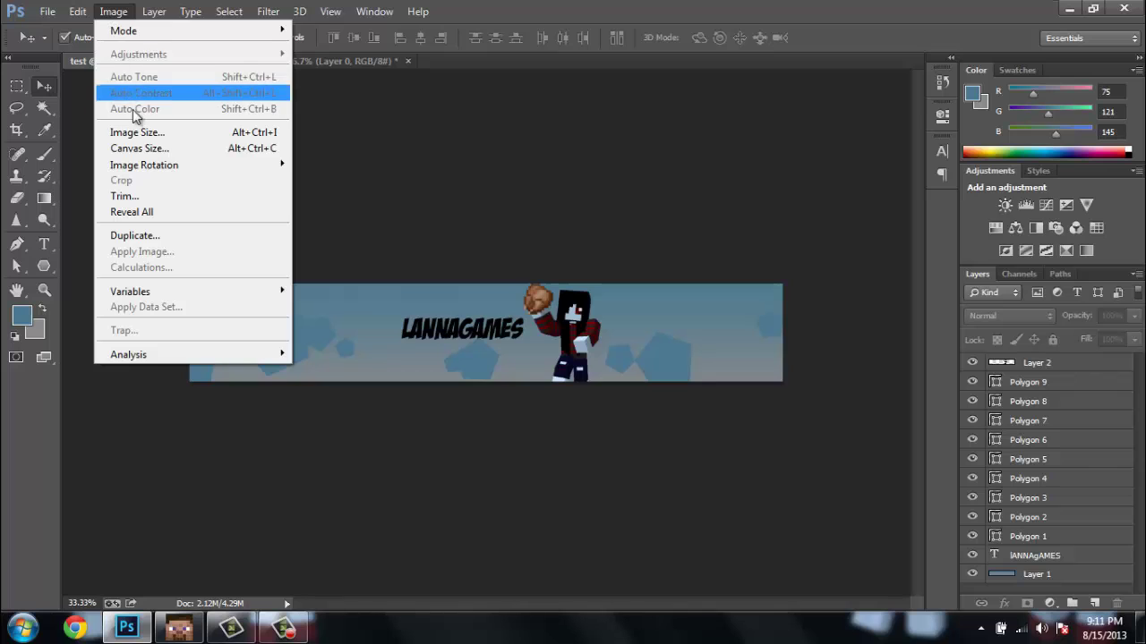
left_click(148, 149)
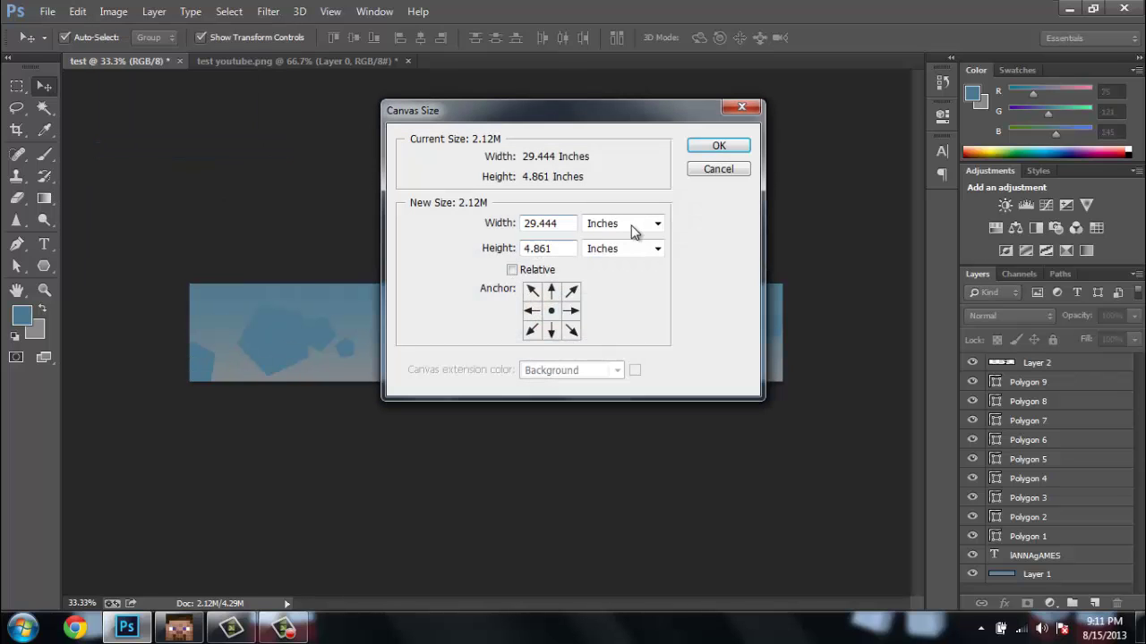
Step: Enlarge the canvas in percent to width 213 and height 119, accepting the oversized-document warning
left_click(631, 226)
left_click(631, 242)
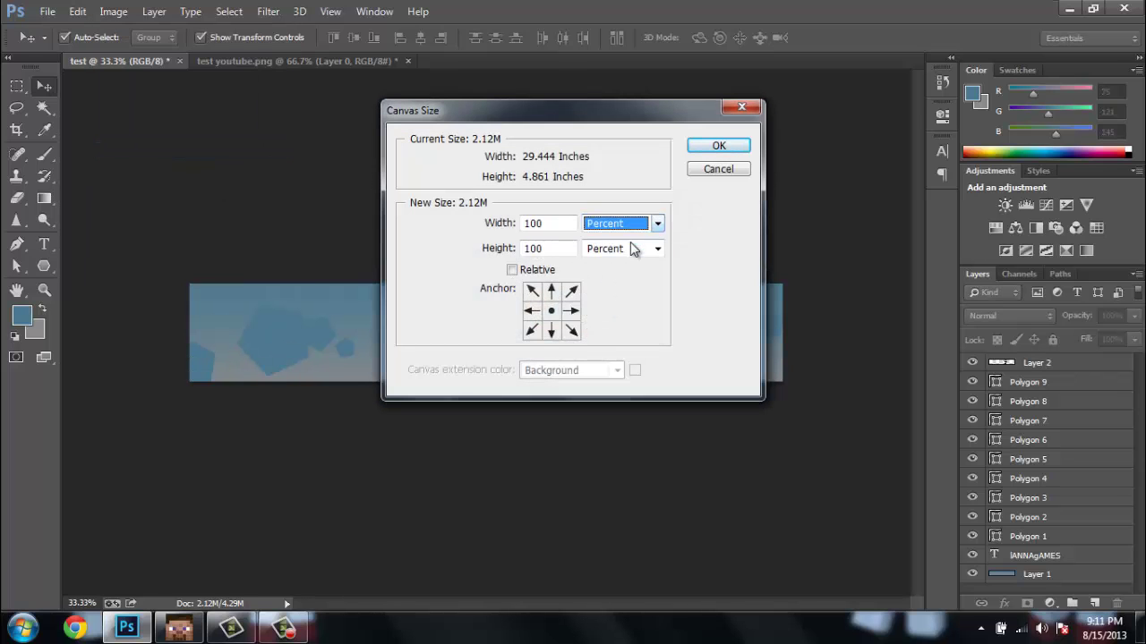
left_click(560, 222)
key("BackSpace")
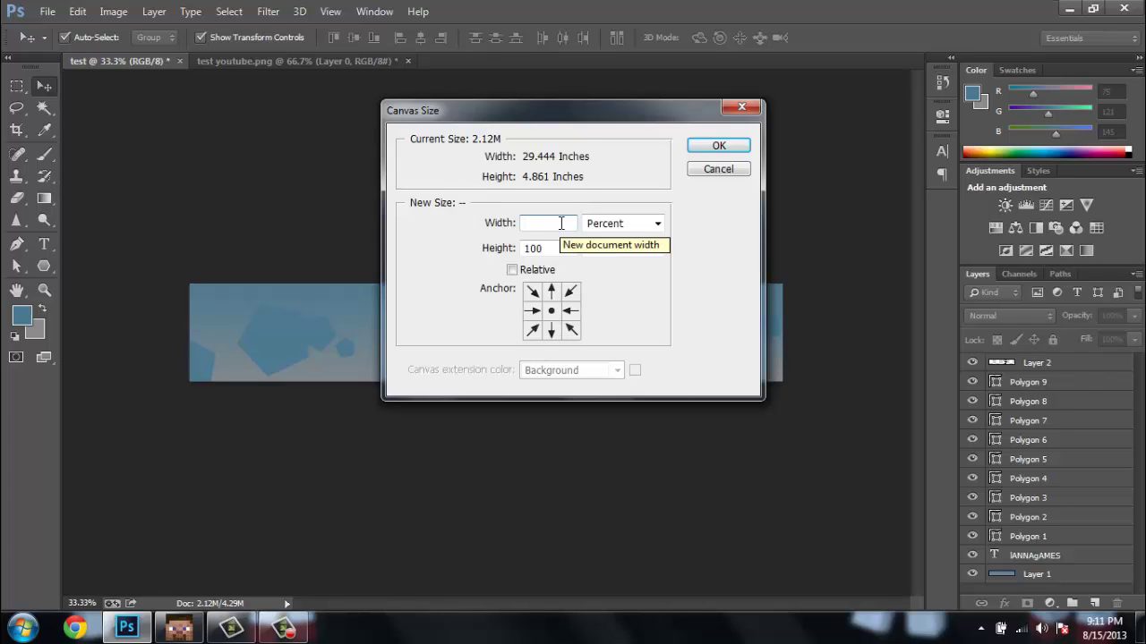
type("213")
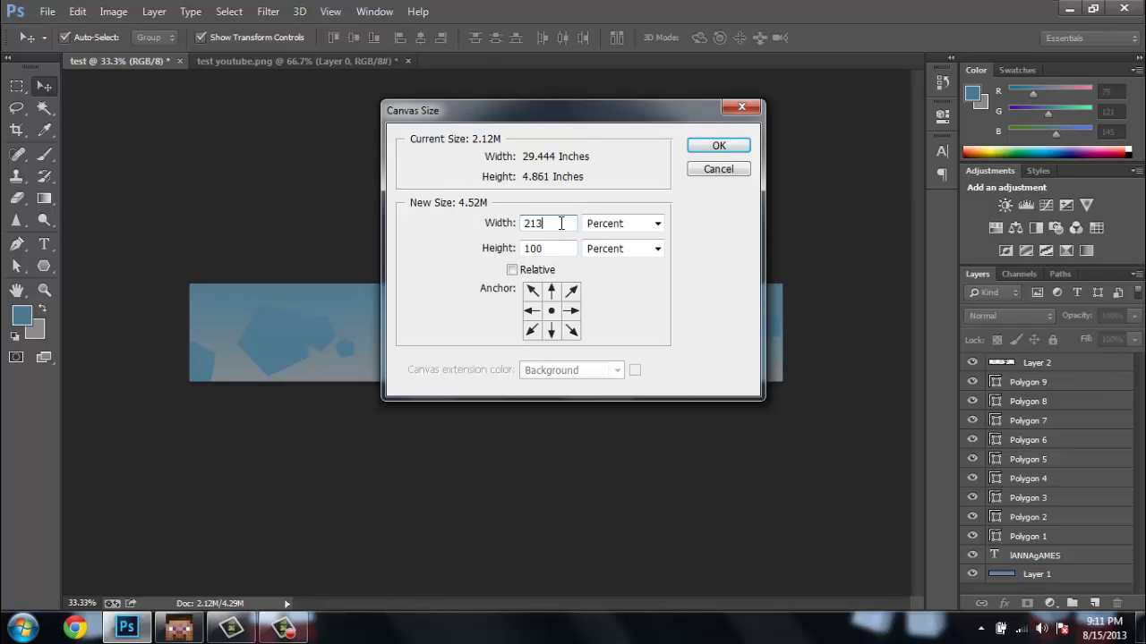
key("BackSpace")
type("1")
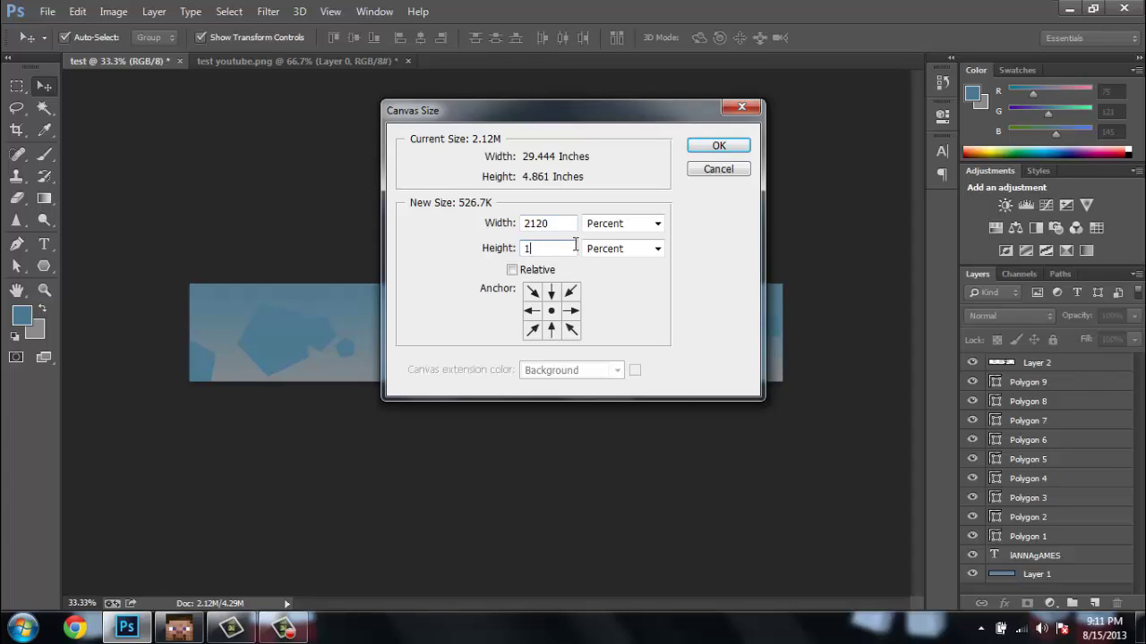
type("192")
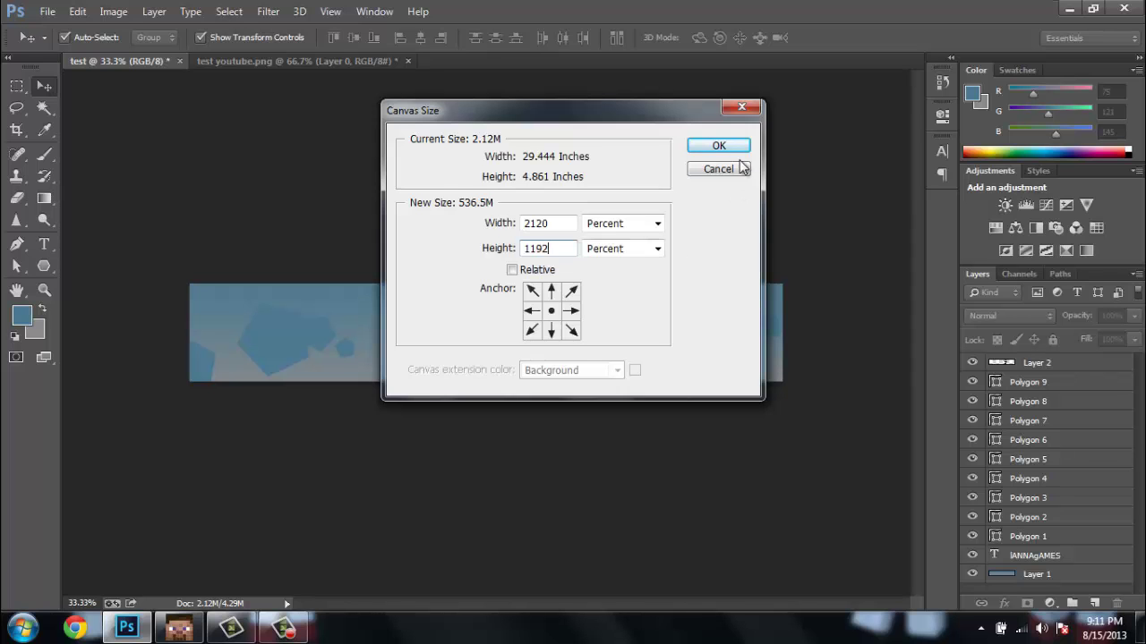
left_click(720, 145)
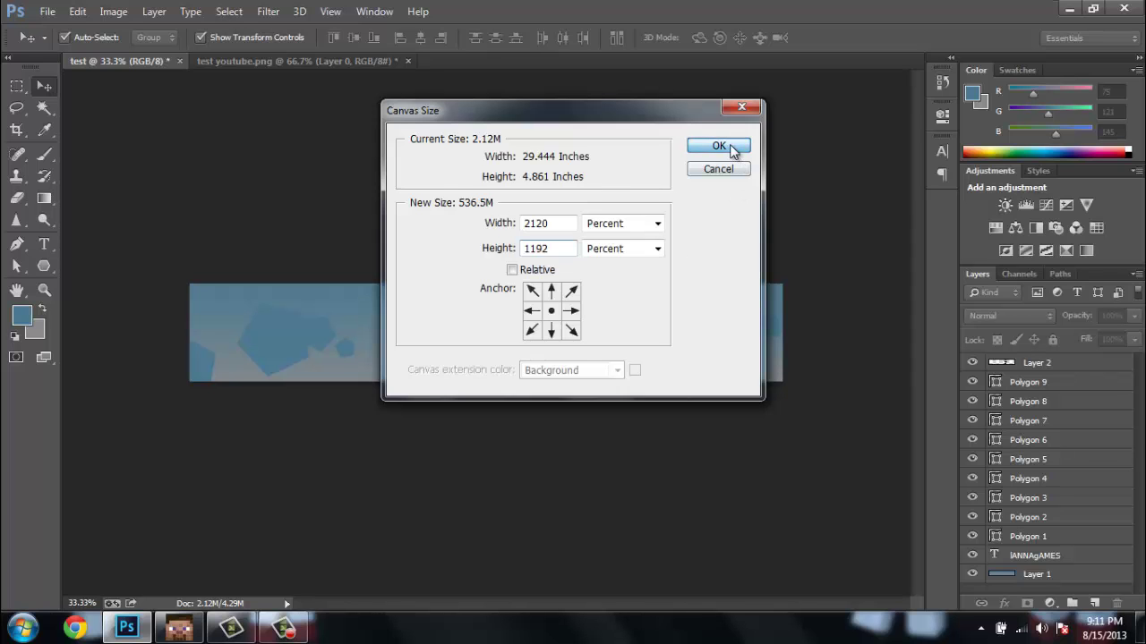
left_click(536, 245)
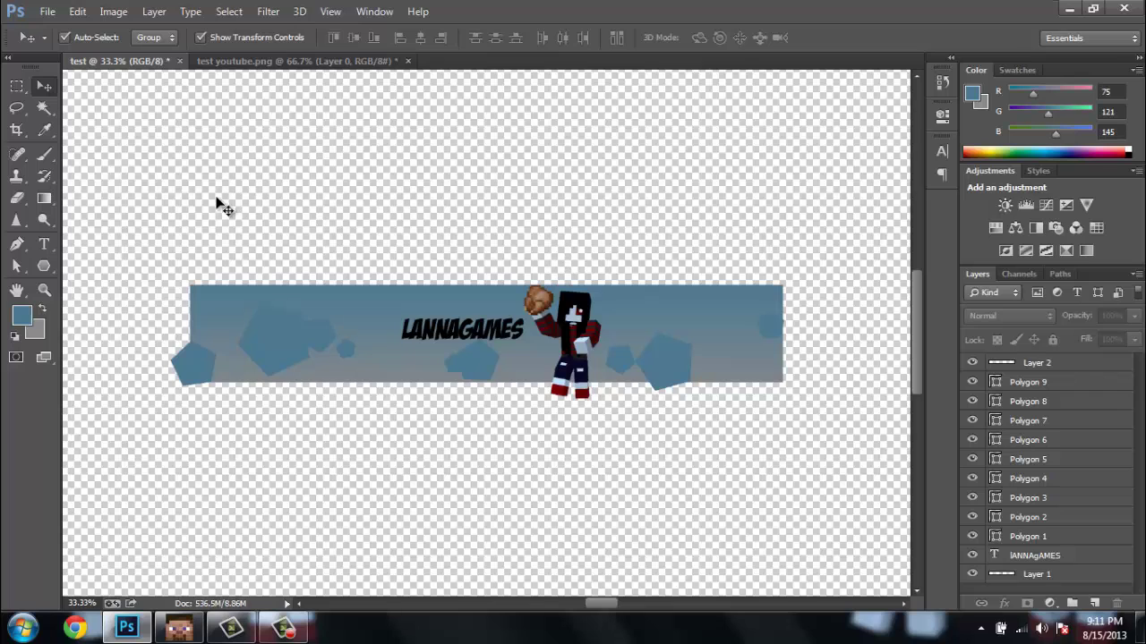
left_click(79, 12)
Step: Undo the oversized canvas size change
left_click(121, 11)
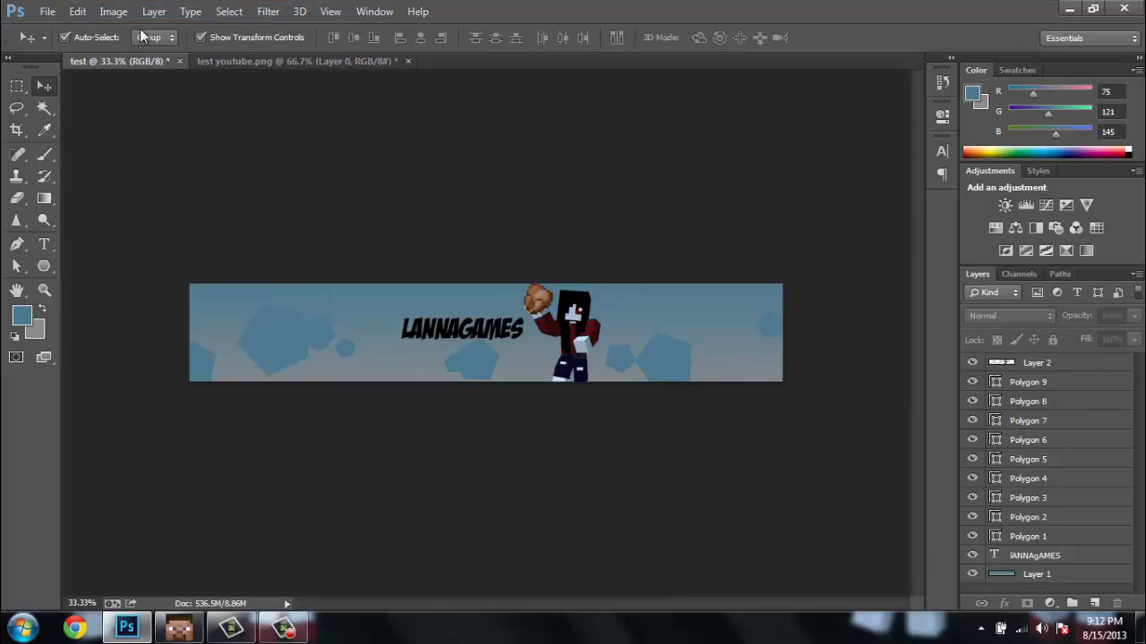
left_click(47, 11)
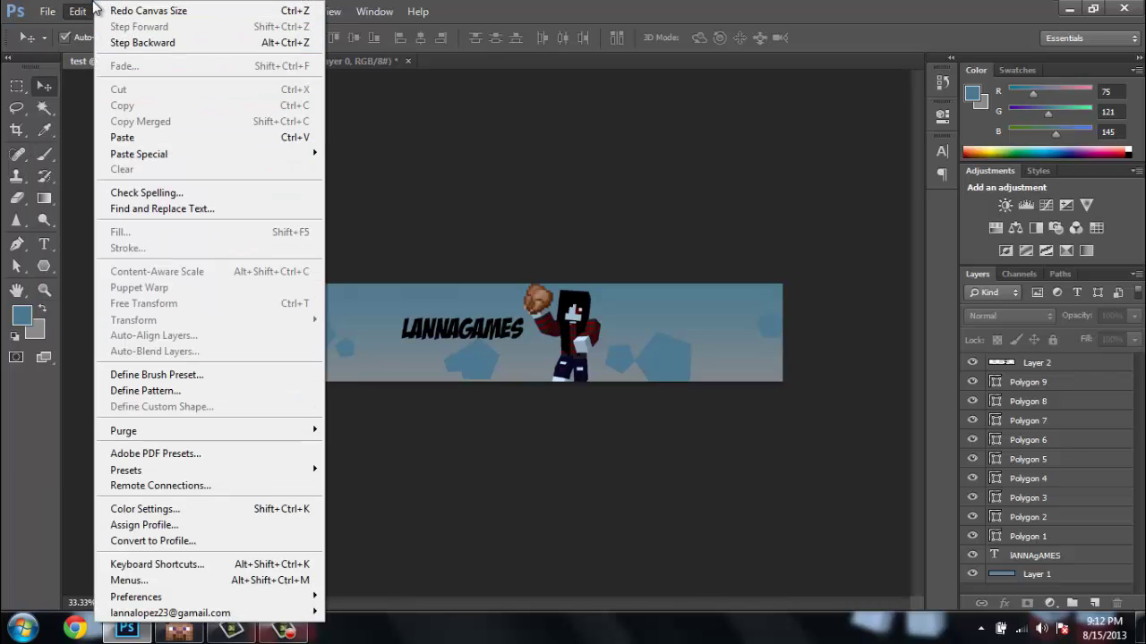
left_click(94, 9)
left_click(113, 11)
left_click(135, 146)
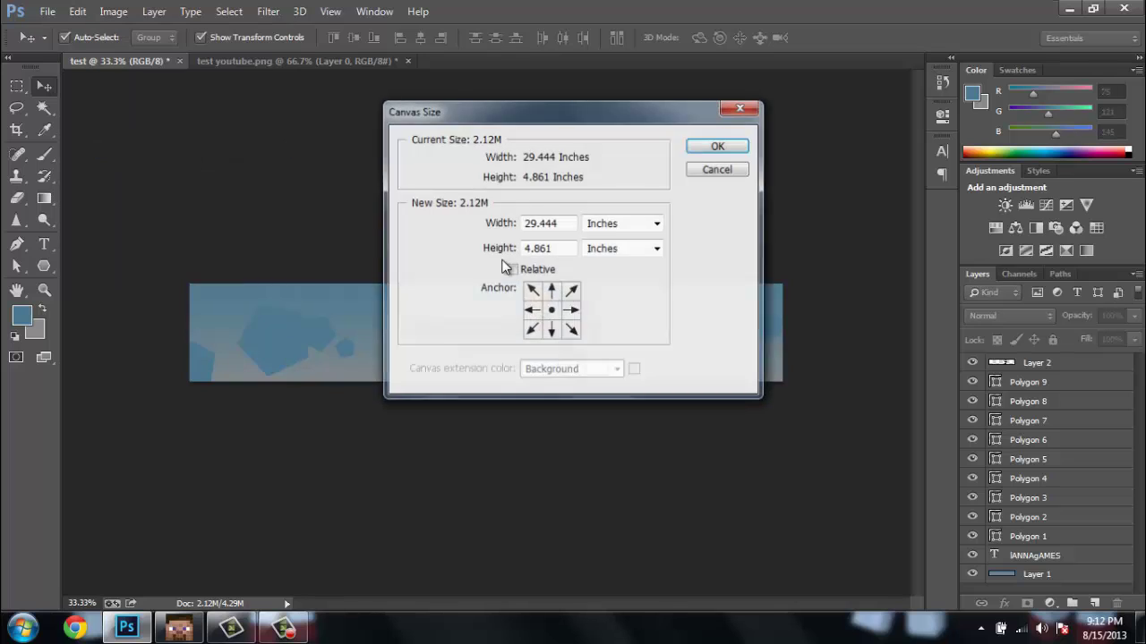
Step: Resize the canvas in pixels to a height of 1192, giving 2120 × 1192
left_click(622, 224)
left_click(625, 240)
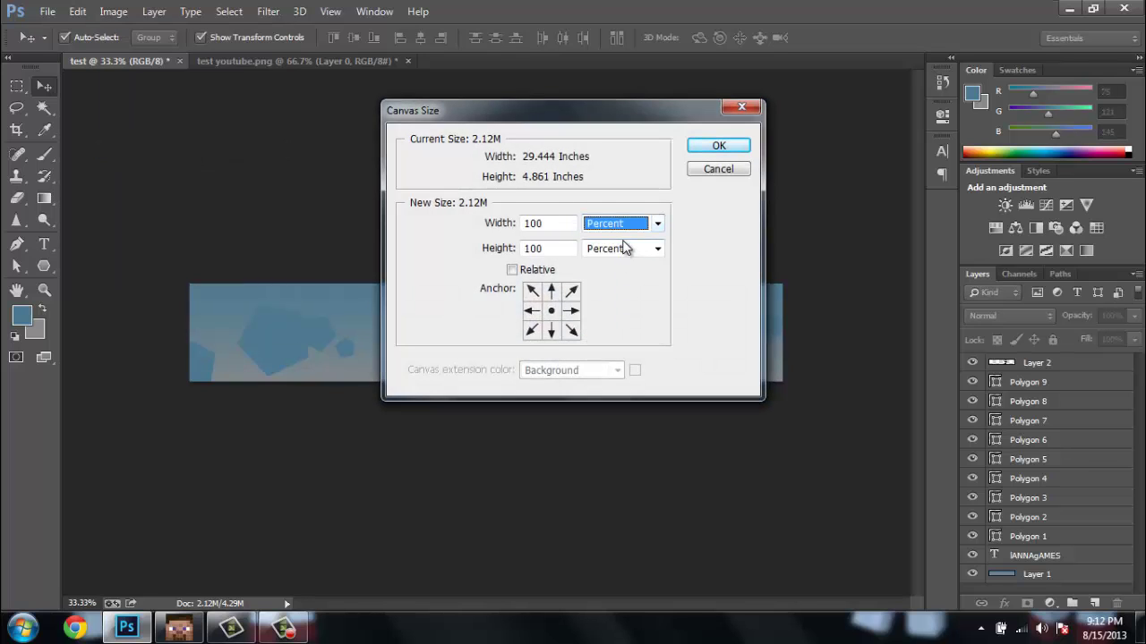
key("alt+Down")
key("Down")
key("Return")
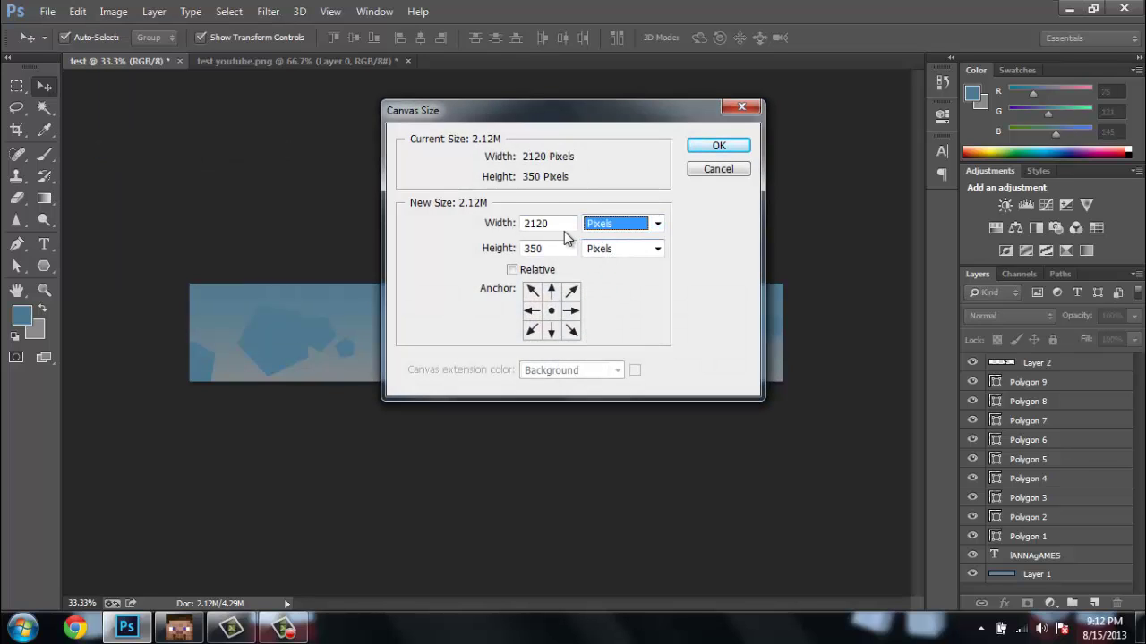
left_click(556, 255)
key("BackSpace")
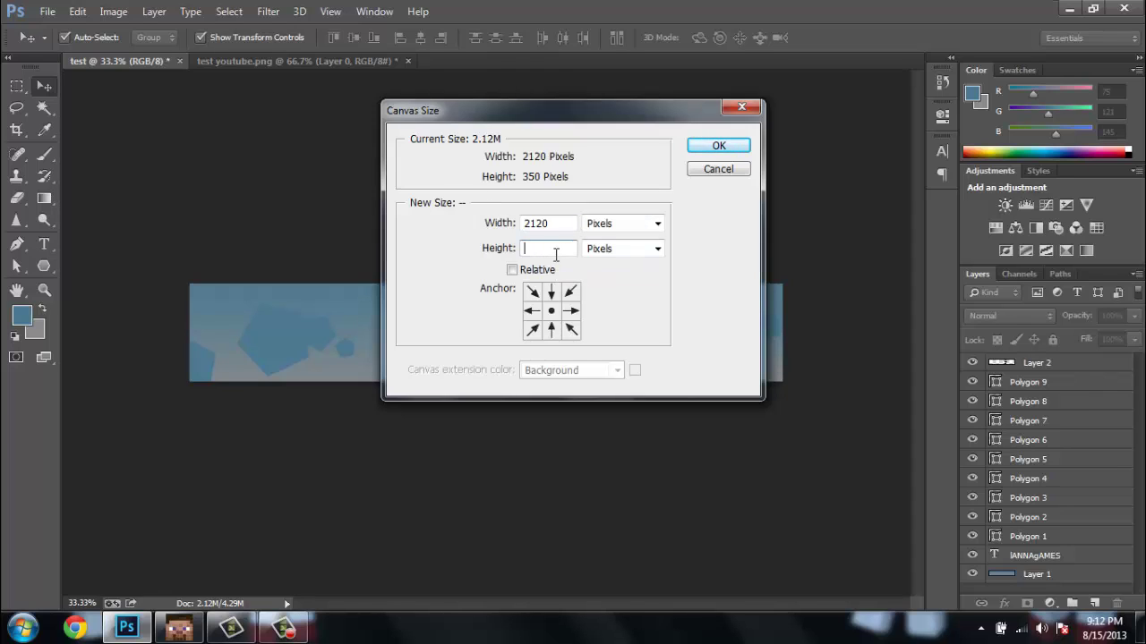
type("1192")
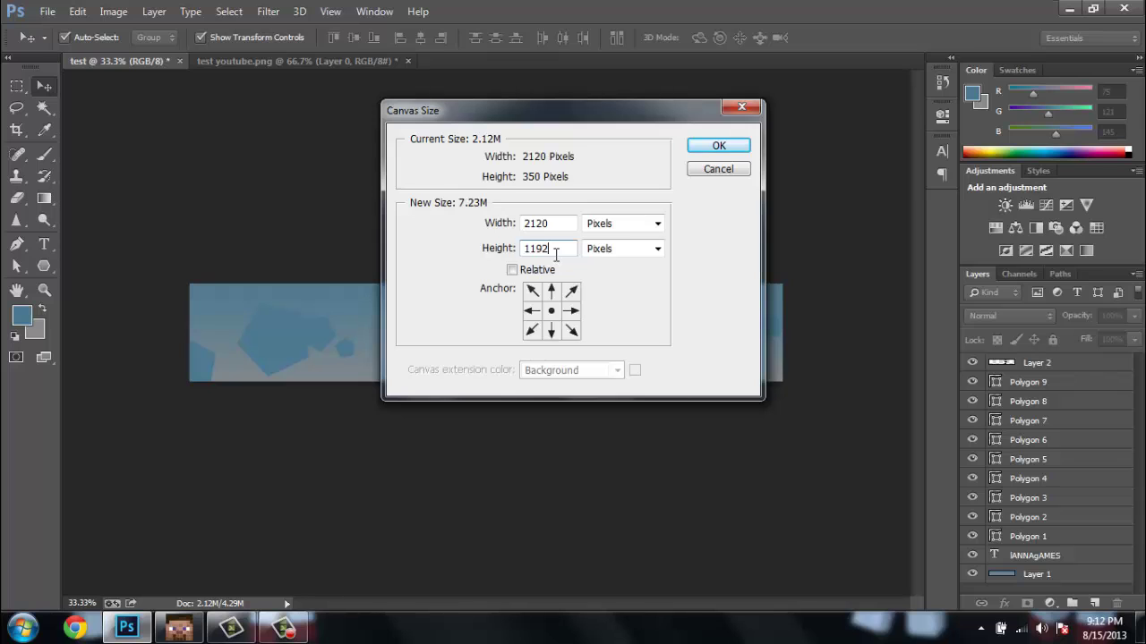
left_click(719, 143)
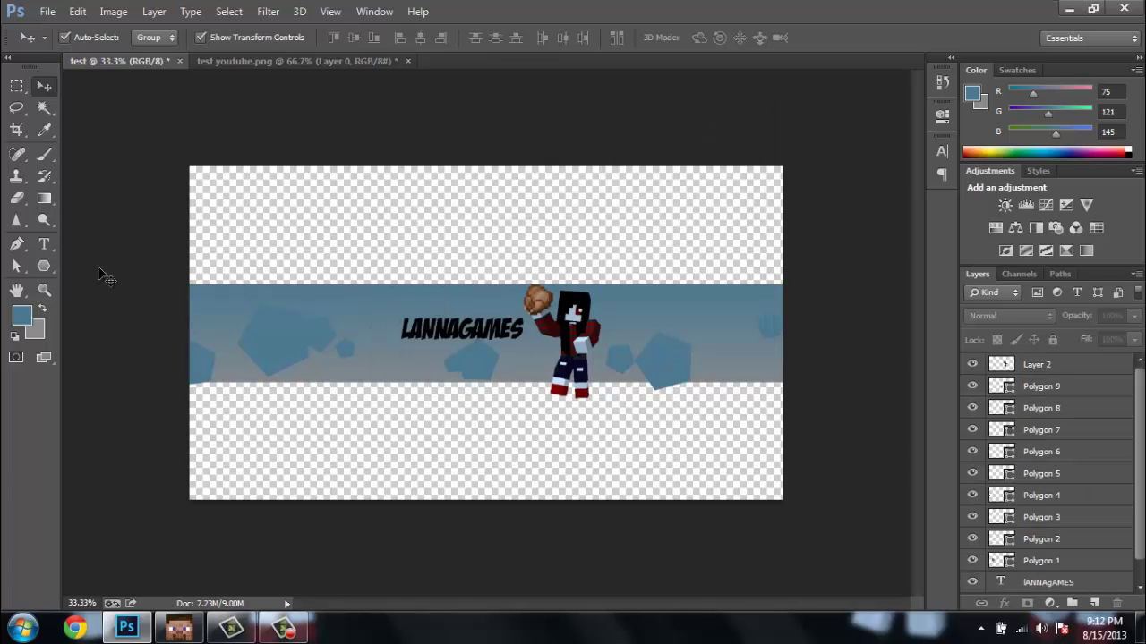
Step: Dismiss the no-layers-selected error and marquee-select the entire canvas
left_click(44, 197)
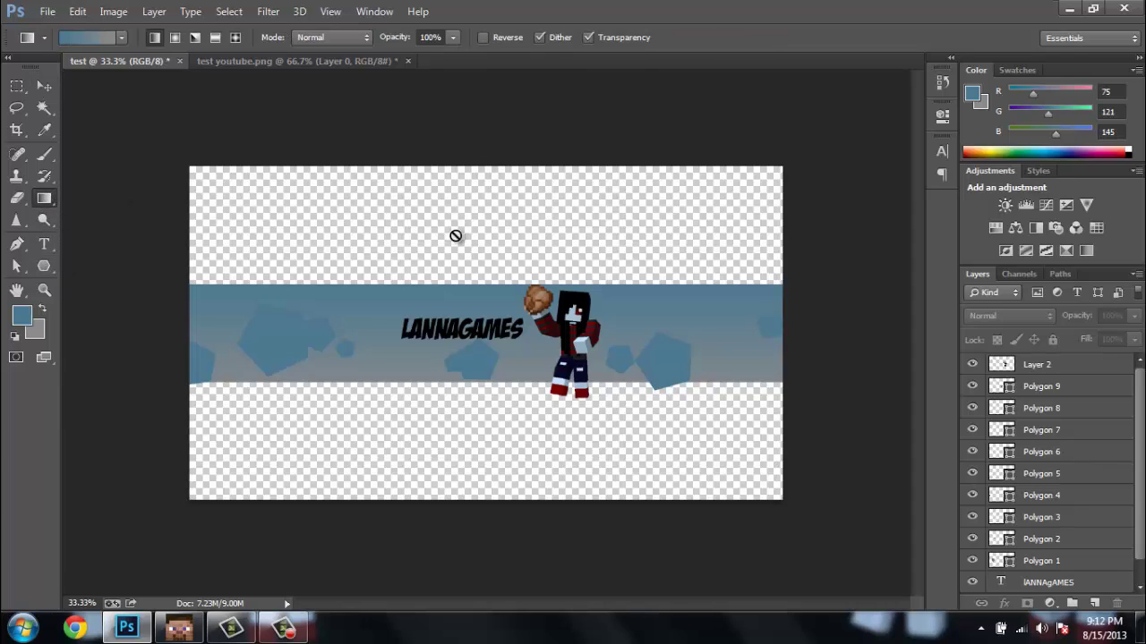
left_click(45, 86)
left_click(463, 301)
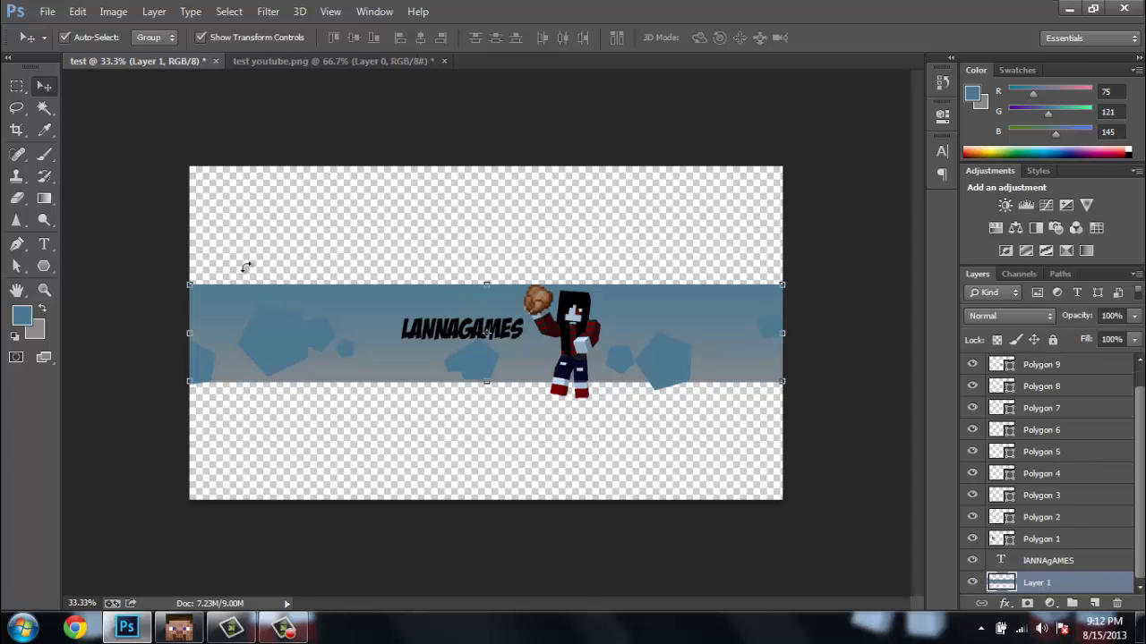
left_click(324, 259)
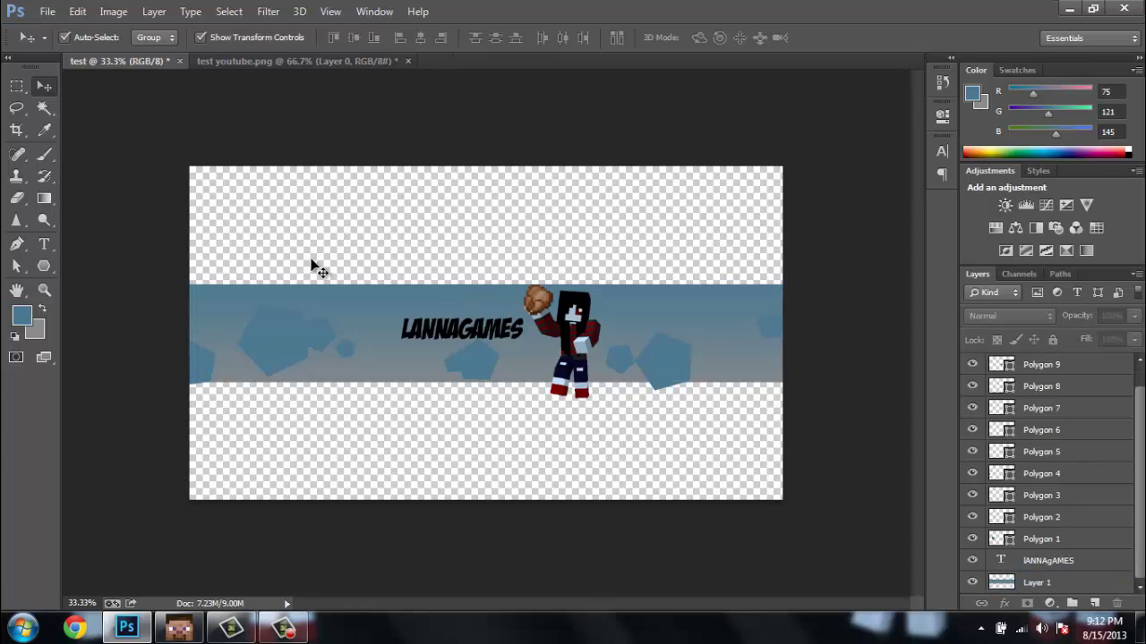
left_click(43, 204)
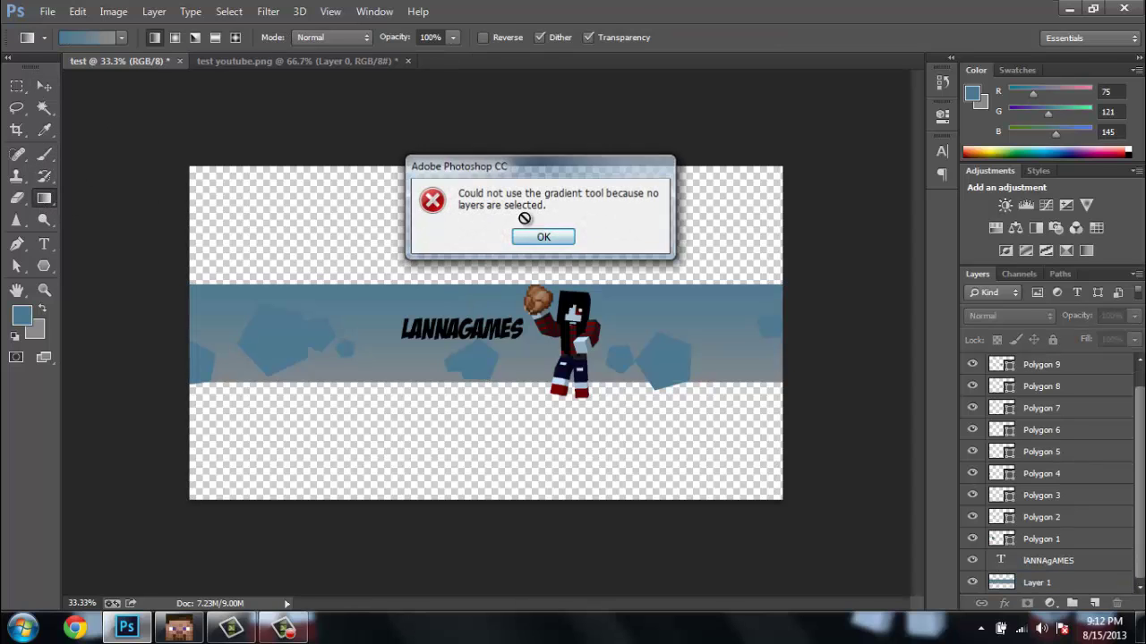
left_click(537, 232)
left_click(18, 86)
left_click_drag(157, 142, 808, 494)
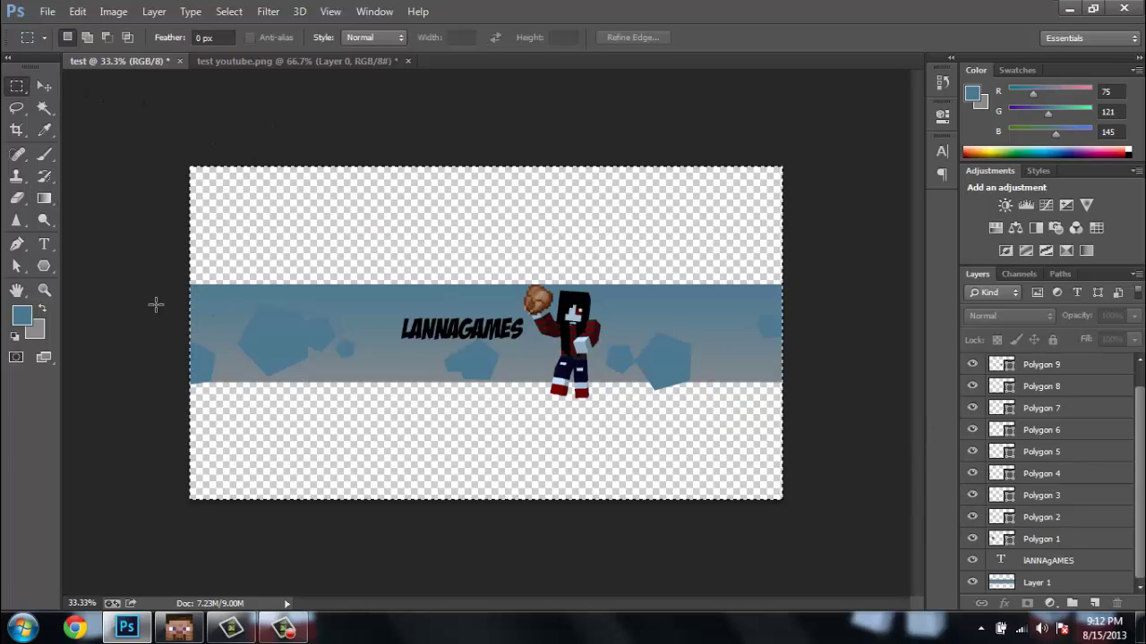
Step: Target Layer 1 and fill it with a top-to-bottom blue-to-grey gradient
left_click(47, 198)
left_click(474, 190)
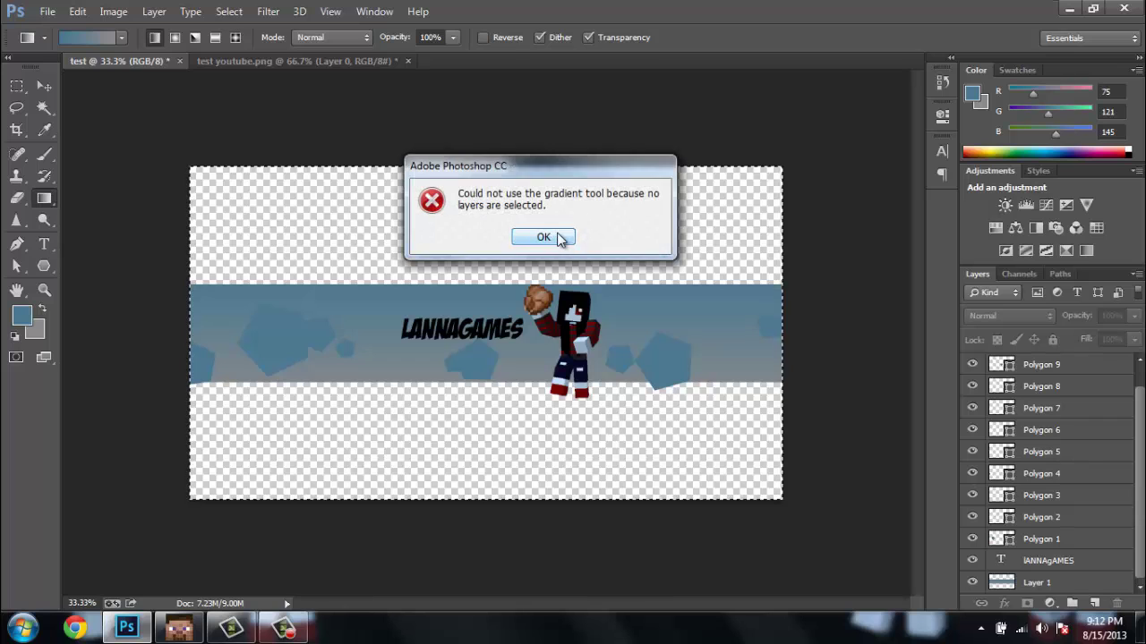
left_click(543, 237)
left_click(1054, 587)
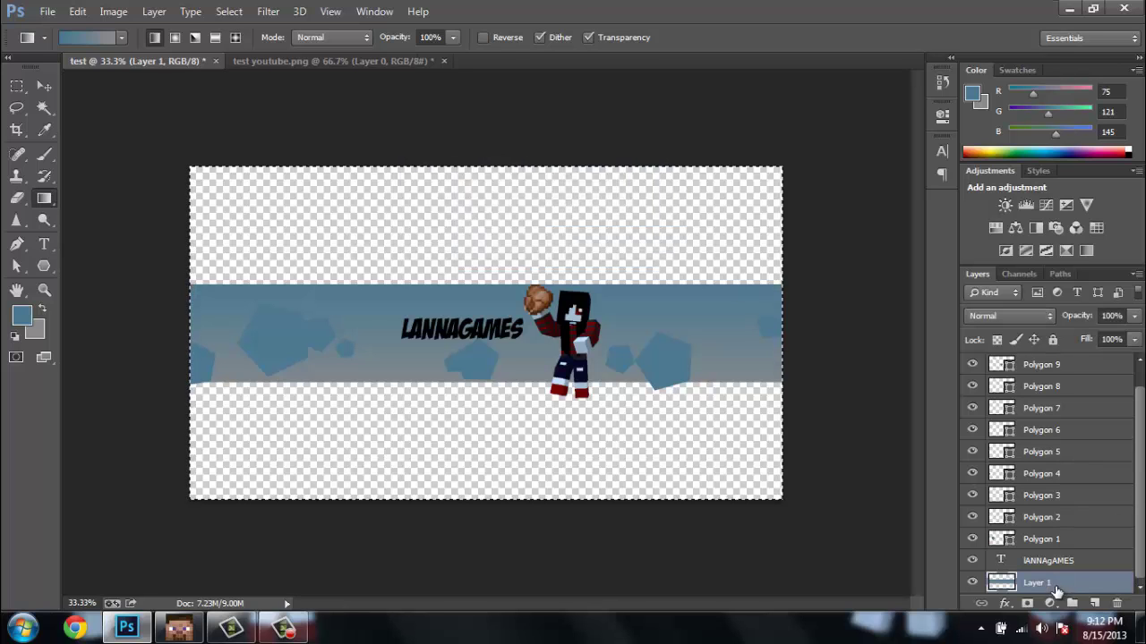
left_click_drag(474, 160, 486, 528)
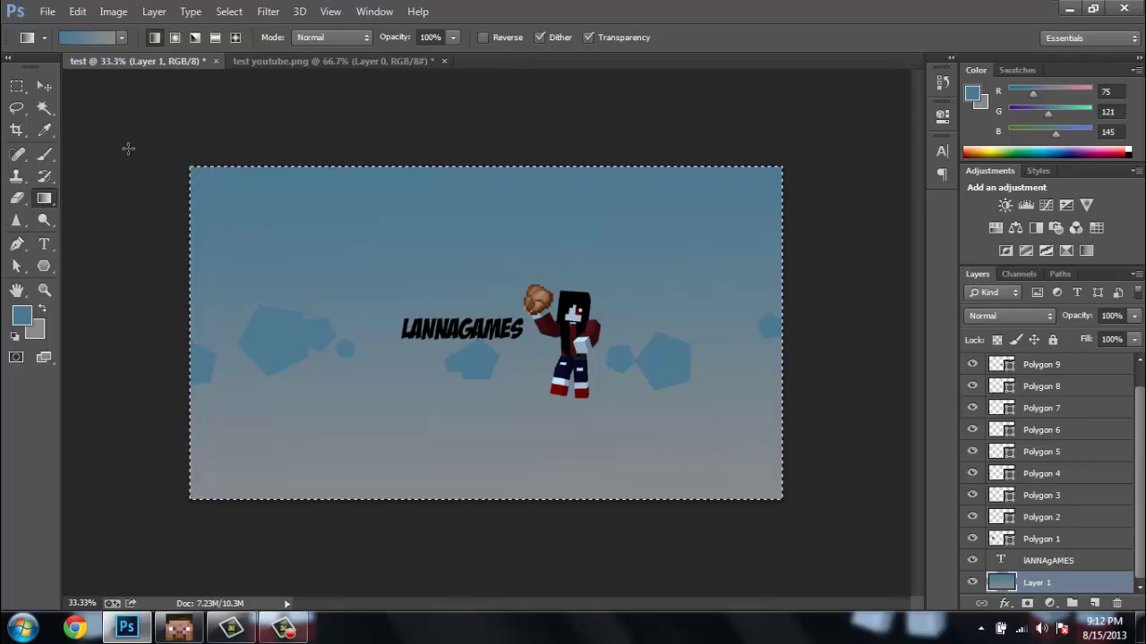
left_click(47, 83)
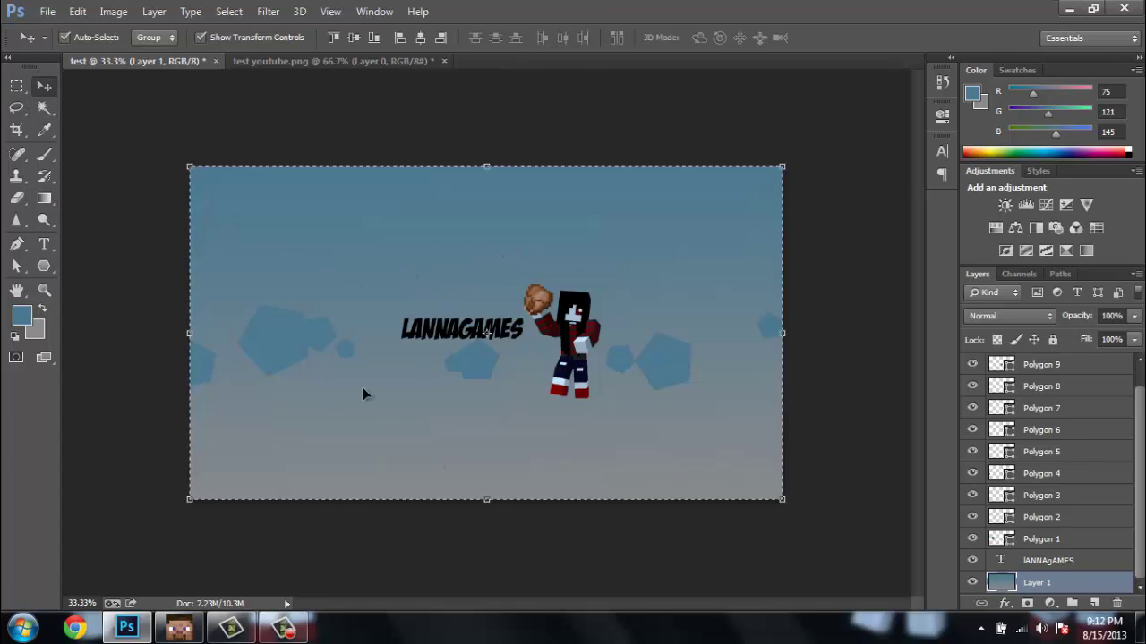
Step: Open Save As and name the banner file 'test youtube'
left_click(356, 249)
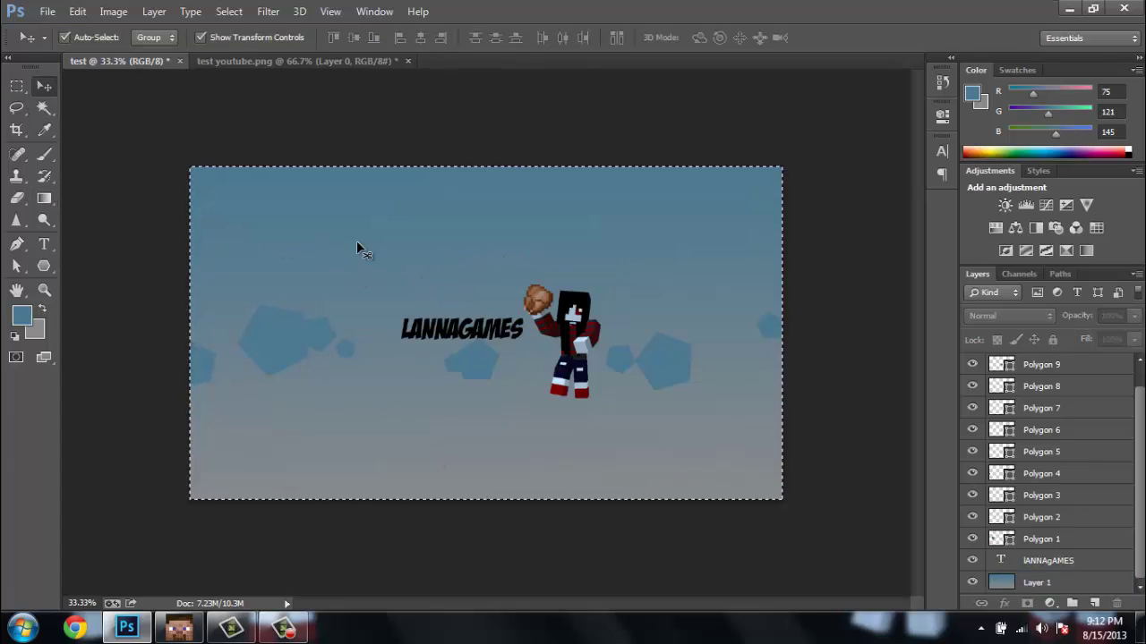
left_click(47, 11)
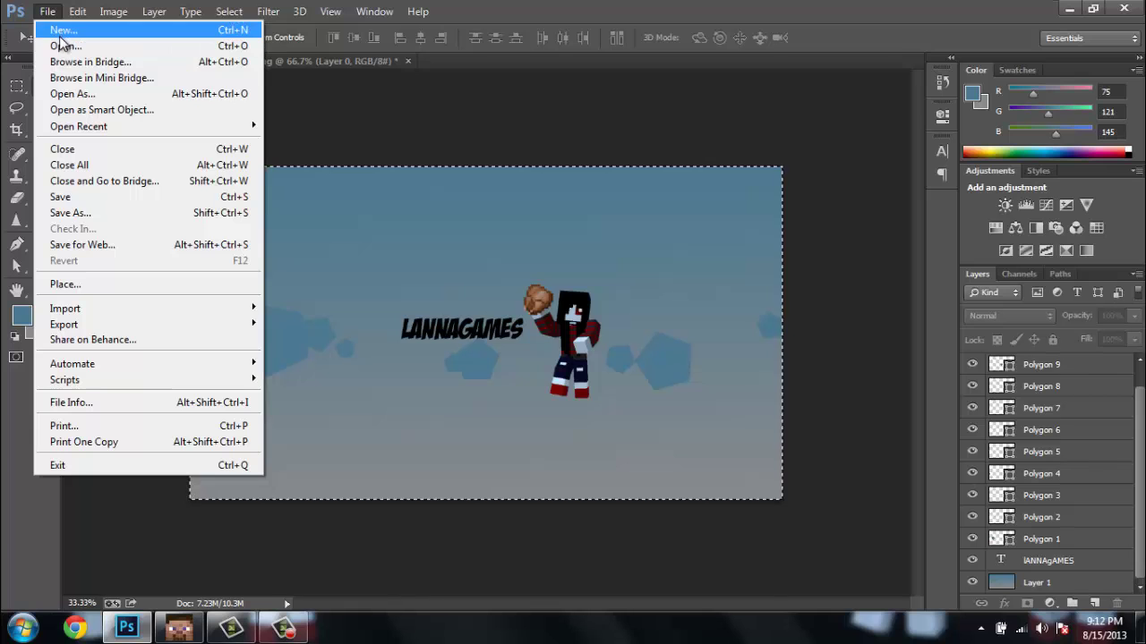
left_click(95, 217)
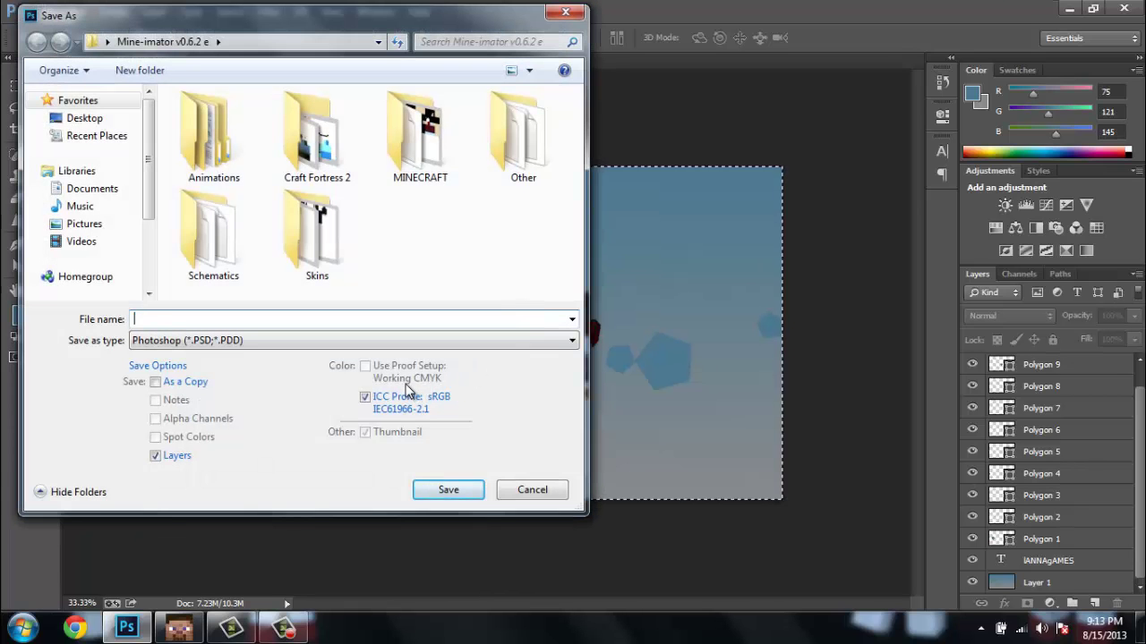
type("t")
key("Caps_Lock")
type("EST")
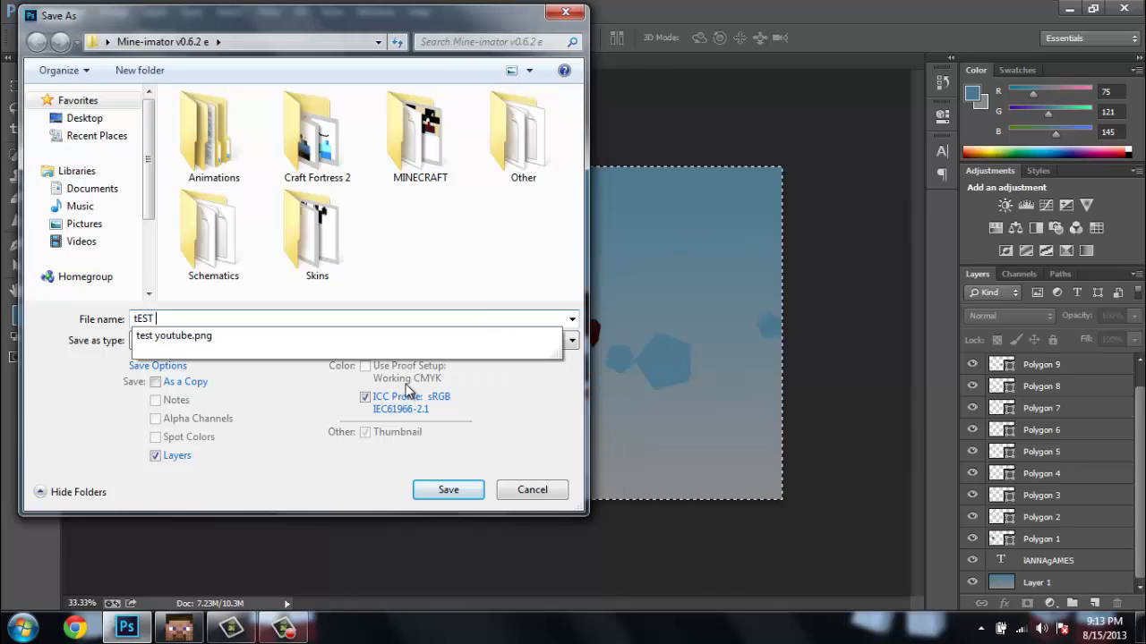
key("BackSpace")
key("BackSpace")
key("Caps_Lock")
type("est")
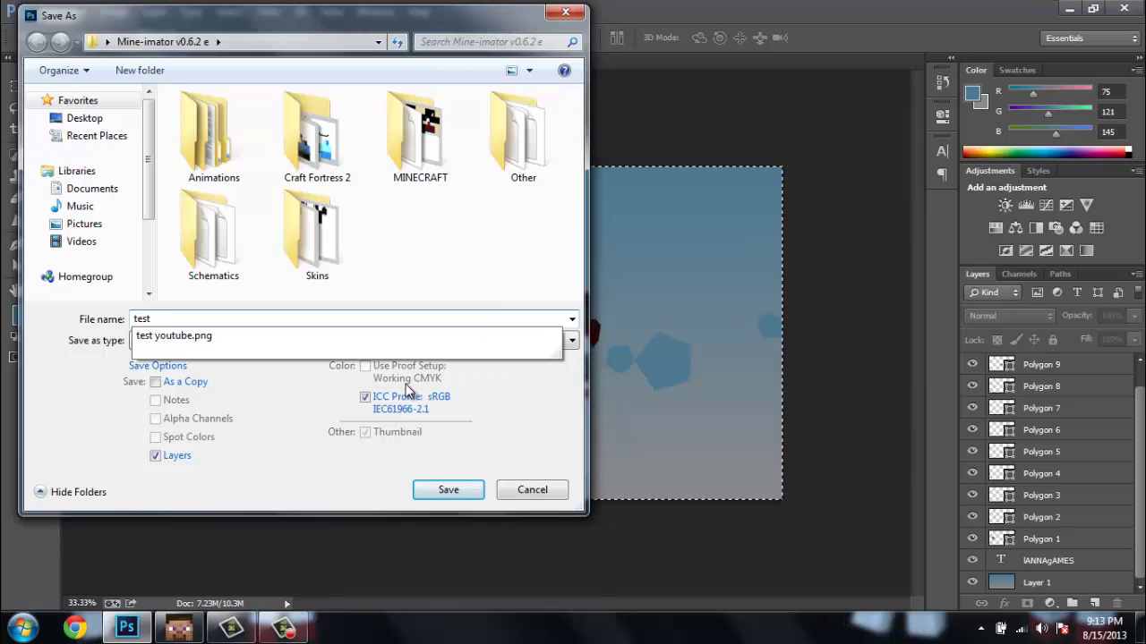
left_click(253, 344)
Step: Save the banner as JPEG format and accept the default JPEG Options
left_click(252, 339)
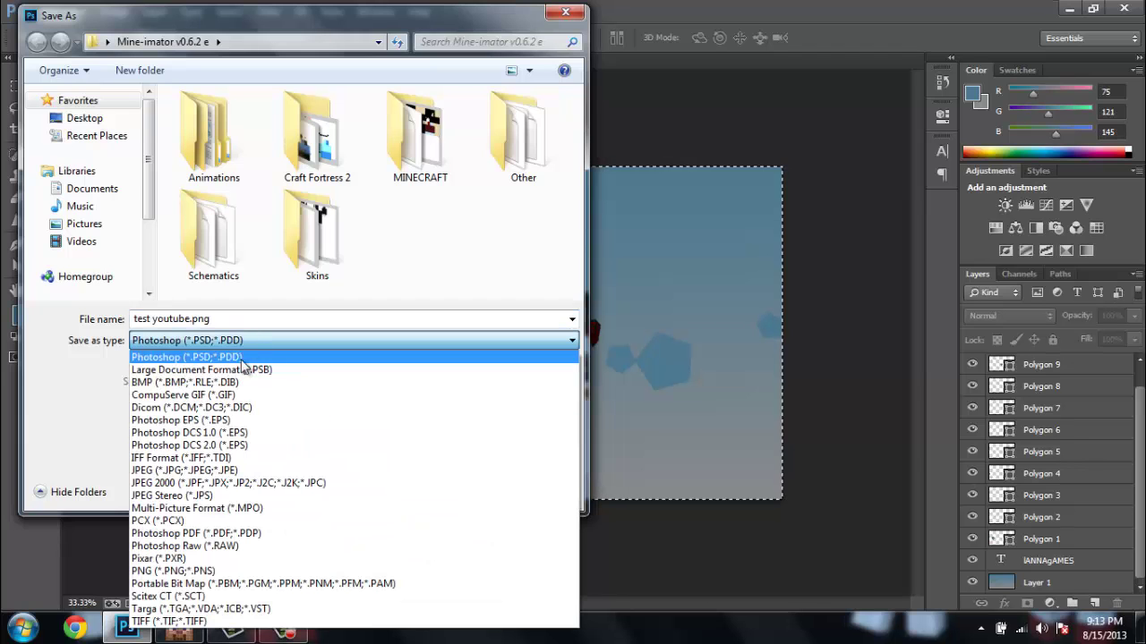
left_click(182, 469)
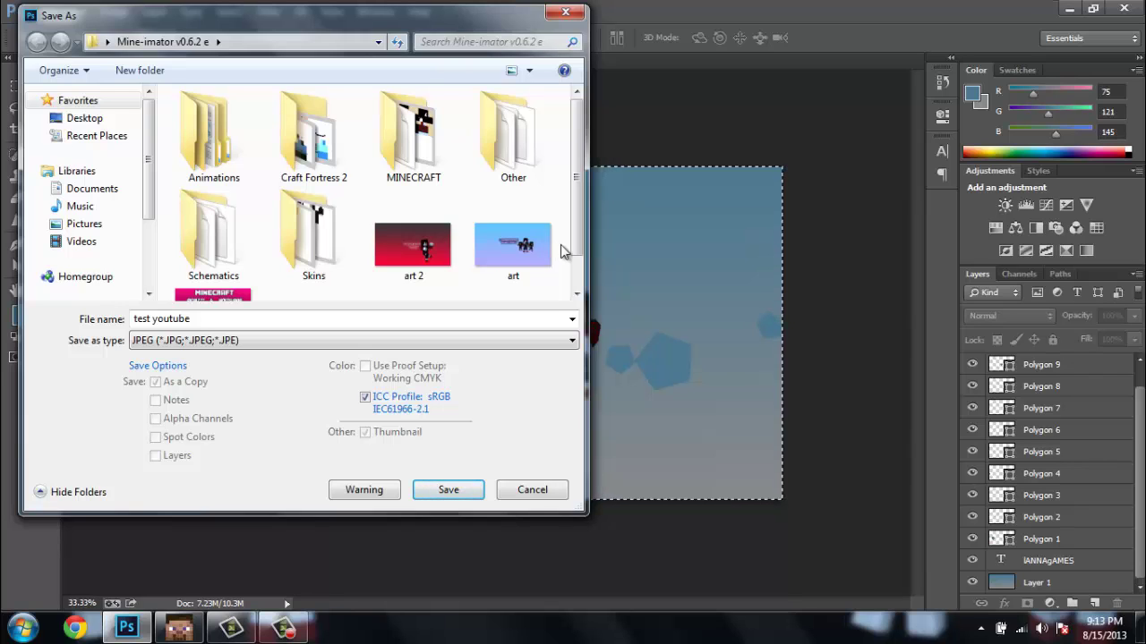
scroll(564, 252, "down", 1)
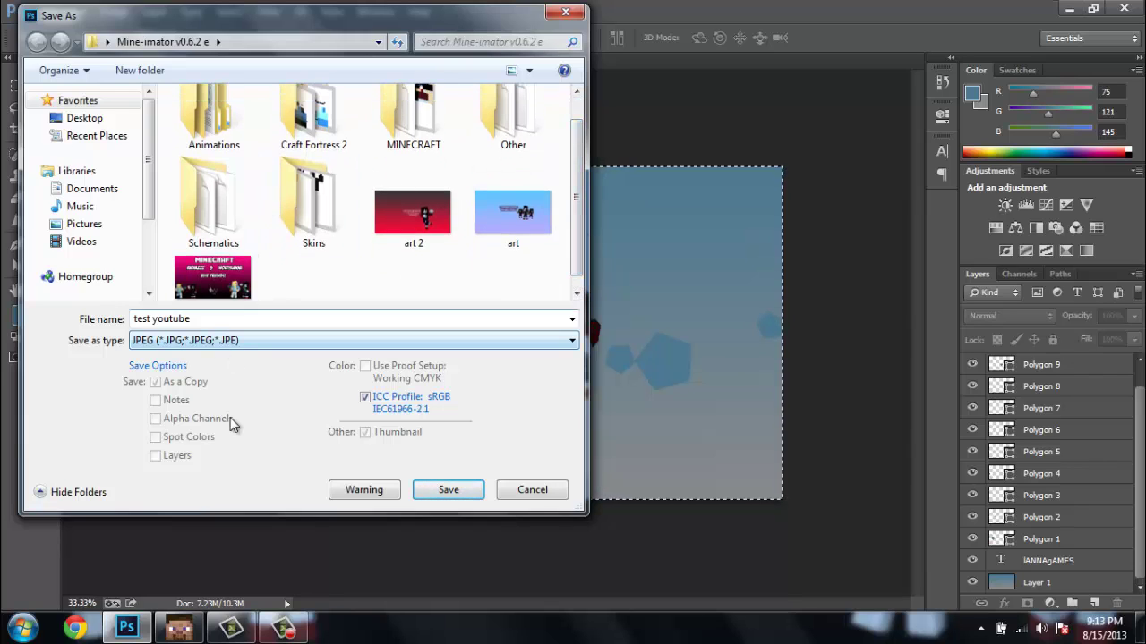
left_click(461, 493)
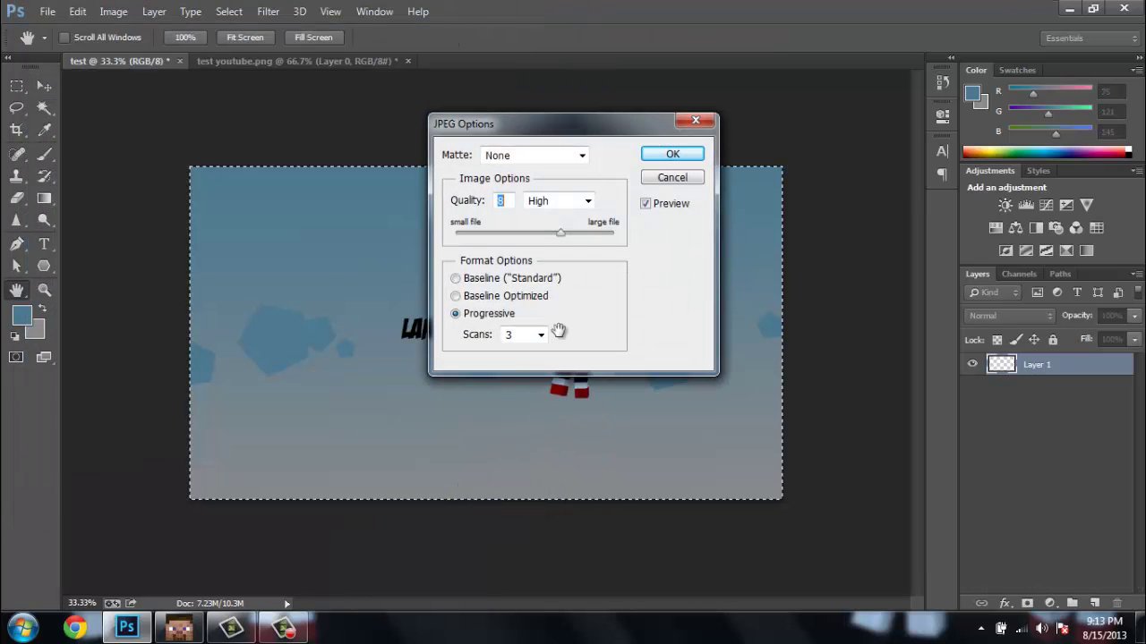
left_click(682, 154)
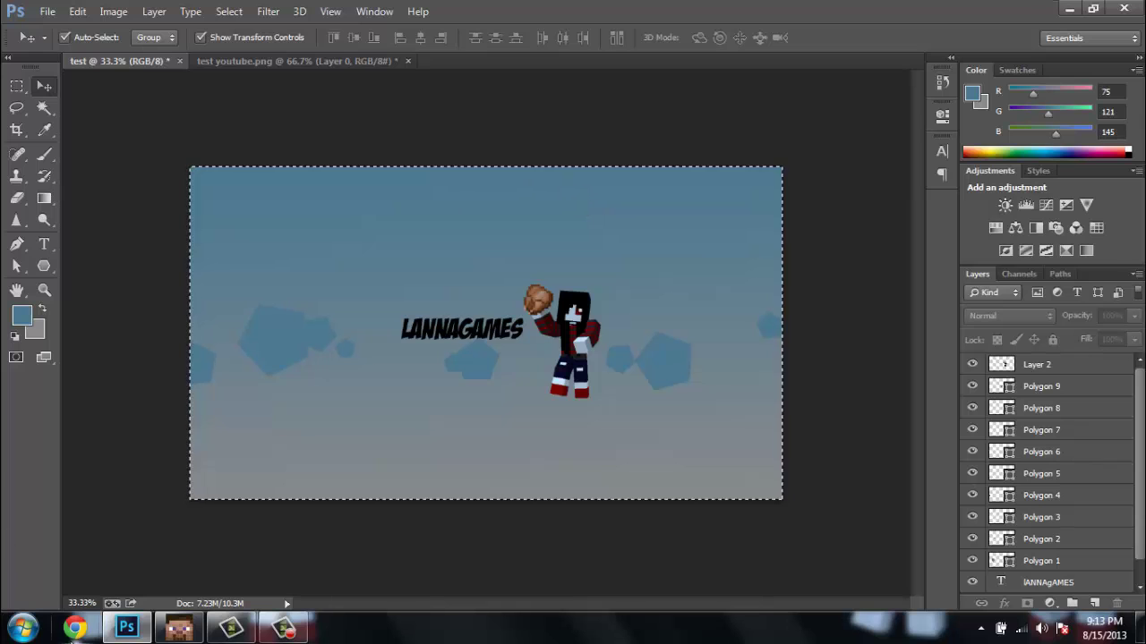
Step: Launch Google Chrome and close its second tab, leaving the Babylon Search page
left_click(75, 627)
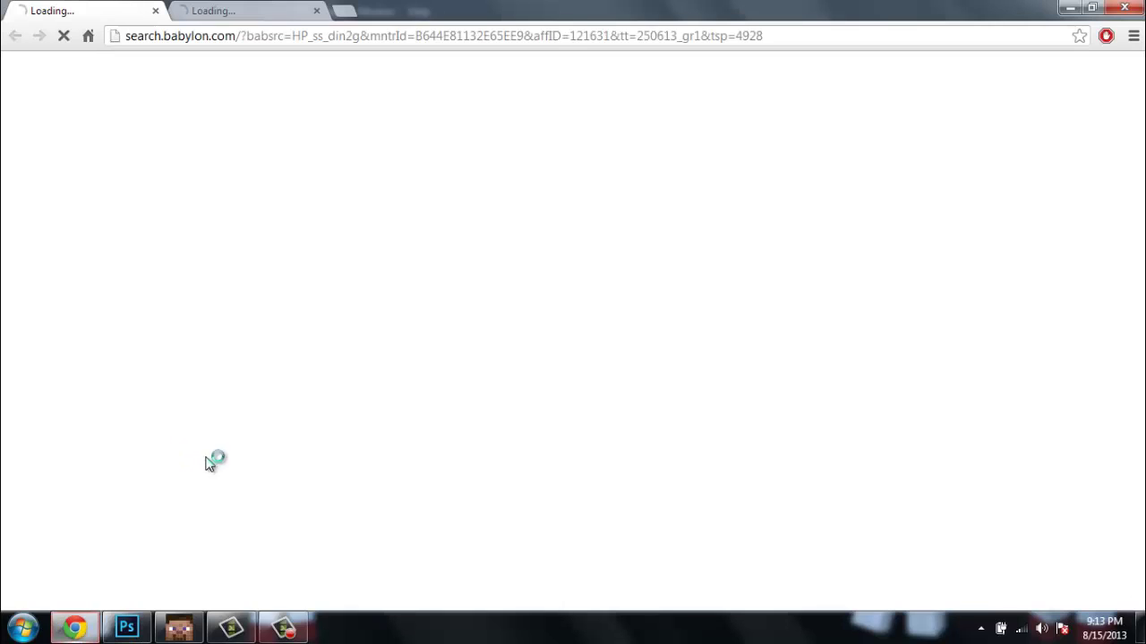
left_click(261, 10)
left_click(316, 11)
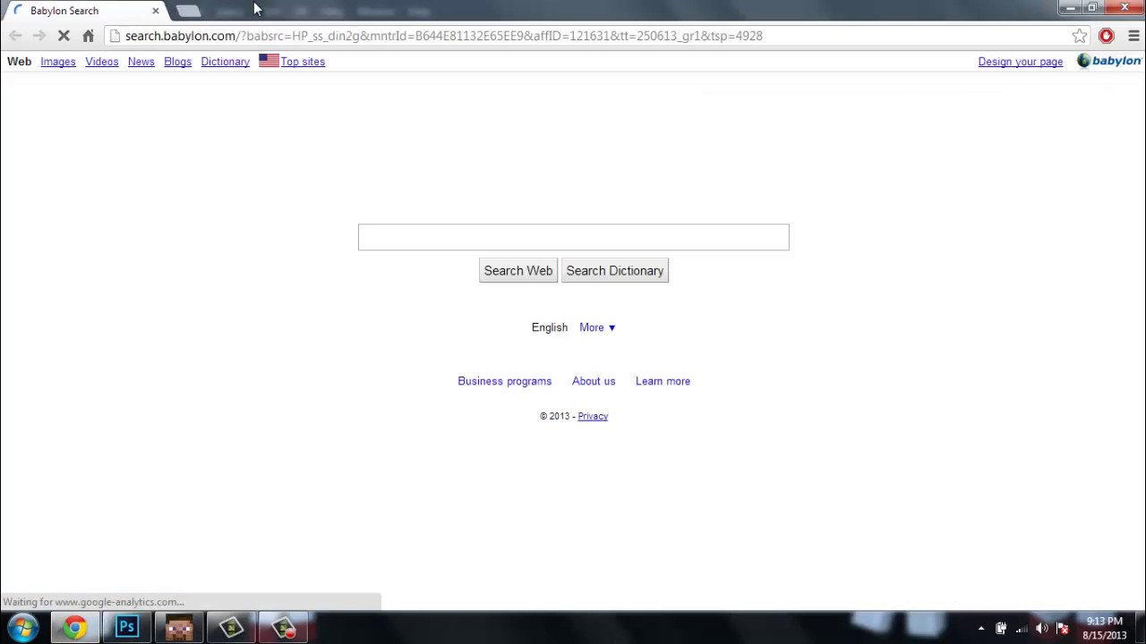